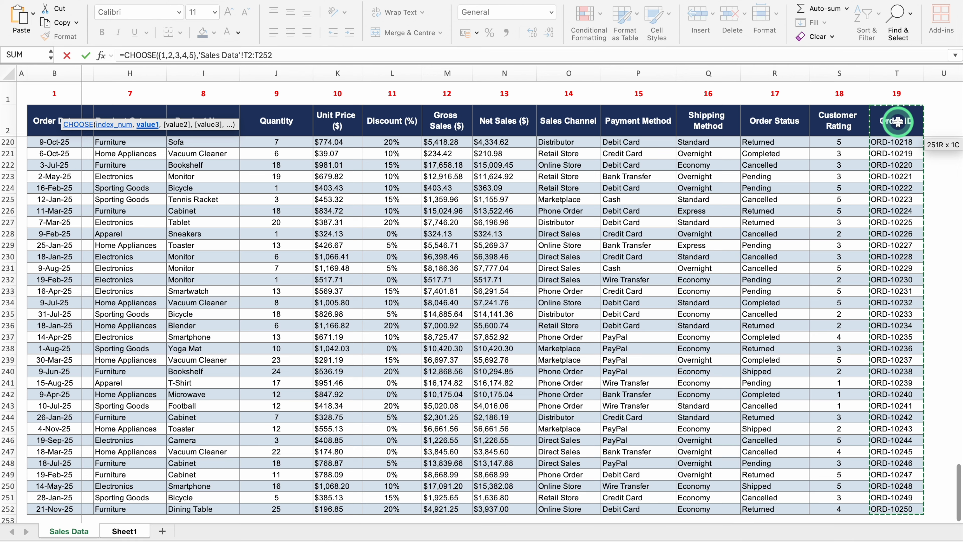
# Step: Make the Order ID range absolute as $T$2:$T$252 and add the Order Date range $B$2:$B$252 as value2 of the CHOOSE formula
pyautogui.press('F4')
pyautogui.write(',')
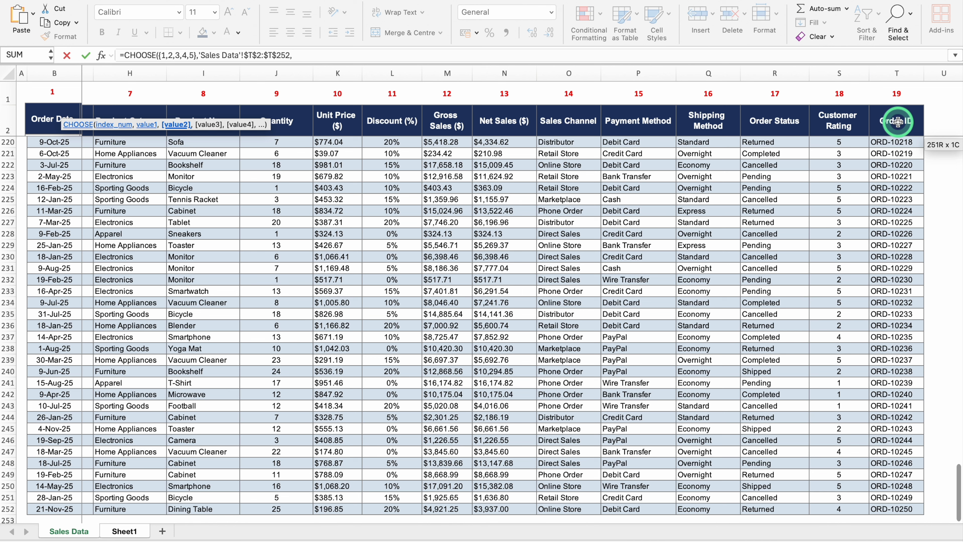
pyautogui.moveTo(665, 518); pyautogui.dragTo(334, 505)
pyautogui.click(52, 127)
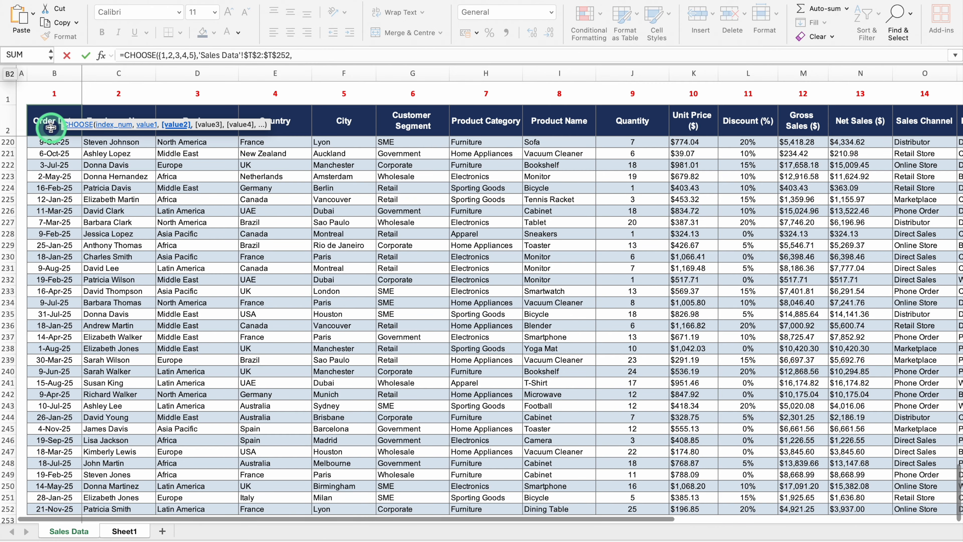
pyautogui.click(50, 124)
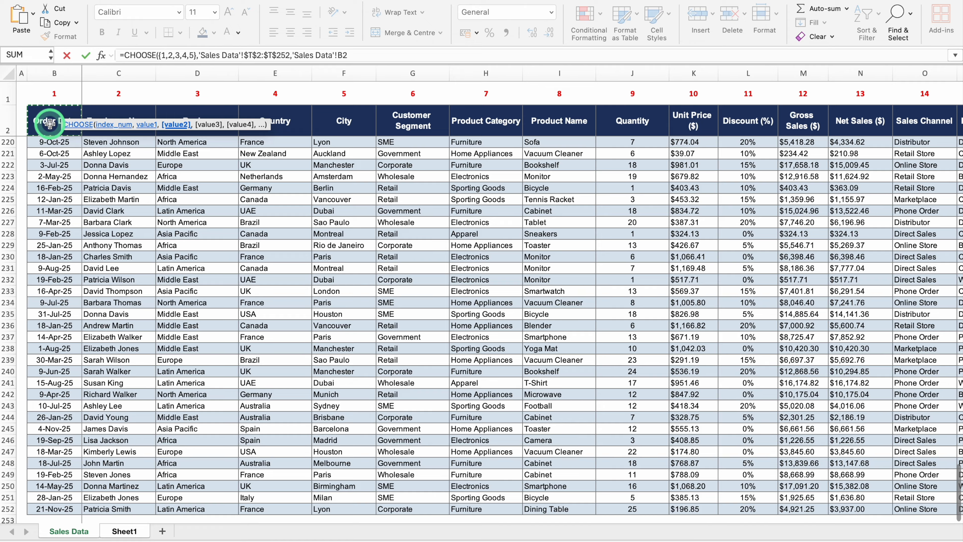
pyautogui.press('super+shift+Down')
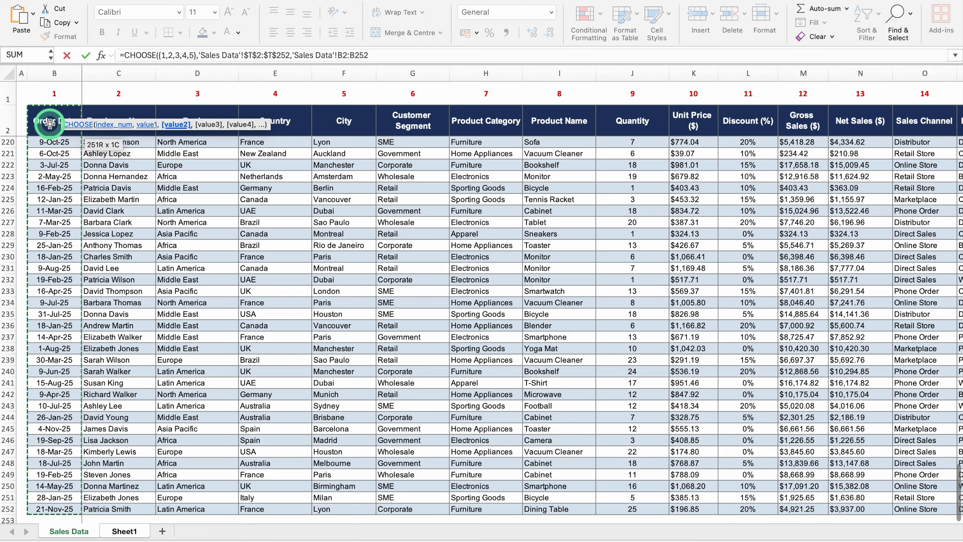
pyautogui.press('F4')
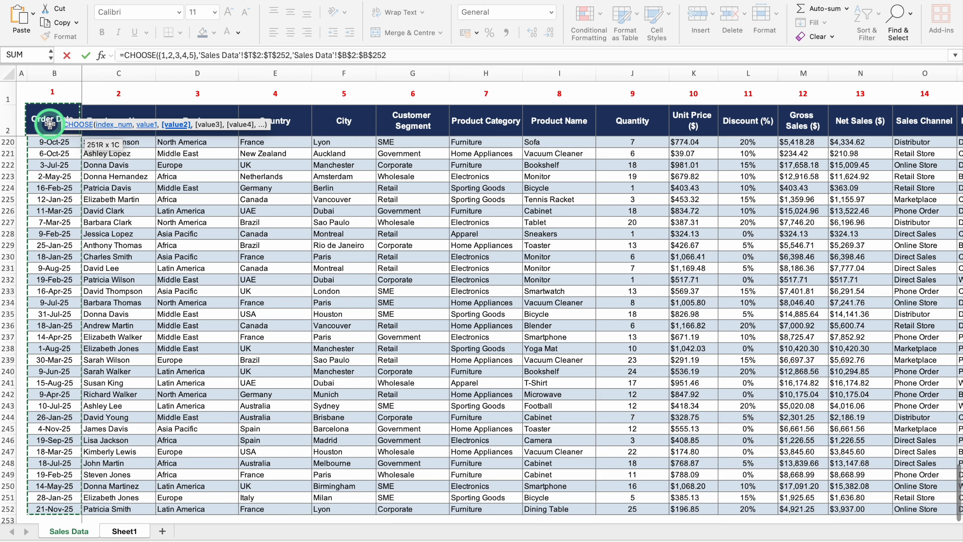
pyautogui.click(152, 112)
pyautogui.write(',')
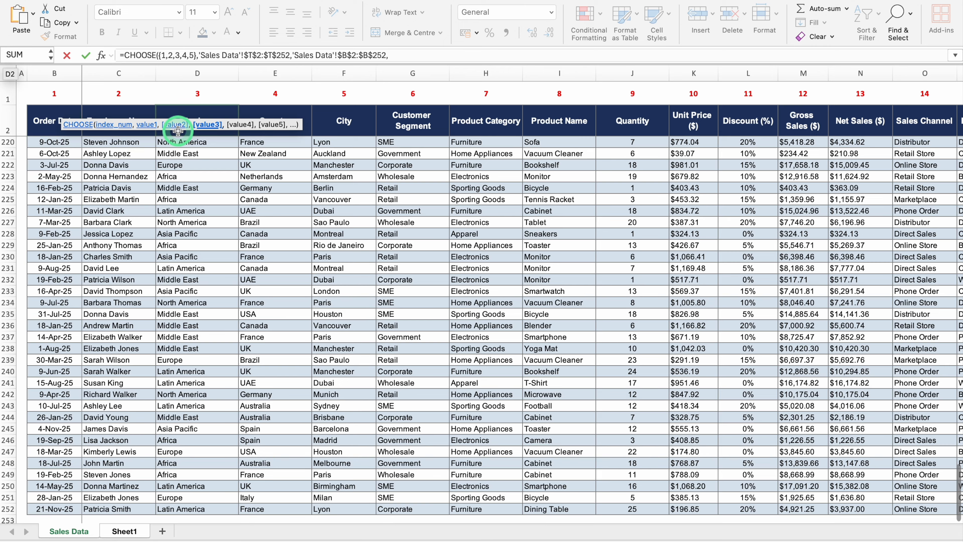
# Step: Add the Employee Name range $C$2:$C$252 from Sales Data as value3 of the CHOOSE formula
pyautogui.moveTo(172, 118); pyautogui.dragTo(172, 176)
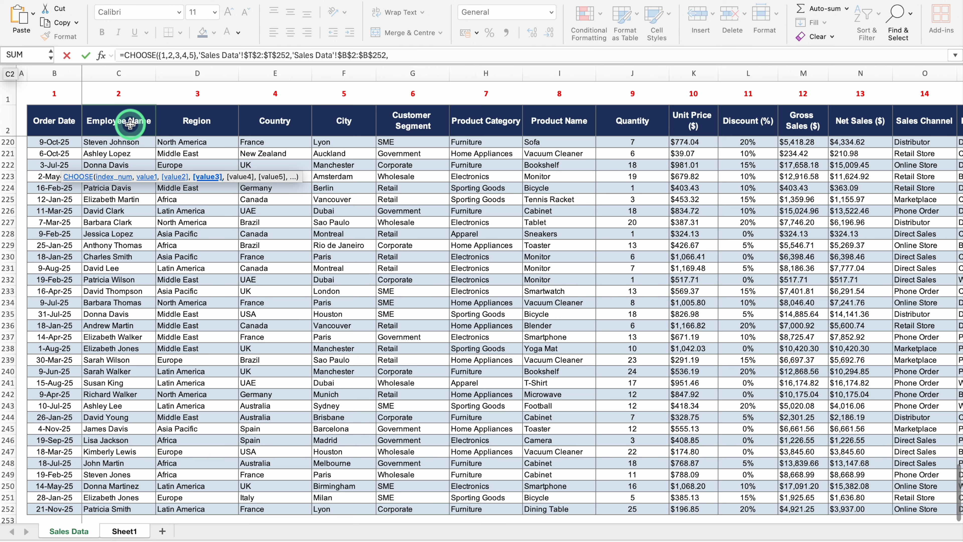
pyautogui.click(130, 124)
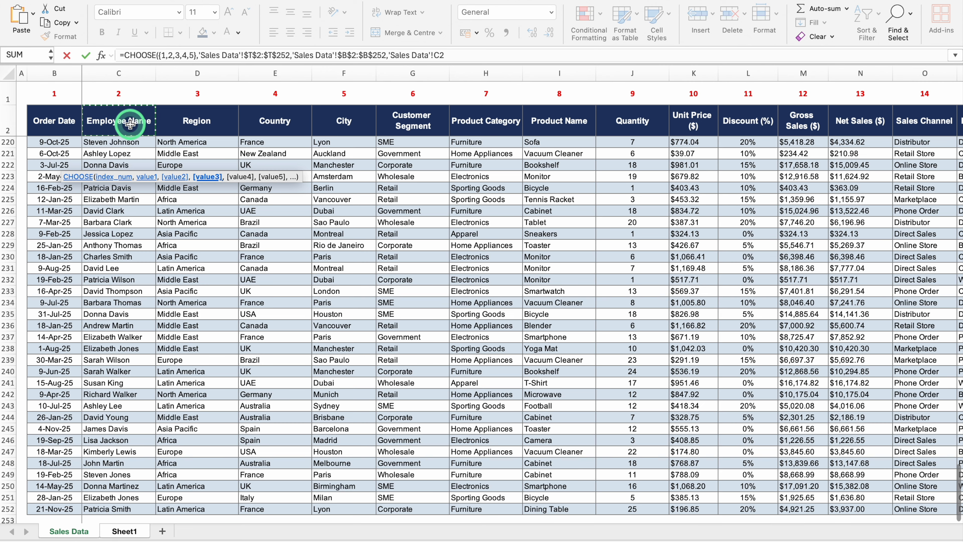
pyautogui.hotkey('ctrl', 'shift', 'Down')
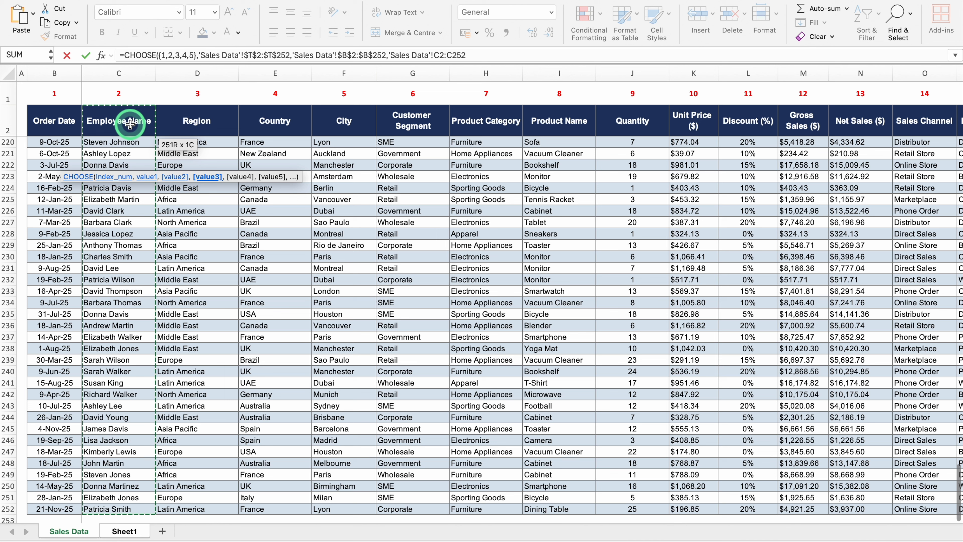
pyautogui.press('F4')
pyautogui.write(',')
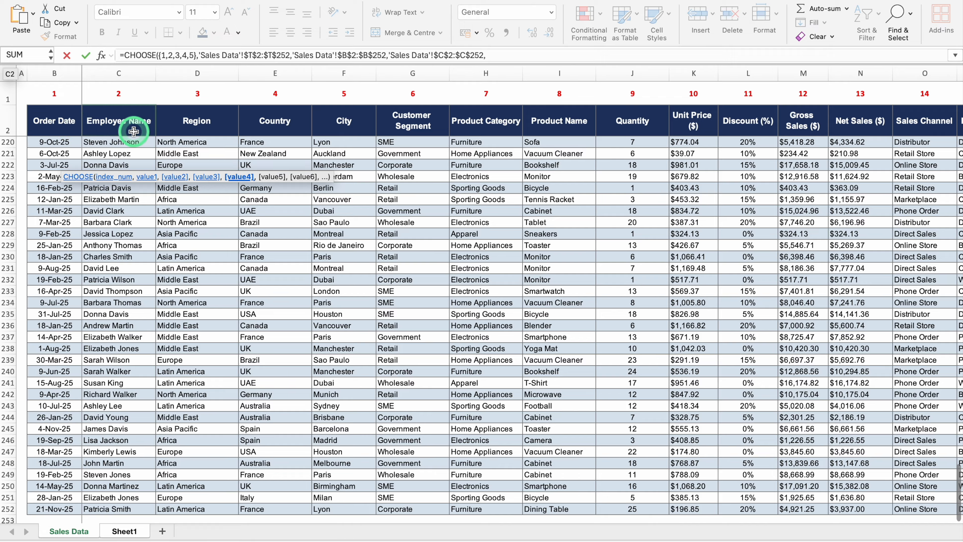
# Step: Add the Region range $D$2:$D$252 from Sales Data as value4 of the CHOOSE formula
pyautogui.click(215, 116)
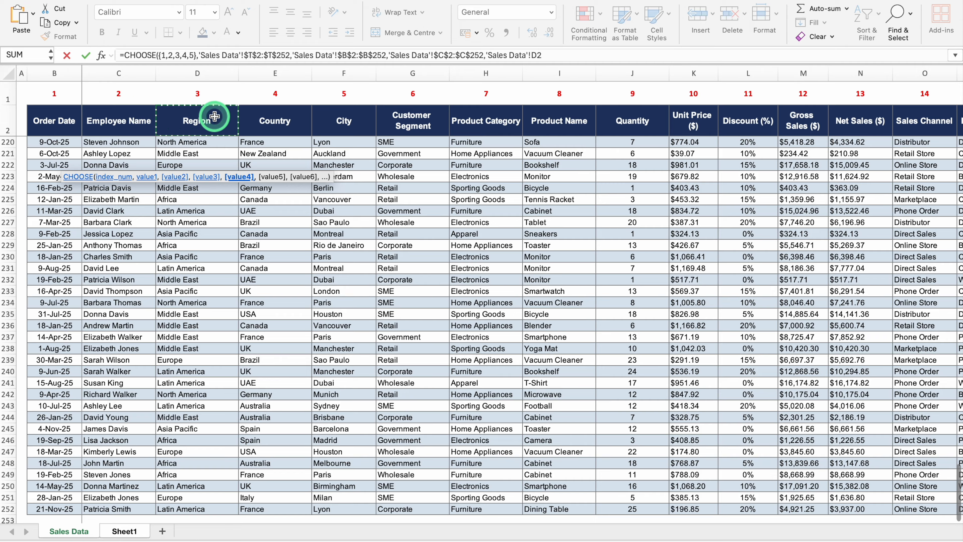
pyautogui.hotkey('ctrl', 'shift', 'Down')
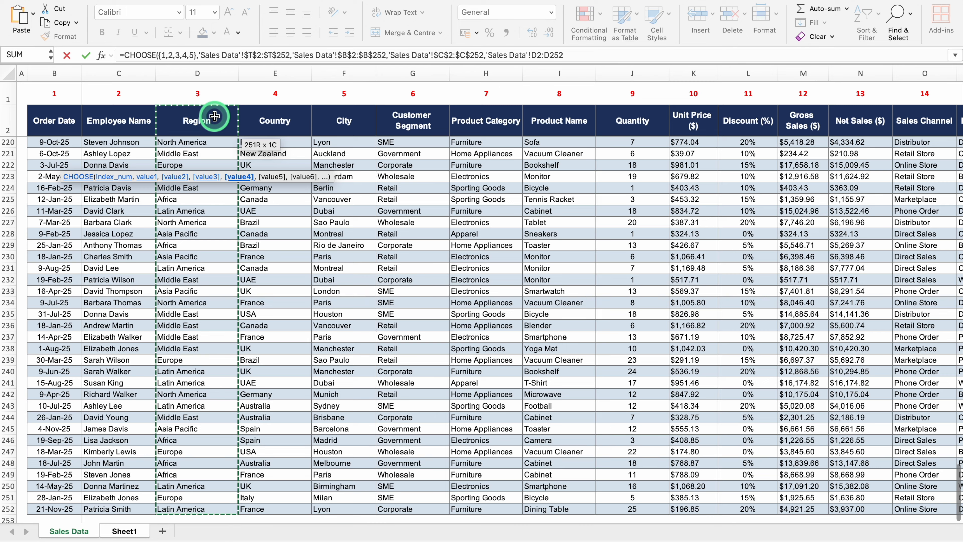
pyautogui.press('F4')
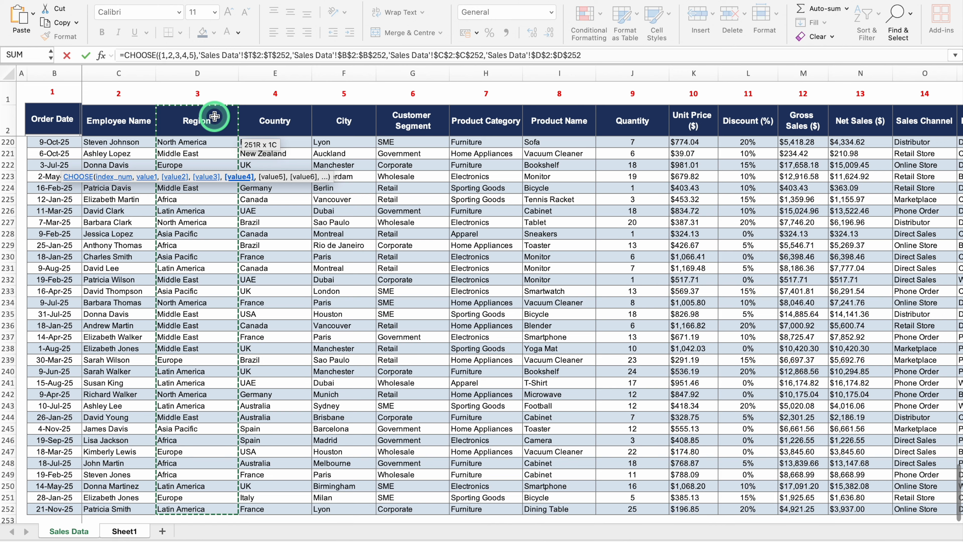
pyautogui.write(',')
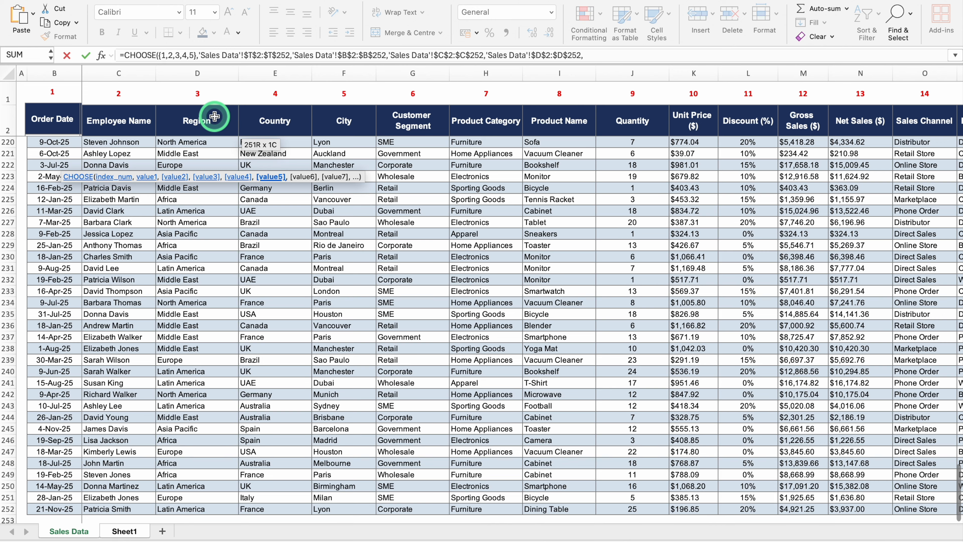
# Step: Add the Country range $E$2:$E$252 from Sales Data as value5 and complete the CHOOSE formula
pyautogui.click(273, 119)
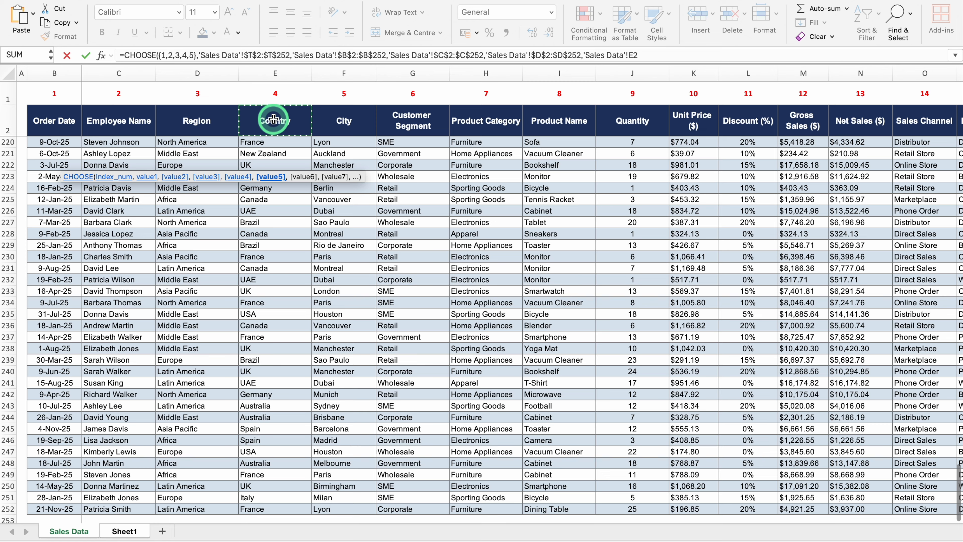
pyautogui.hotkey('ctrl', 'shift', 'Down')
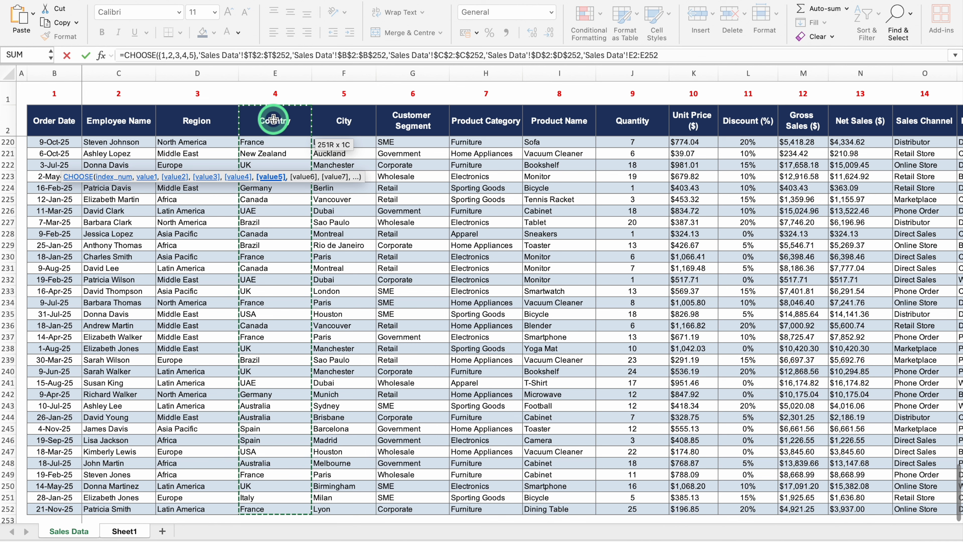
pyautogui.press('F4')
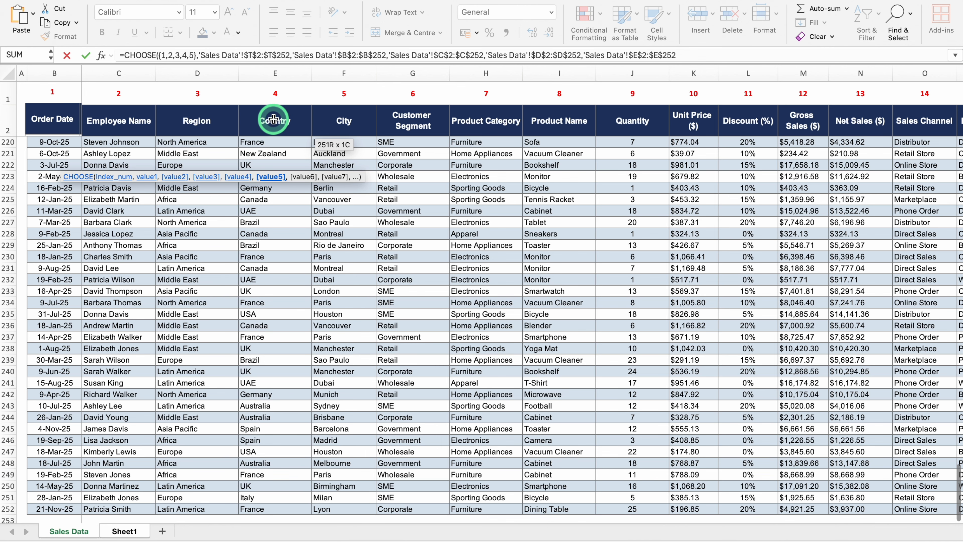
pyautogui.write(')')
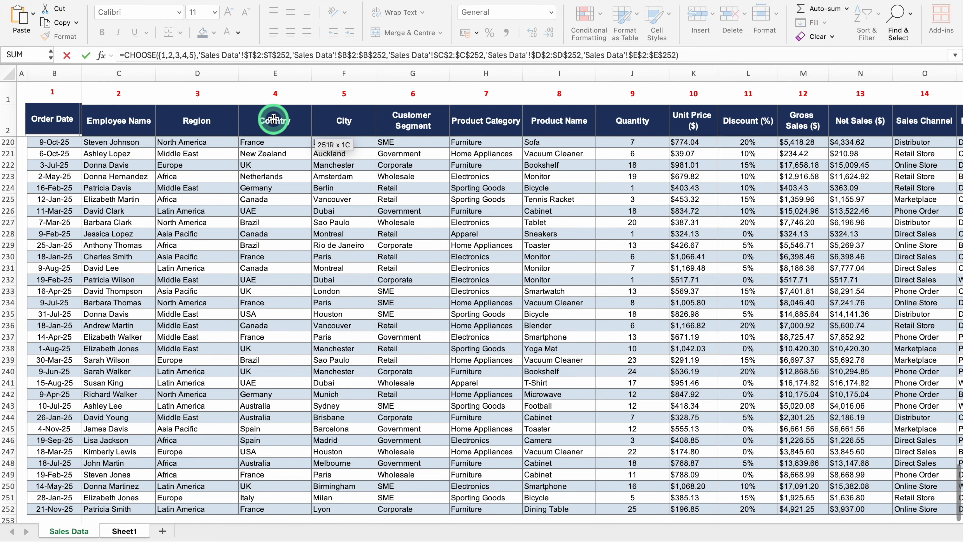
pyautogui.press('Return')
# Step: Check the headers of the spilled CHOOSE result one by one, from Order ID to Country
pyautogui.click(120, 131)
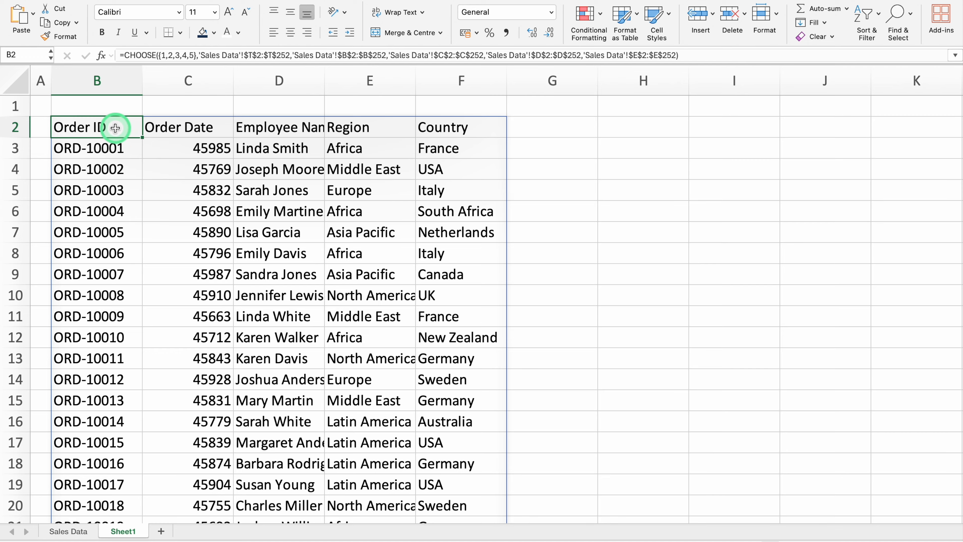
pyautogui.click(174, 128)
pyautogui.click(315, 128)
pyautogui.click(346, 128)
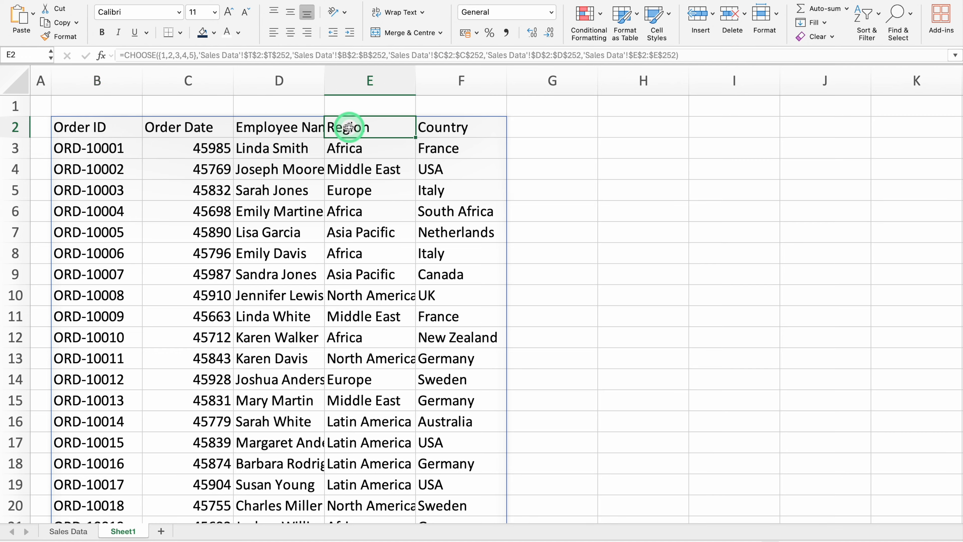
pyautogui.click(428, 129)
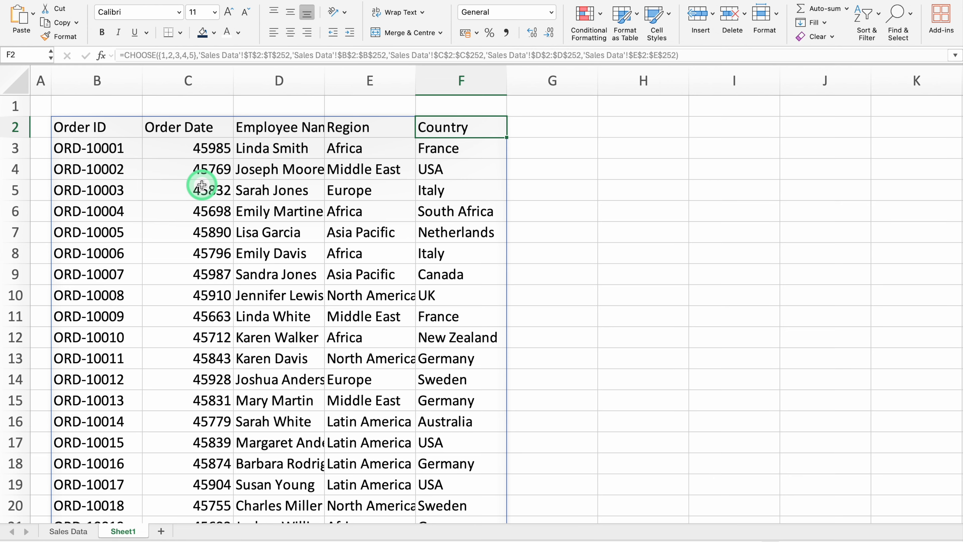
# Step: Format the Order Date column C as Date with the 14-Mar-12 type and centre its contents
pyautogui.click(185, 82)
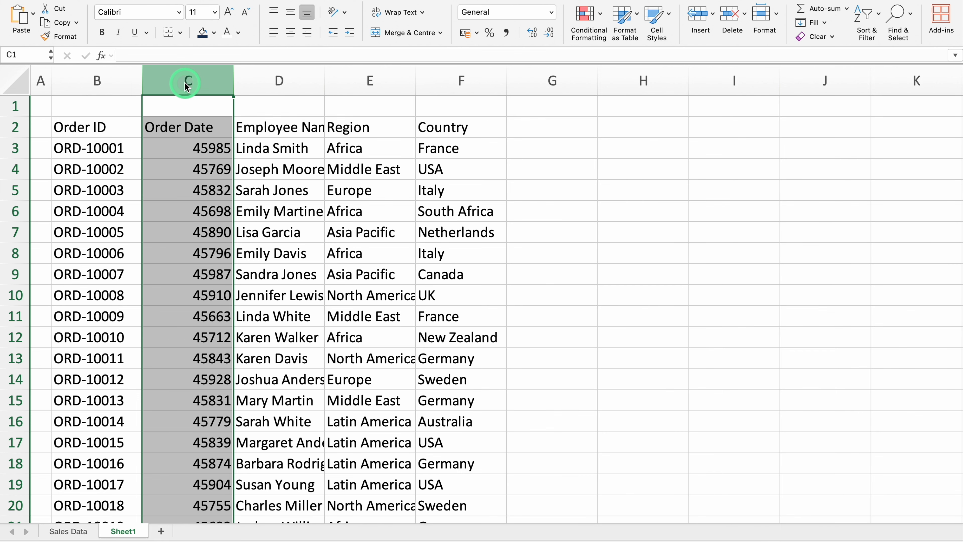
pyautogui.press('super+1')
pyautogui.click(325, 123)
pyautogui.click(440, 186)
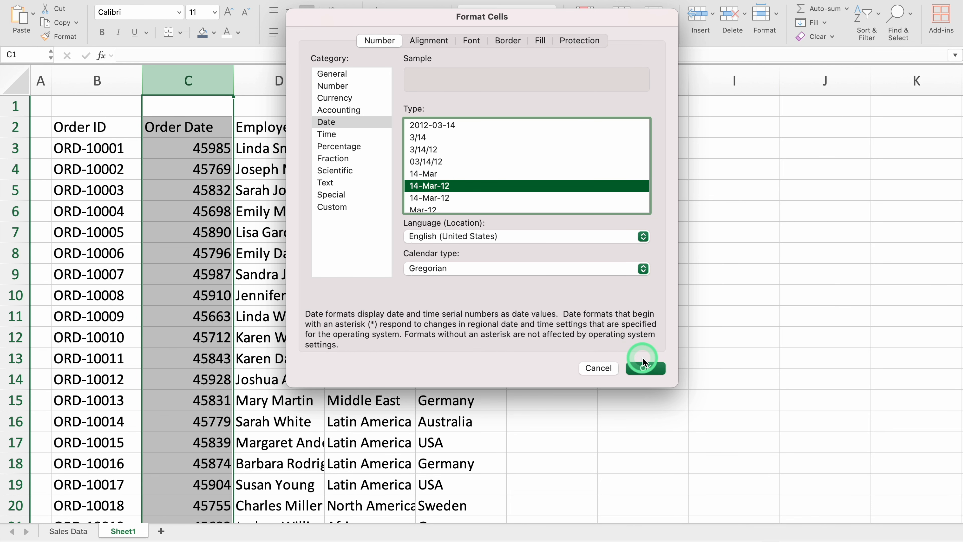
pyautogui.click(645, 368)
pyautogui.press('super+e')
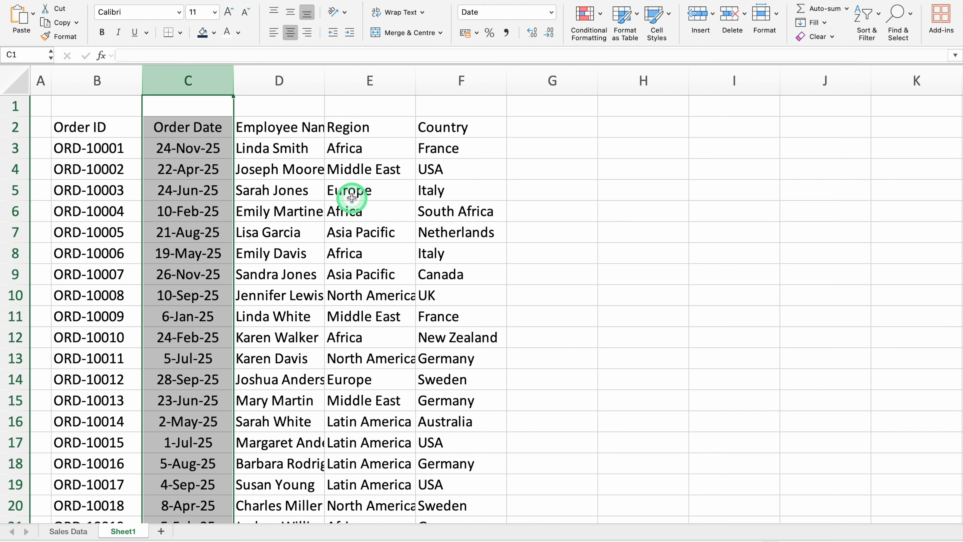
# Step: Review the rearranged column order across the header cells B2 to F2
pyautogui.click(103, 127)
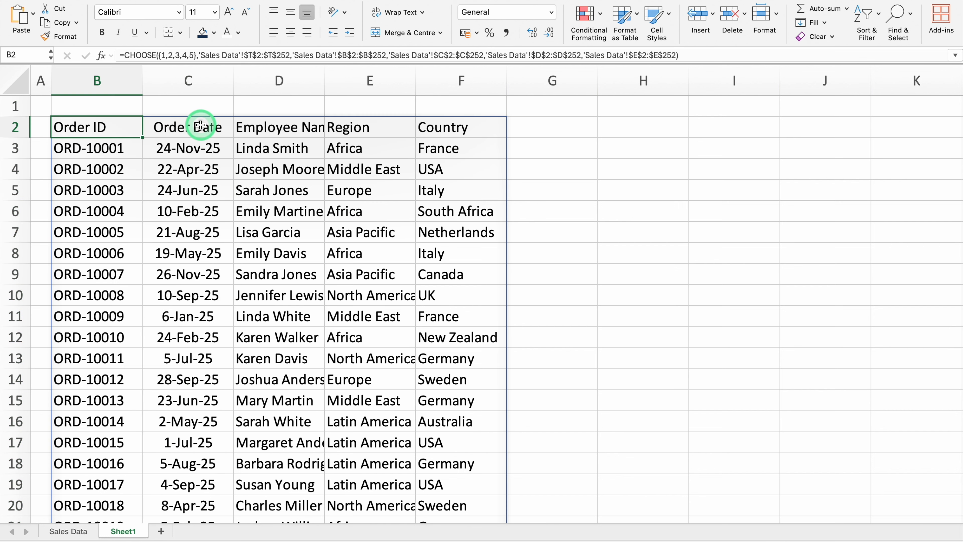
pyautogui.click(229, 125)
pyautogui.click(271, 125)
pyautogui.click(398, 126)
pyautogui.click(454, 125)
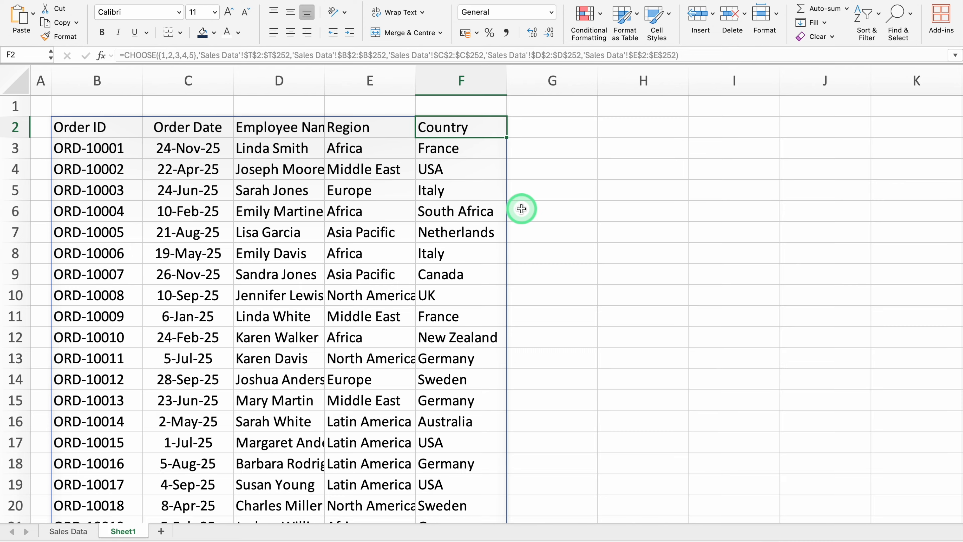
# Step: Copy the headers in B2:F2 as values to H2, centred, with column G narrowed as a spacer
pyautogui.moveTo(103, 125); pyautogui.dragTo(440, 128)
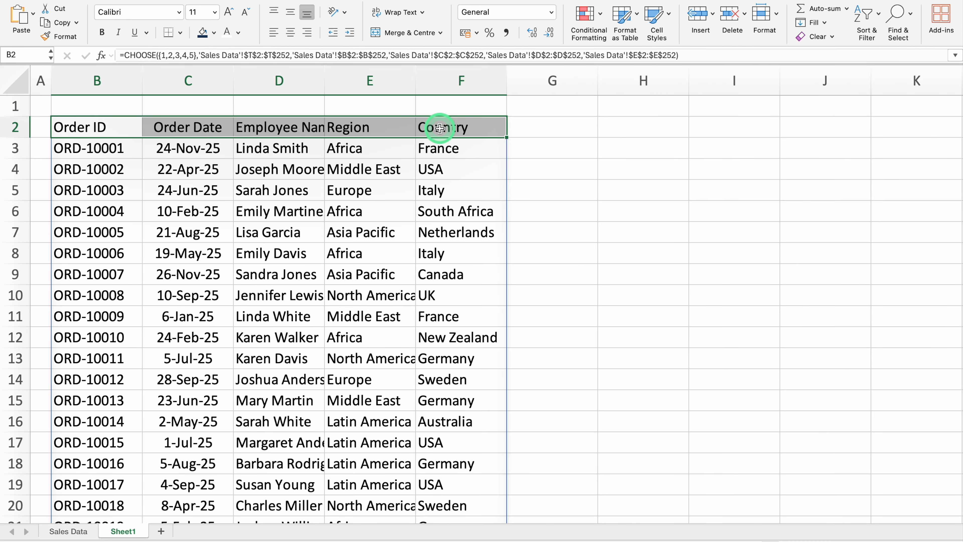
pyautogui.press('super+c')
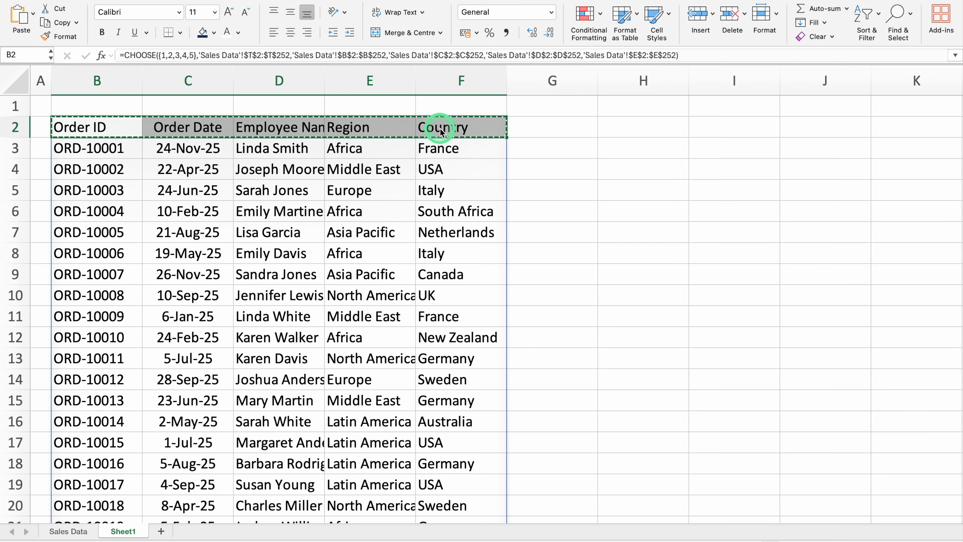
pyautogui.moveTo(599, 78); pyautogui.dragTo(521, 80)
pyautogui.click(557, 122)
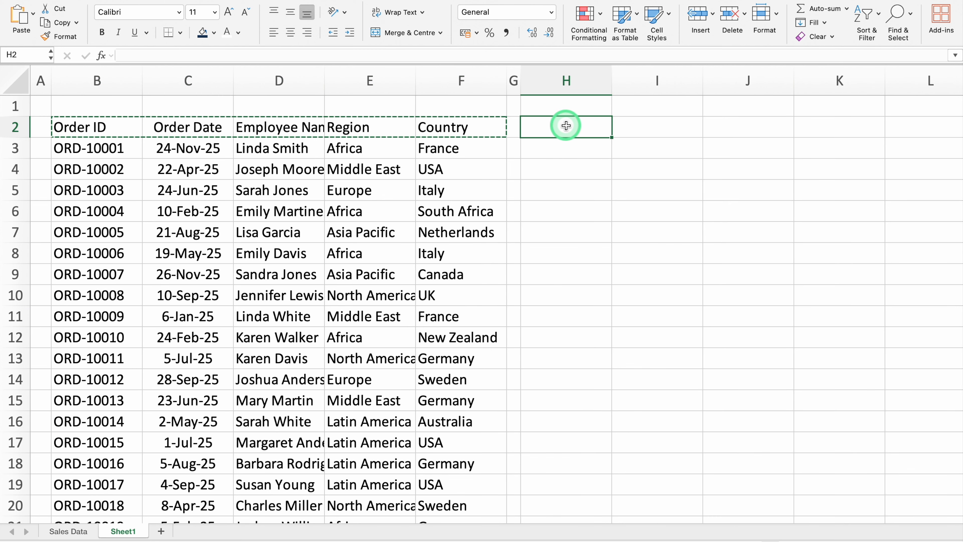
pyautogui.rightClick(563, 124)
pyautogui.moveTo(623, 178)
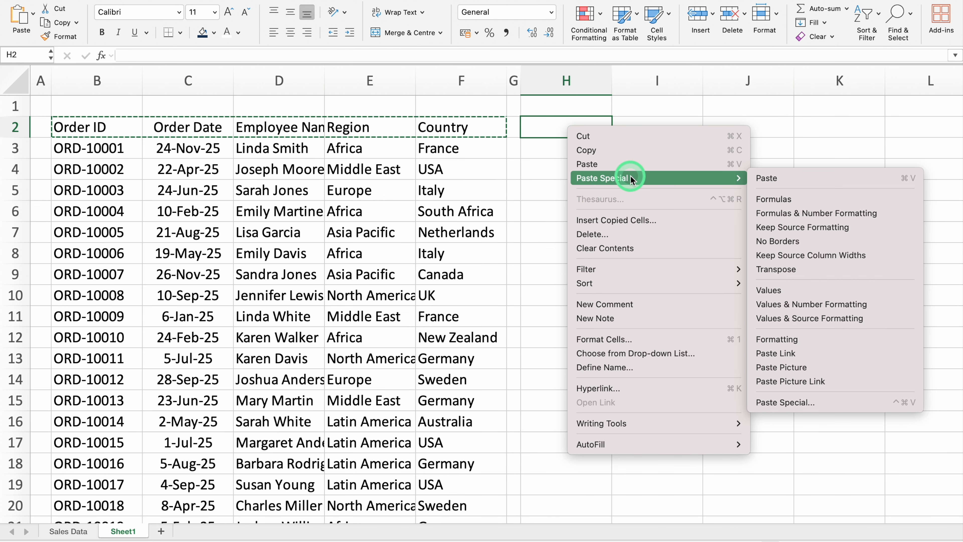
pyautogui.click(785, 290)
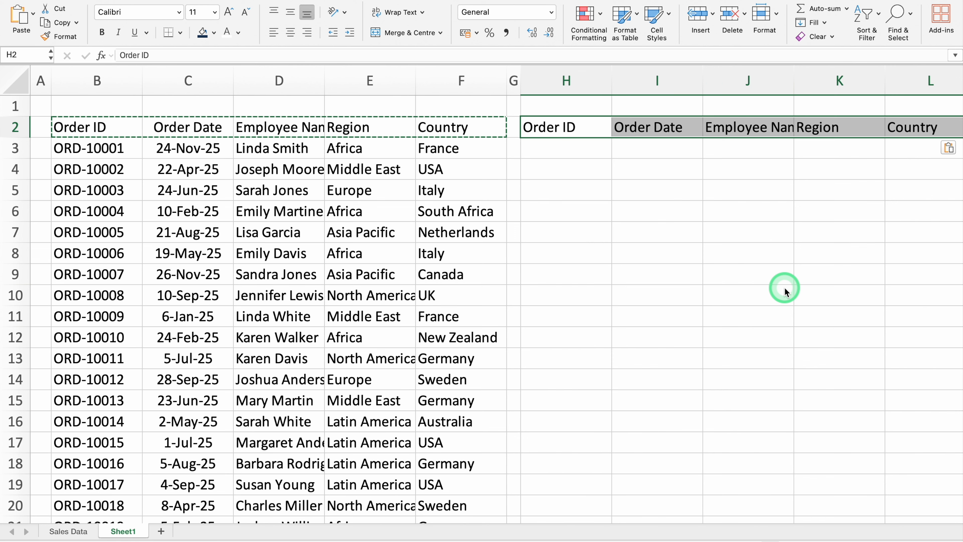
pyautogui.click(660, 230)
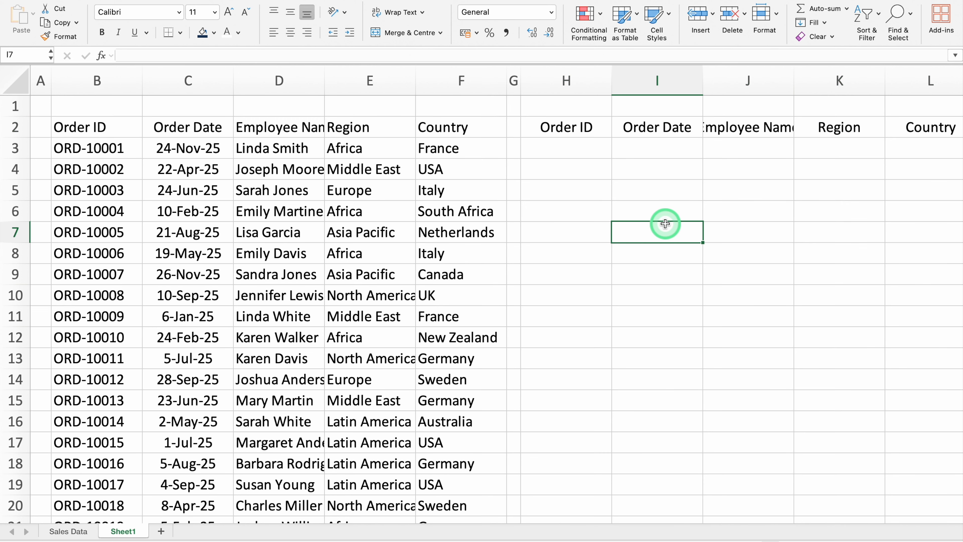
# Step: Copy the first two order IDs in B3:B4 as values to H3 under the second Order ID header
pyautogui.click(585, 128)
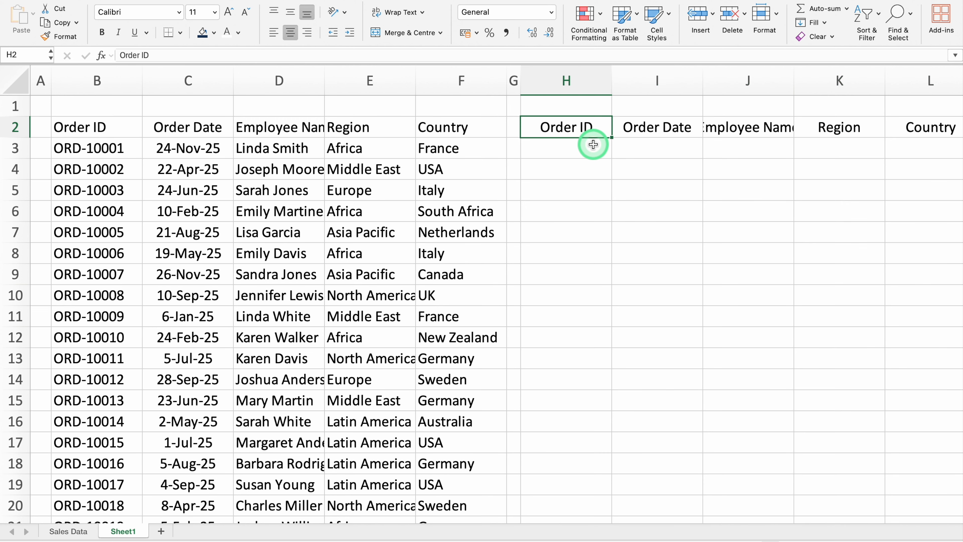
pyautogui.moveTo(120, 148); pyautogui.dragTo(118, 168)
pyautogui.press('super+c')
pyautogui.click(557, 149)
pyautogui.rightClick(562, 151)
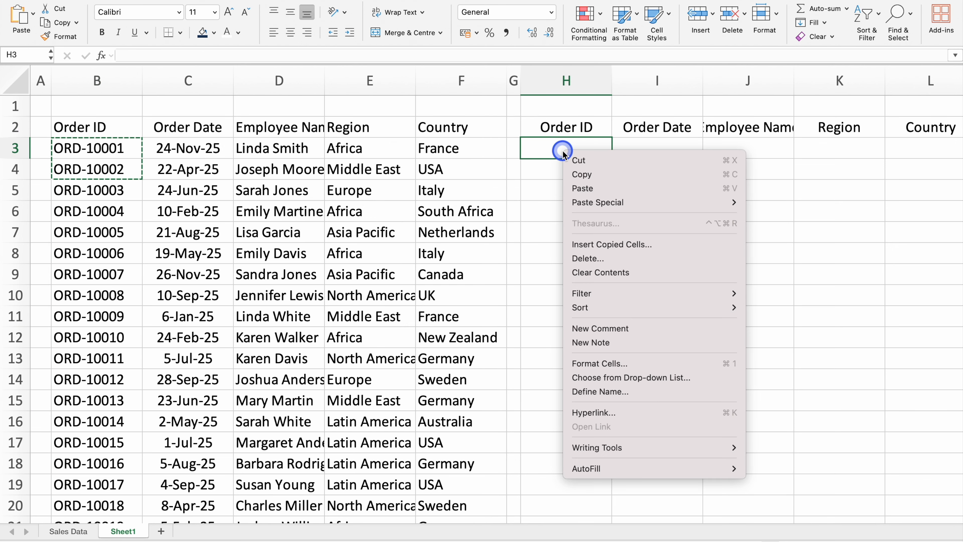
pyautogui.moveTo(694, 202)
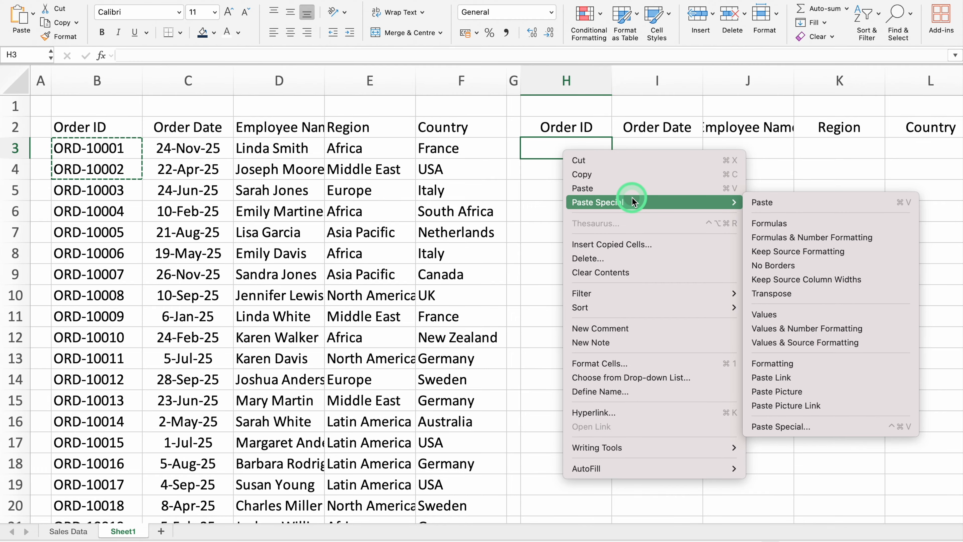
pyautogui.click(773, 313)
pyautogui.press('Right')
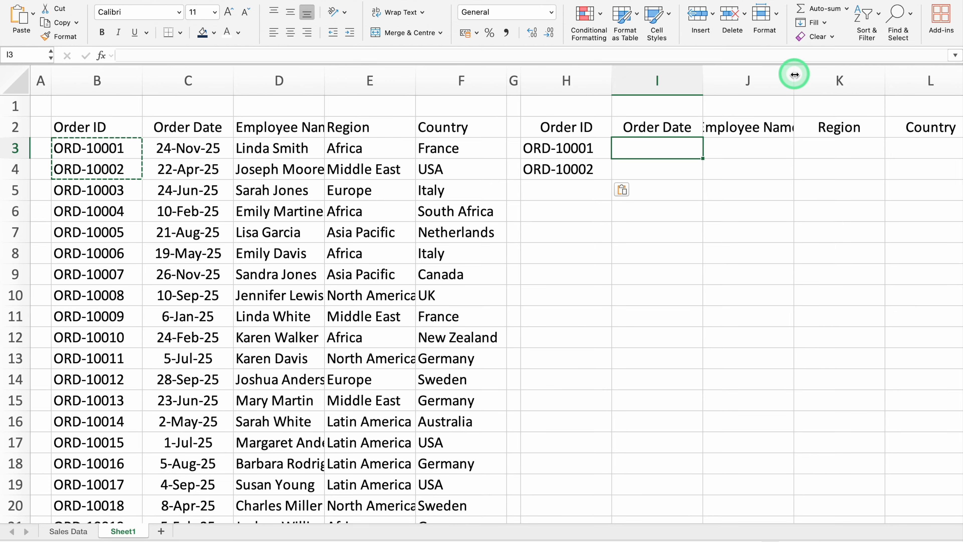
# Step: Increase the height of header row 2 and wrap its text
pyautogui.moveTo(17, 137); pyautogui.dragTo(21, 160)
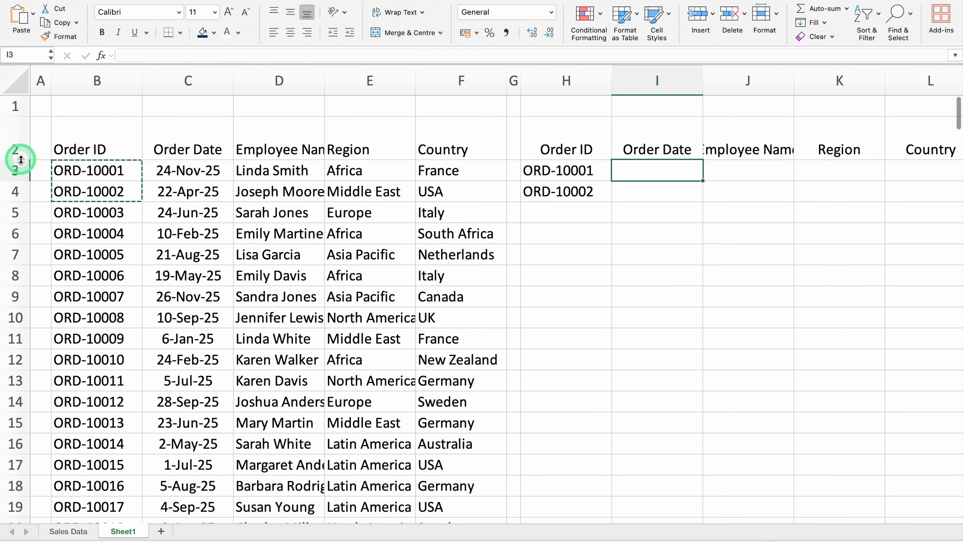
pyautogui.click(17, 145)
pyautogui.click(398, 12)
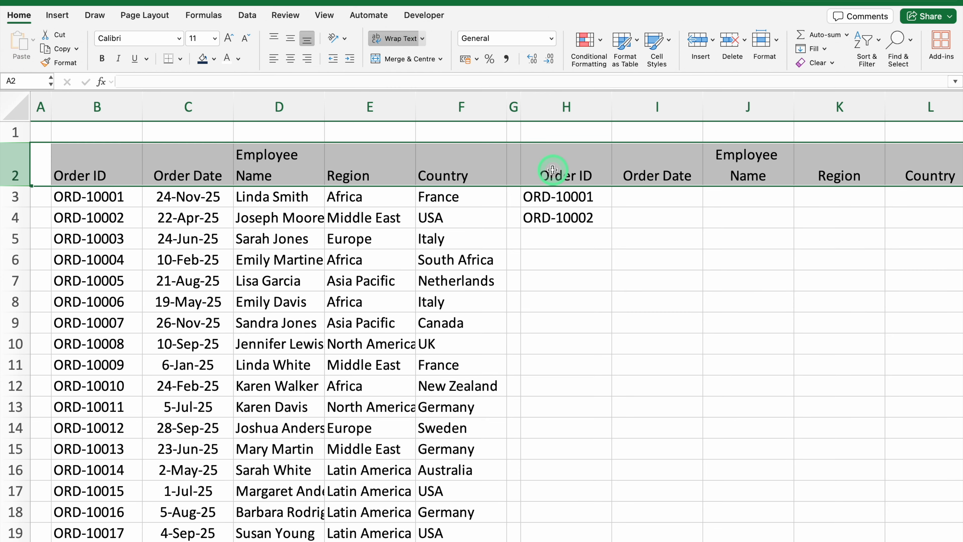
# Step: Enter =MATCH(I$2,$B$2:$F$2,0) in I3 to find the header's column position by exact match
pyautogui.click(665, 199)
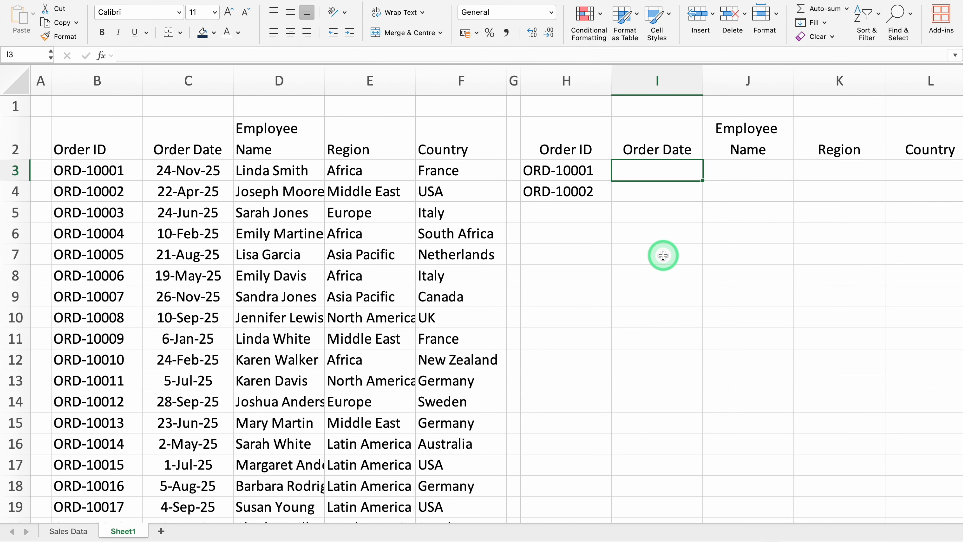
pyautogui.write('=')
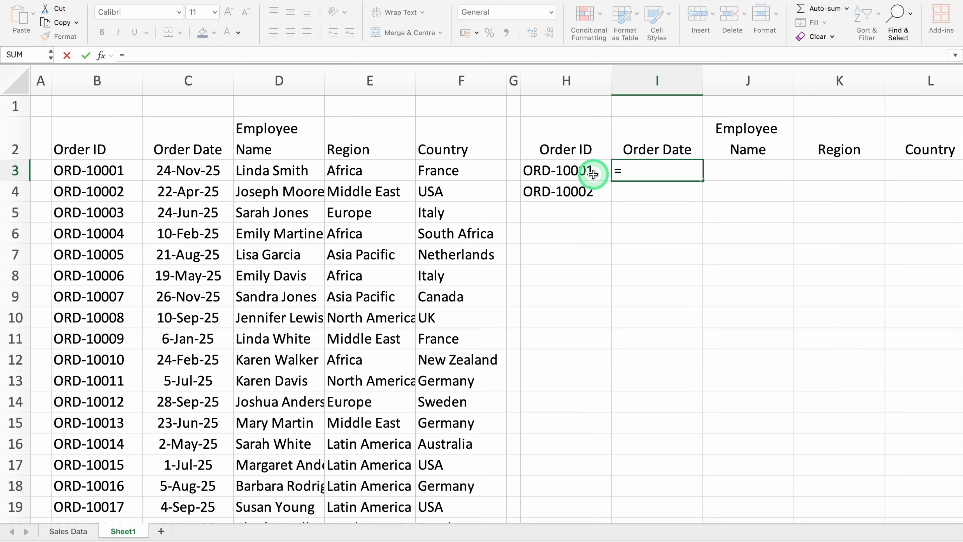
pyautogui.write('MATCH(')
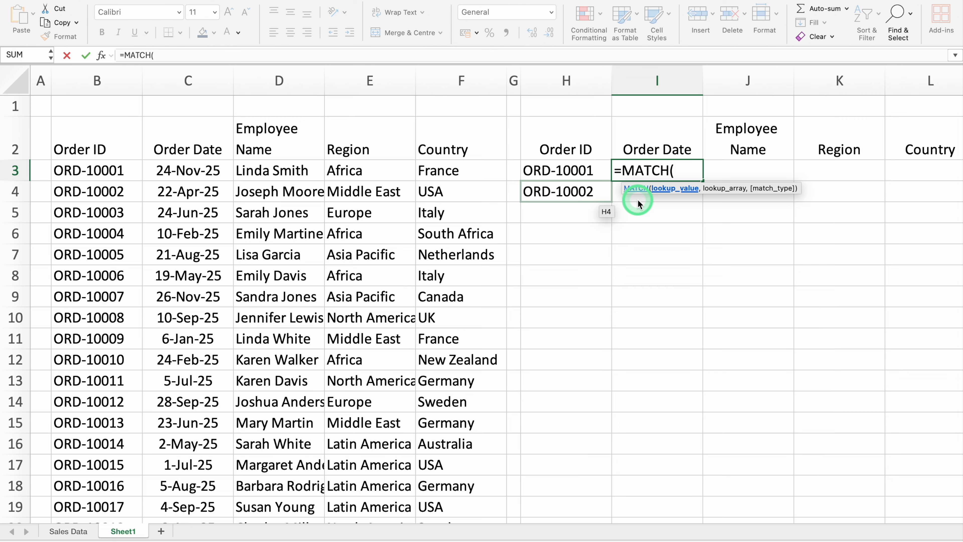
pyautogui.click(661, 144)
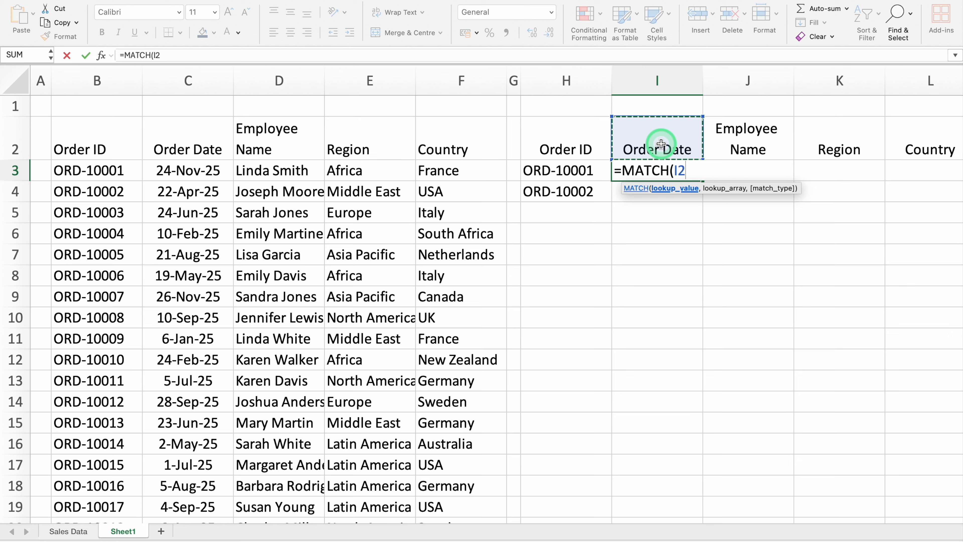
pyautogui.press('F4')
pyautogui.press('F4')
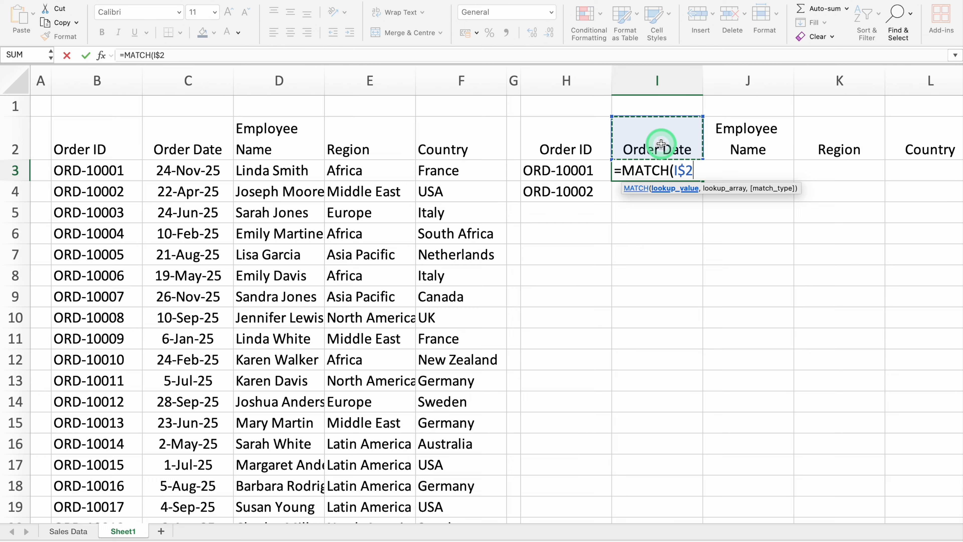
pyautogui.write(',')
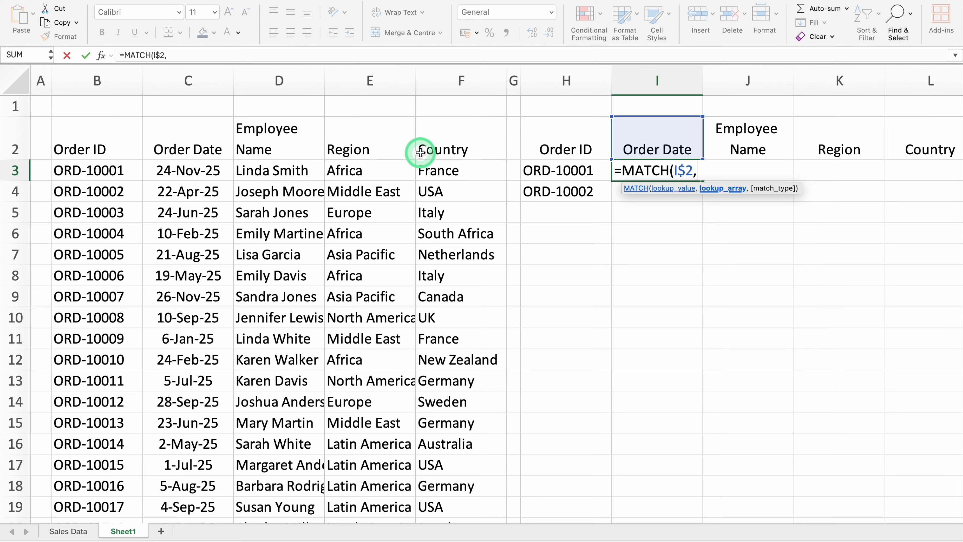
pyautogui.click(101, 136)
pyautogui.moveTo(101, 135); pyautogui.dragTo(440, 147)
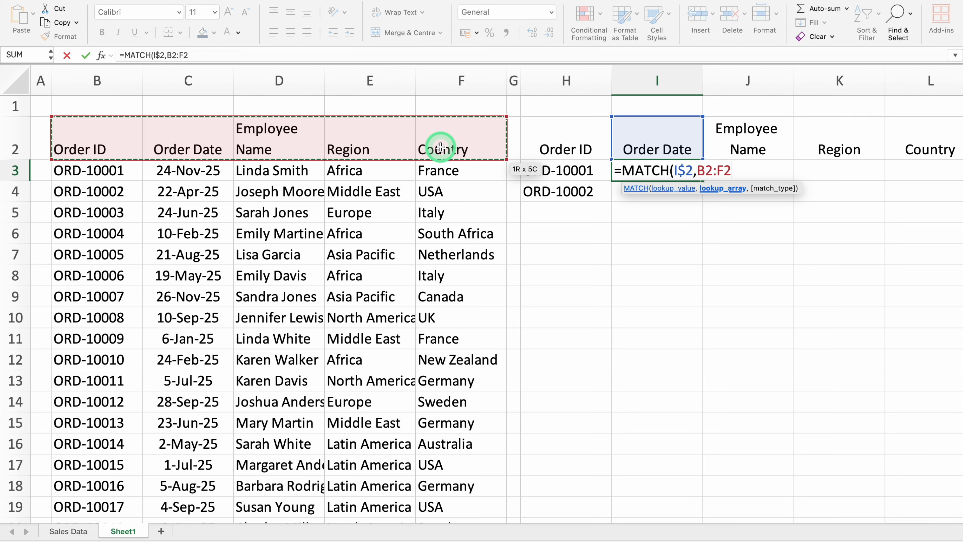
pyautogui.press('F4')
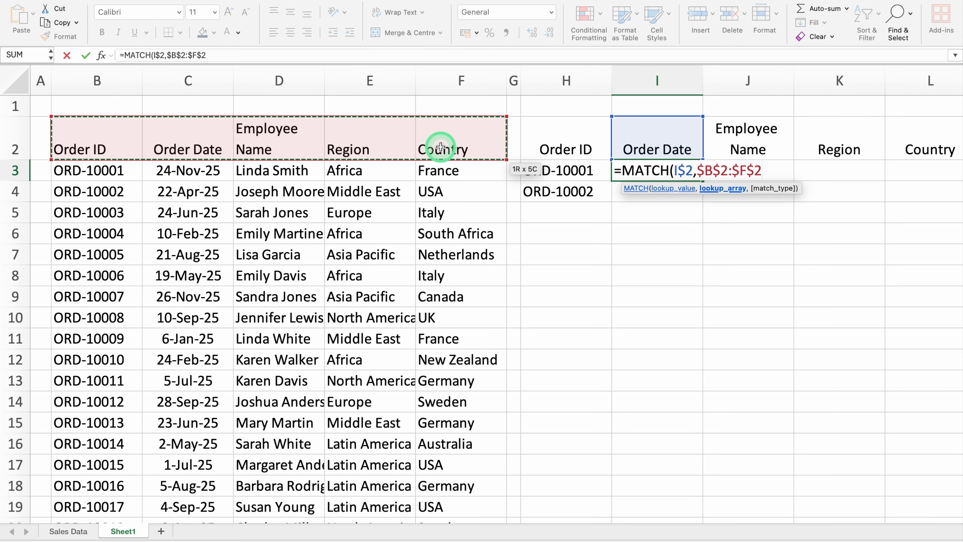
pyautogui.write(',')
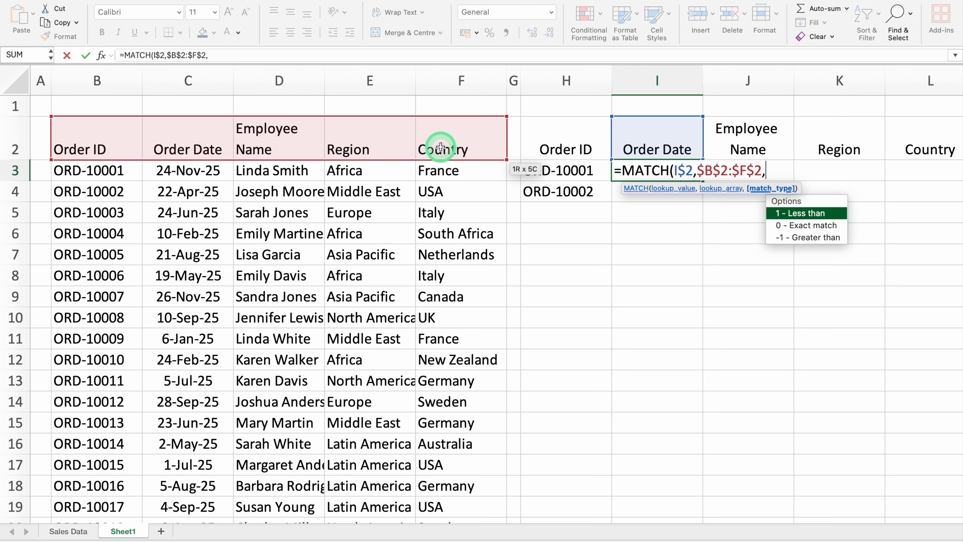
pyautogui.doubleClick(797, 225)
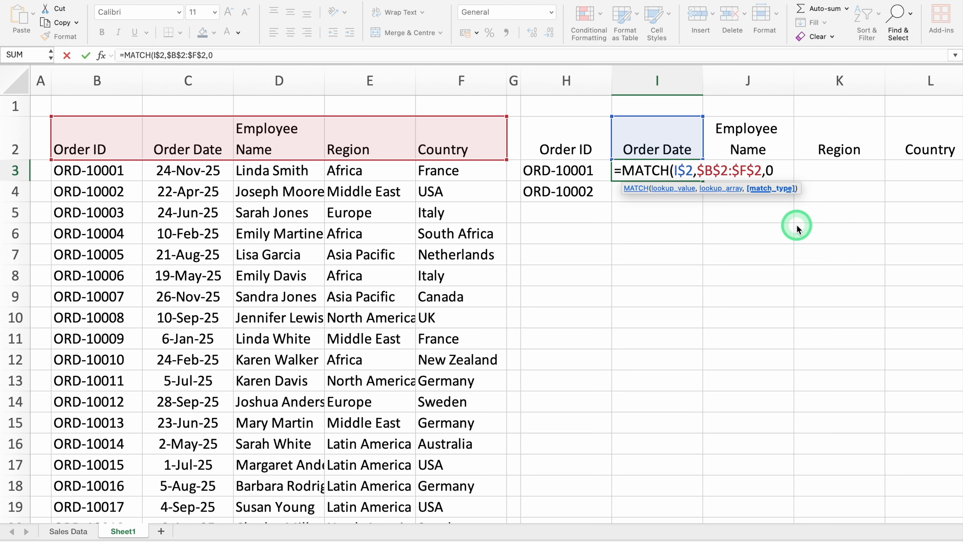
pyautogui.write(')')
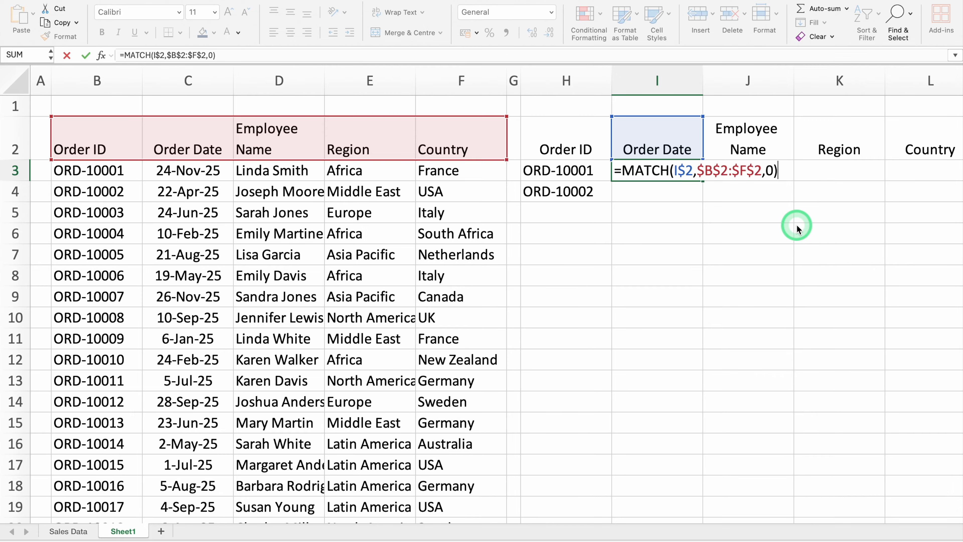
pyautogui.press('Return')
# Step: Centre the MATCH result in I3 and give the cell a red fill with white text
pyautogui.click(660, 178)
pyautogui.click(290, 34)
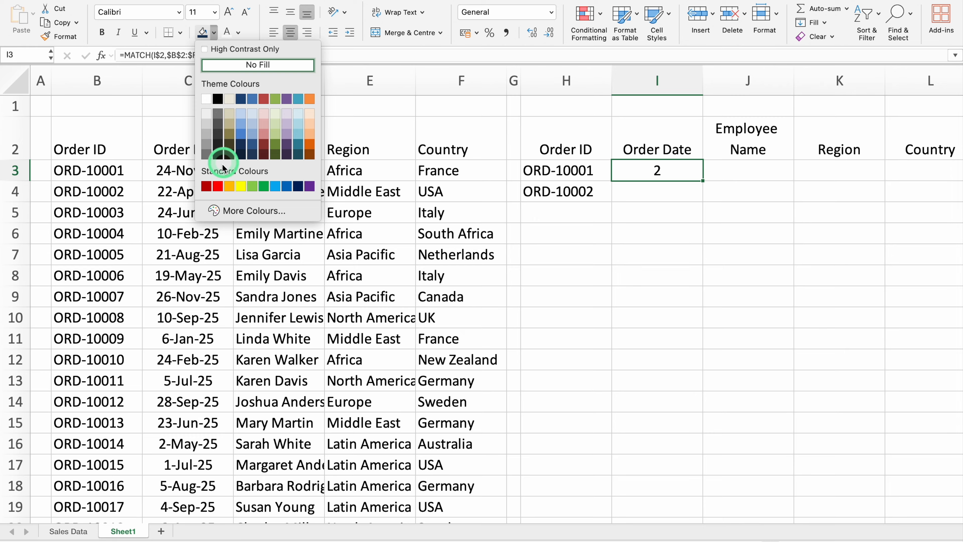
pyautogui.click(217, 186)
pyautogui.click(694, 232)
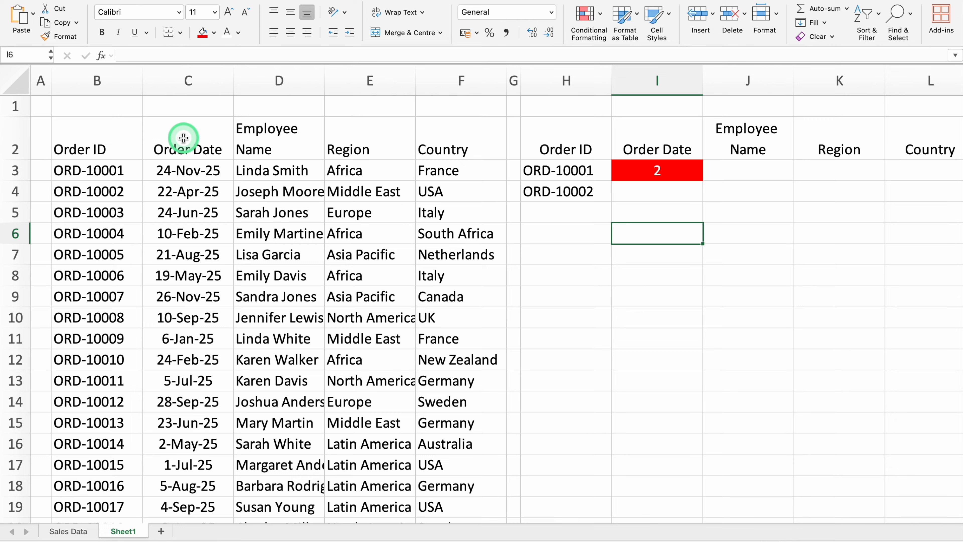
# Step: Test the MATCH formula by changing the header in I2 to Region and to Country
pyautogui.click(645, 139)
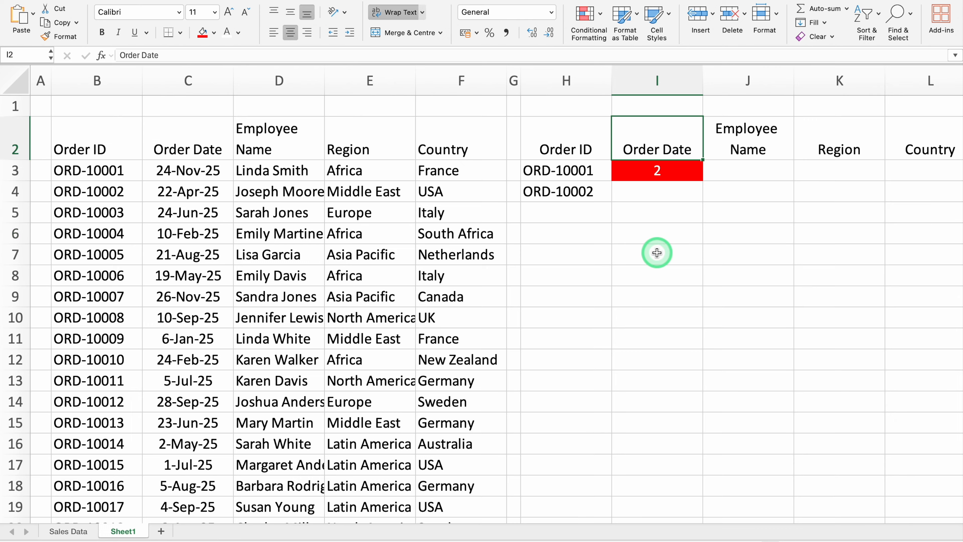
pyautogui.write('Region')
pyautogui.press('Return')
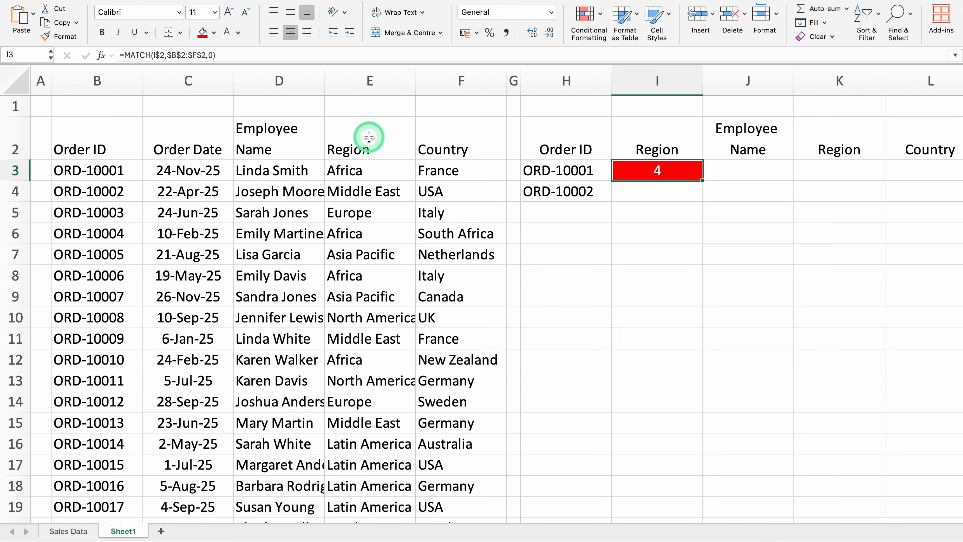
pyautogui.click(678, 150)
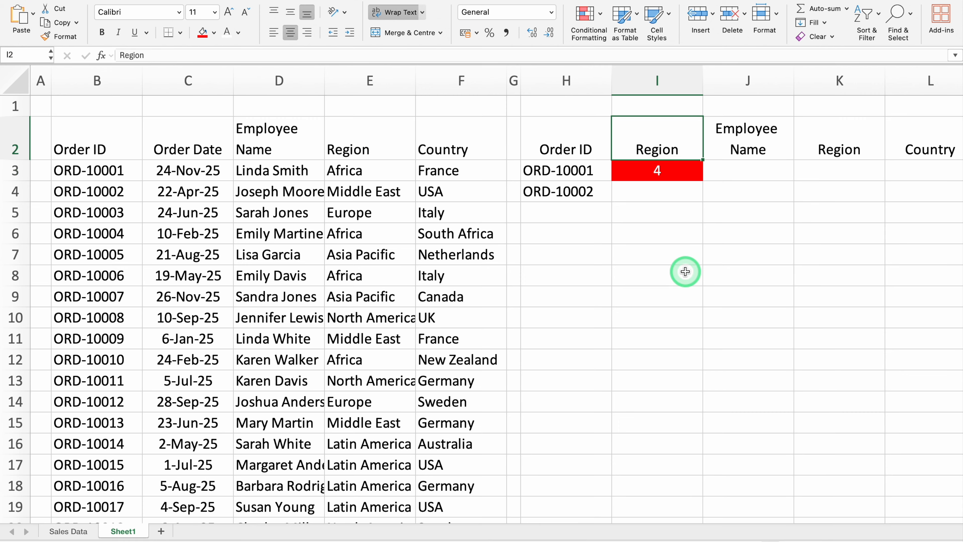
pyautogui.write('Country')
pyautogui.press('Return')
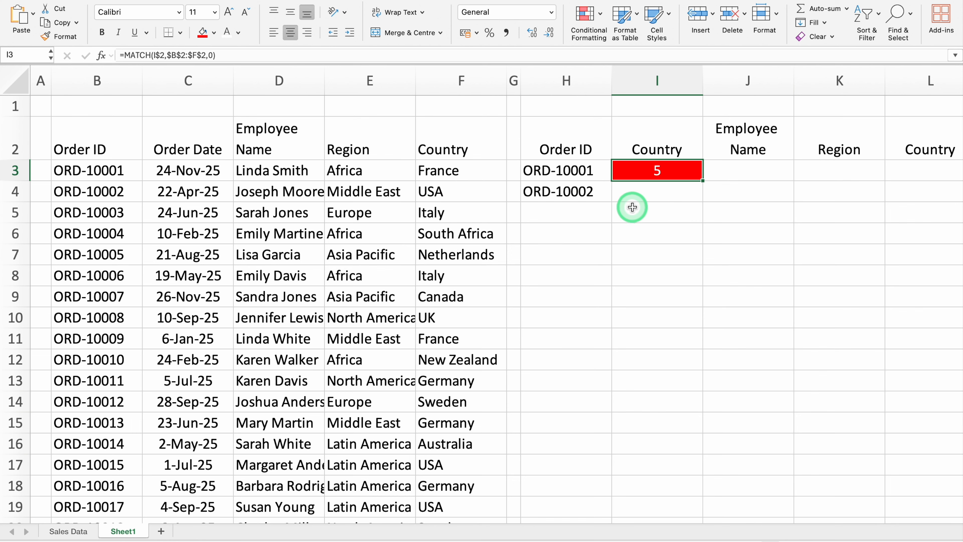
# Step: Delete the Sheet1 worksheet from the workbook
pyautogui.rightClick(125, 531)
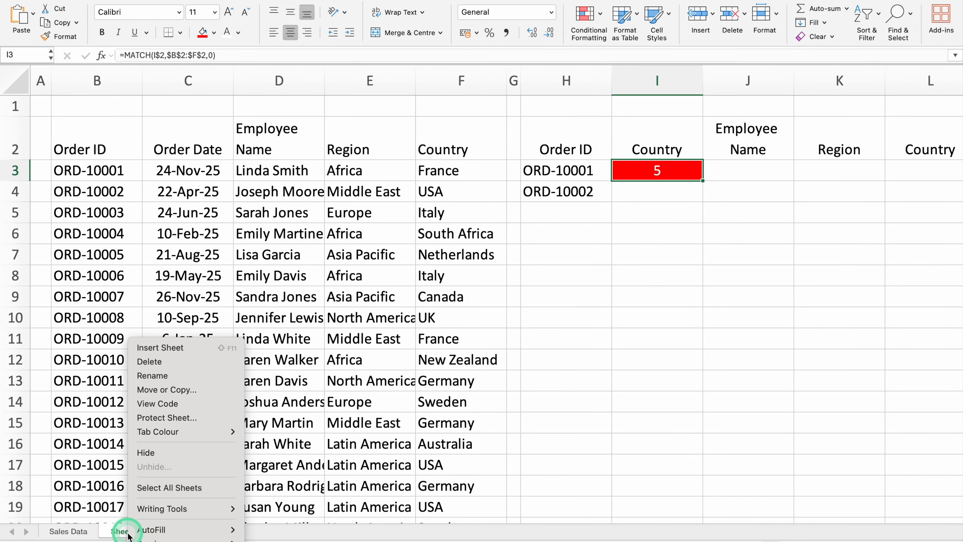
pyautogui.click(172, 358)
pyautogui.press('Return')
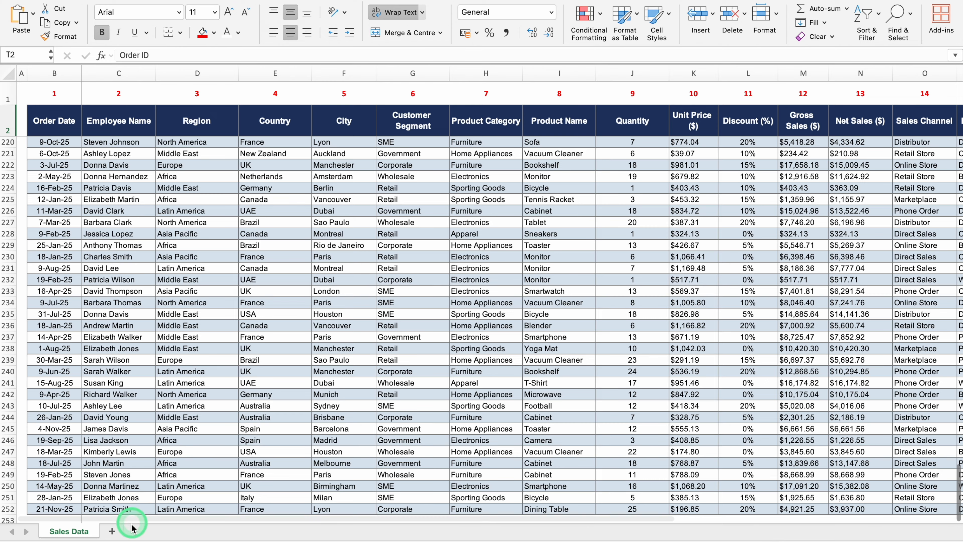
# Step: Add a new worksheet named VLOOUPUP and narrow its column A to a width of 1.50
pyautogui.click(112, 531)
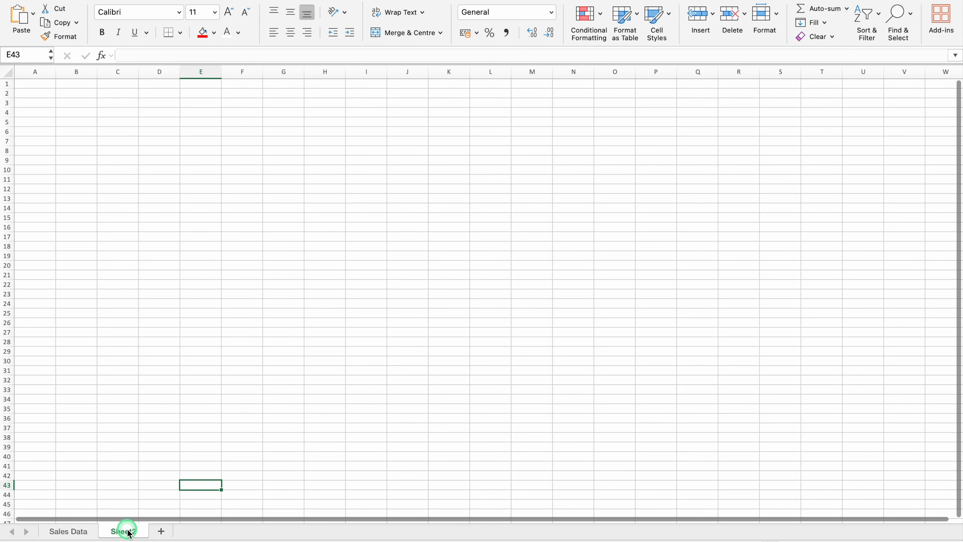
pyautogui.click(194, 464)
pyautogui.write('VLOOUPUP')
pyautogui.click(46, 94)
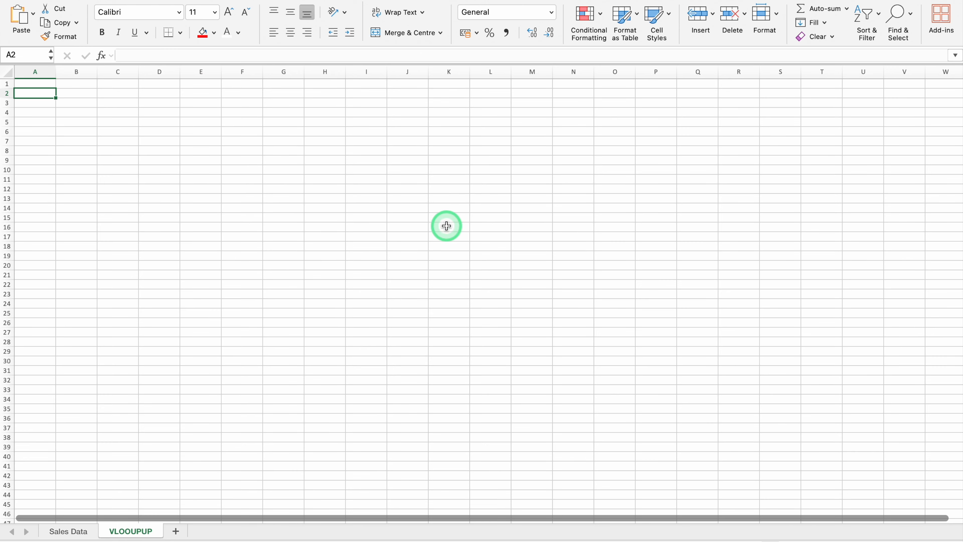
pyautogui.click(915, 541)
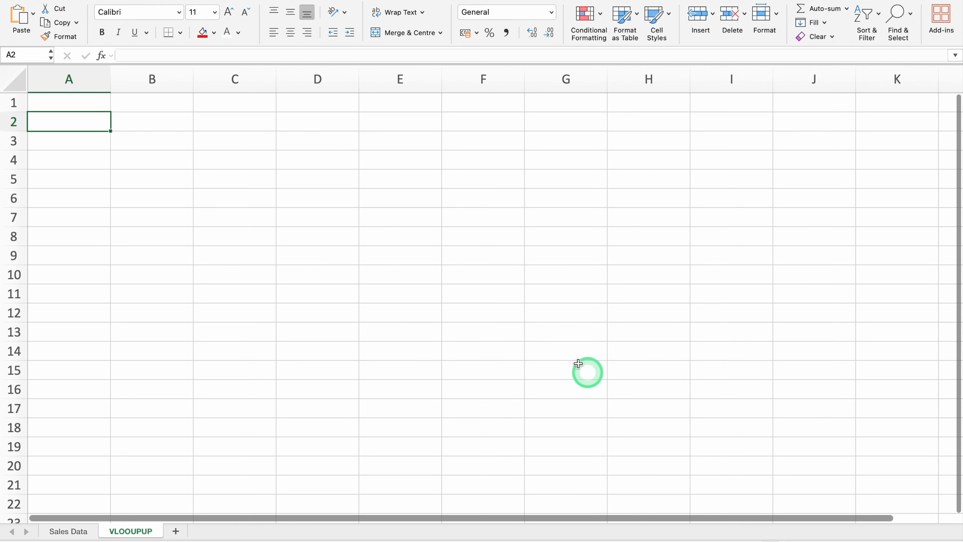
pyautogui.moveTo(110, 80); pyautogui.dragTo(44, 93)
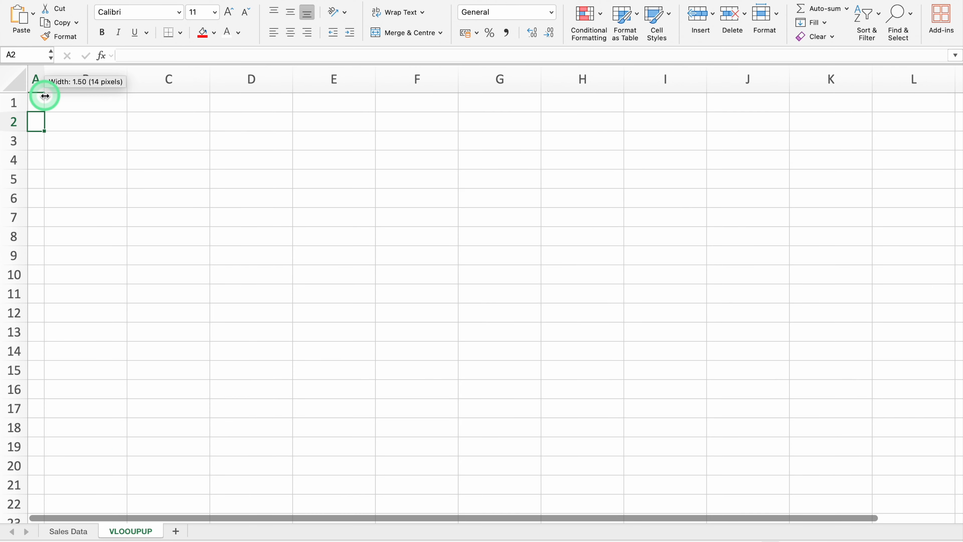
# Step: Copy the Order Date through Unit Price ($) headers, B2:K2, from Sales Data and paste them at B2 on the VLOOUPUP sheet
pyautogui.click(80, 529)
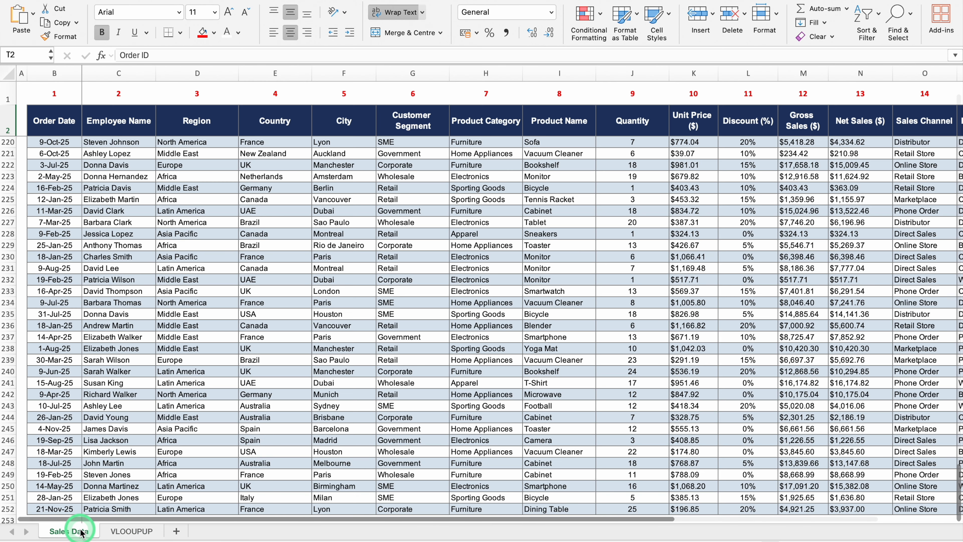
pyautogui.click(57, 124)
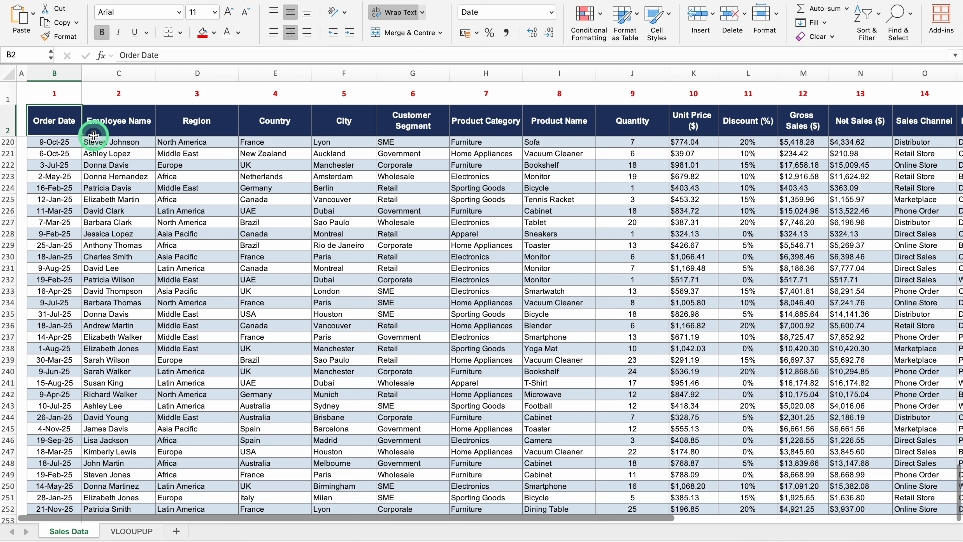
pyautogui.click(59, 121)
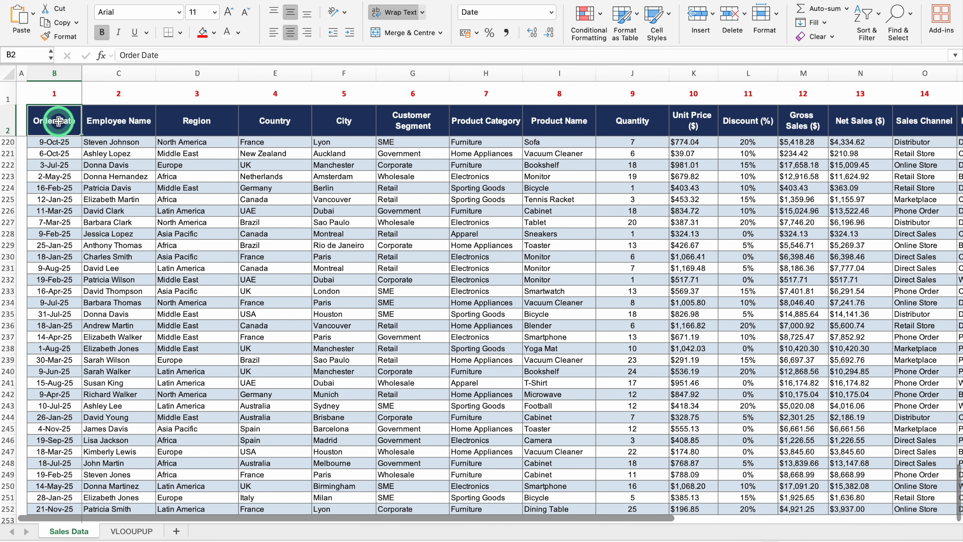
pyautogui.moveTo(59, 121); pyautogui.dragTo(689, 125)
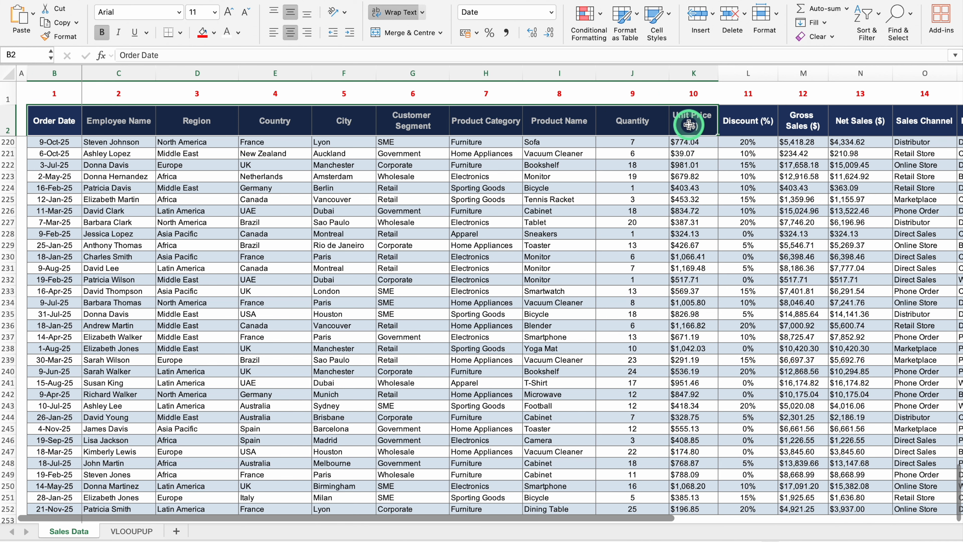
pyautogui.press('super+c')
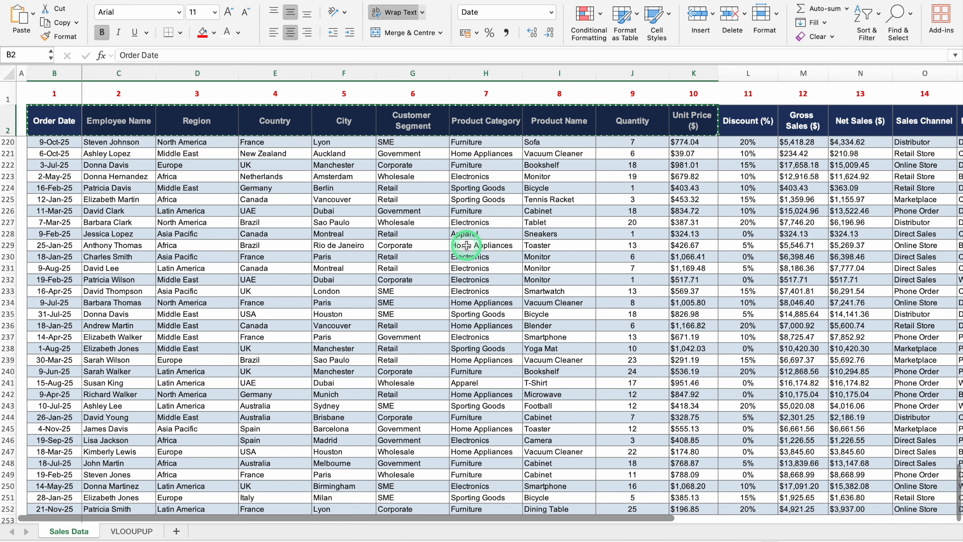
pyautogui.click(131, 531)
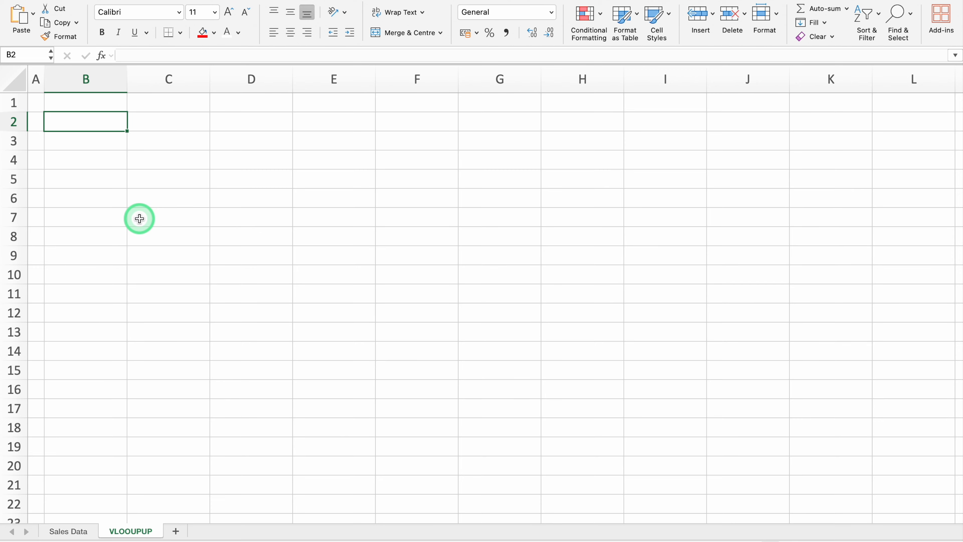
pyautogui.press('super+v')
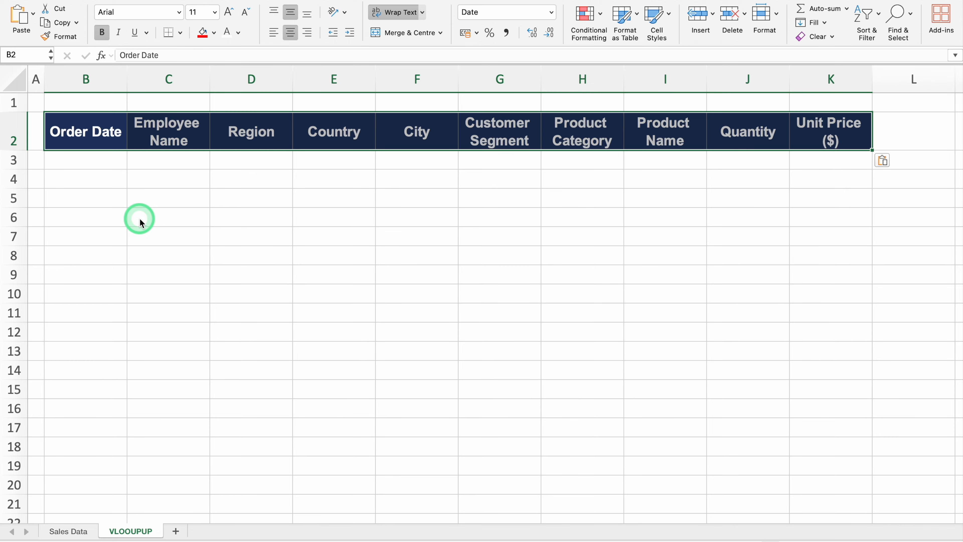
pyautogui.press('Down')
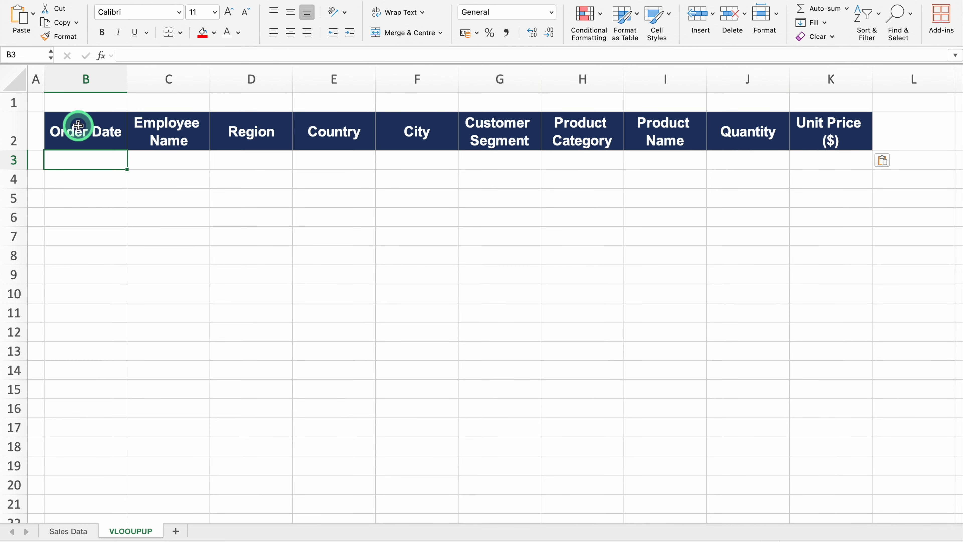
# Step: Insert a slightly wider column before Order Date and give it a matching header in B2 reading Order ID
pyautogui.click(74, 82)
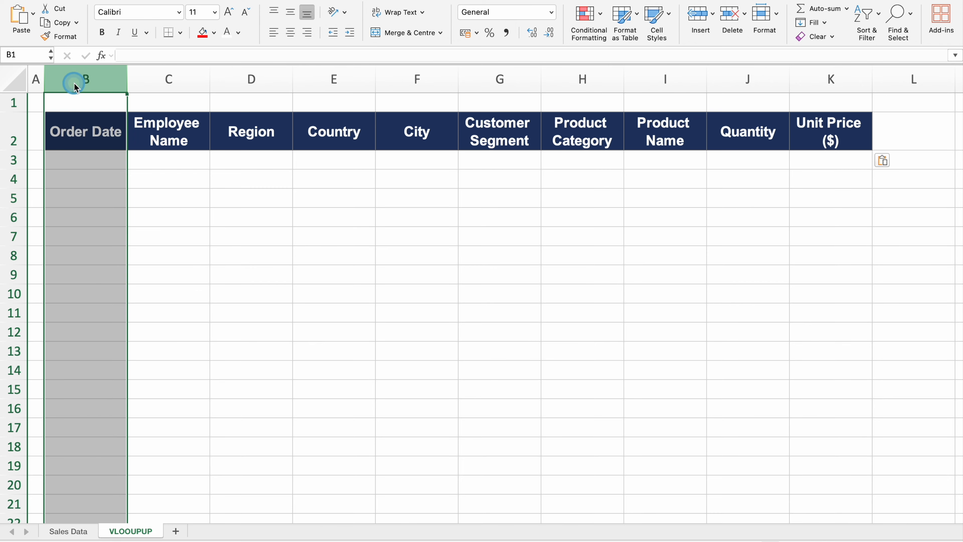
pyautogui.rightClick(73, 83)
pyautogui.click(105, 161)
pyautogui.moveTo(61, 88); pyautogui.dragTo(135, 90)
pyautogui.click(176, 129)
pyautogui.moveTo(216, 151); pyautogui.dragTo(81, 145)
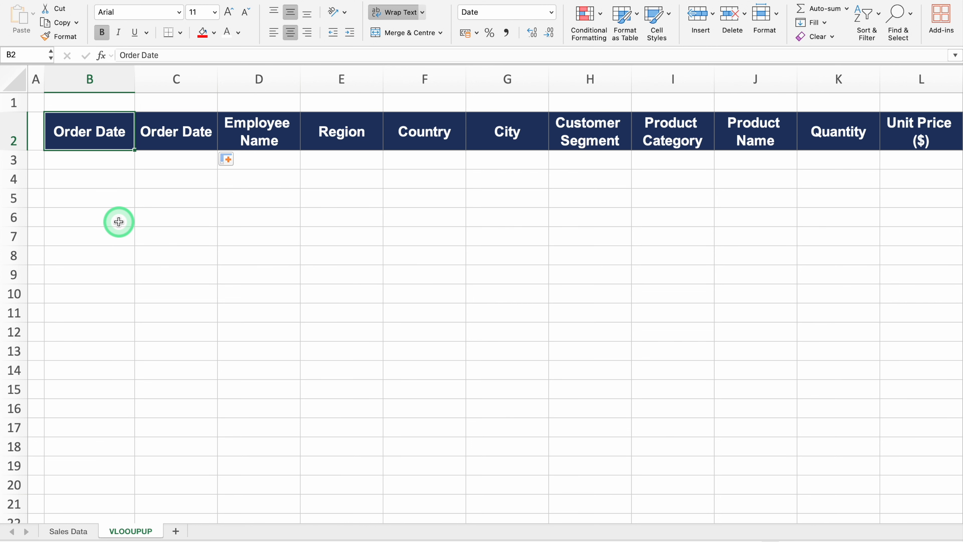
pyautogui.write('Order ID')
pyautogui.press('Return')
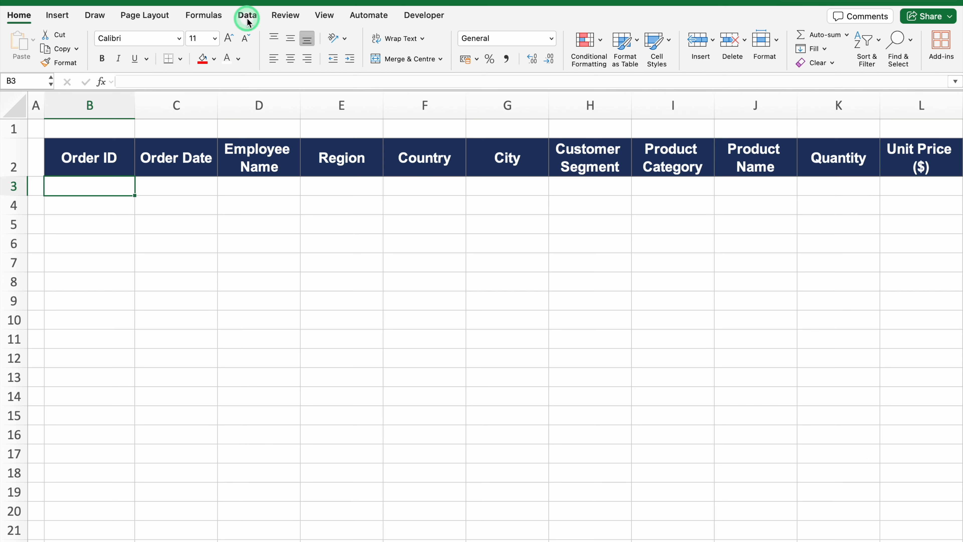
# Step: Add list data validation to B3 with the source ='Sales Data'!$T$3:$T$252
pyautogui.click(247, 17)
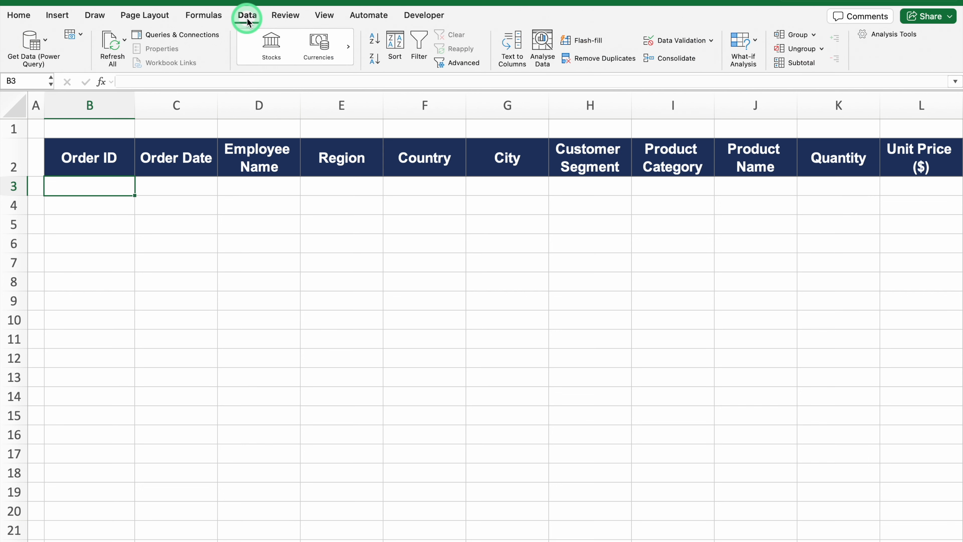
pyautogui.click(690, 40)
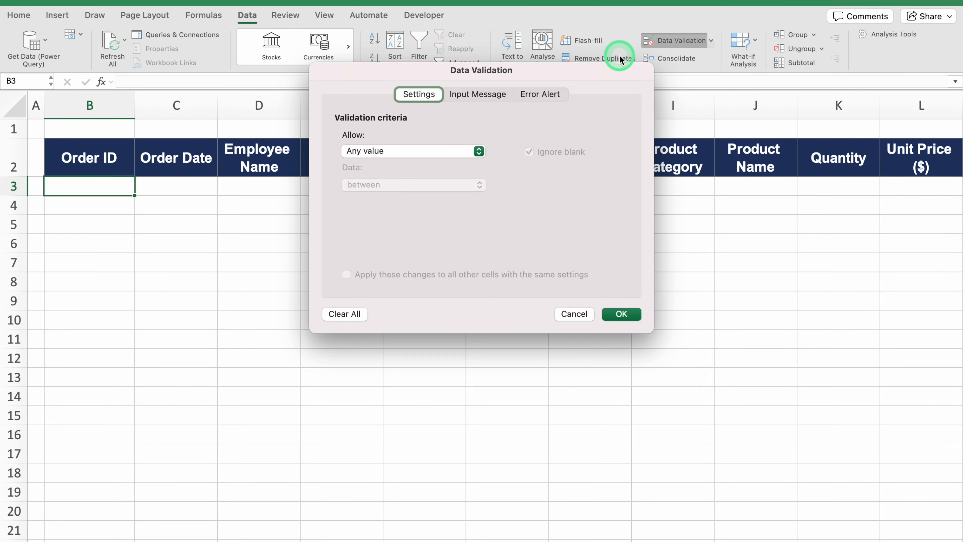
pyautogui.click(420, 152)
pyautogui.click(401, 193)
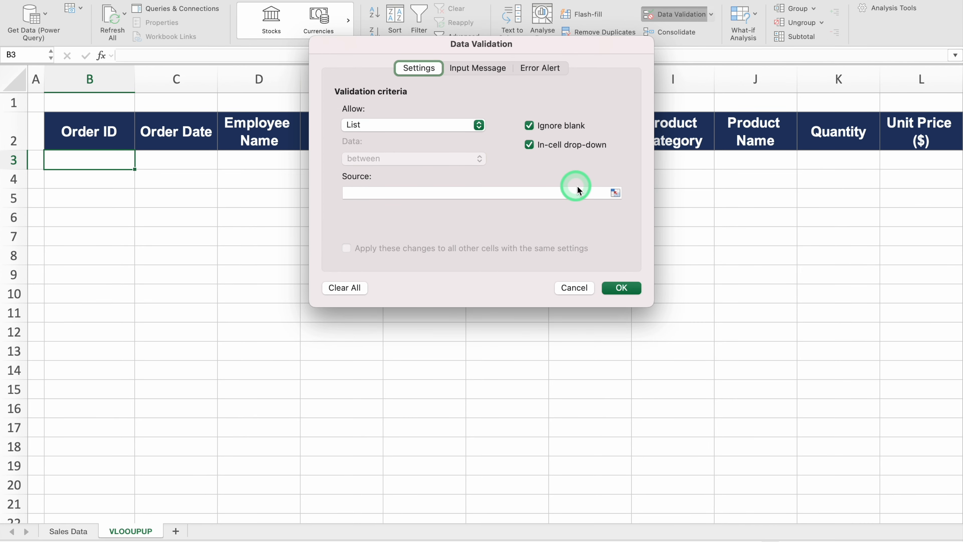
pyautogui.click(614, 192)
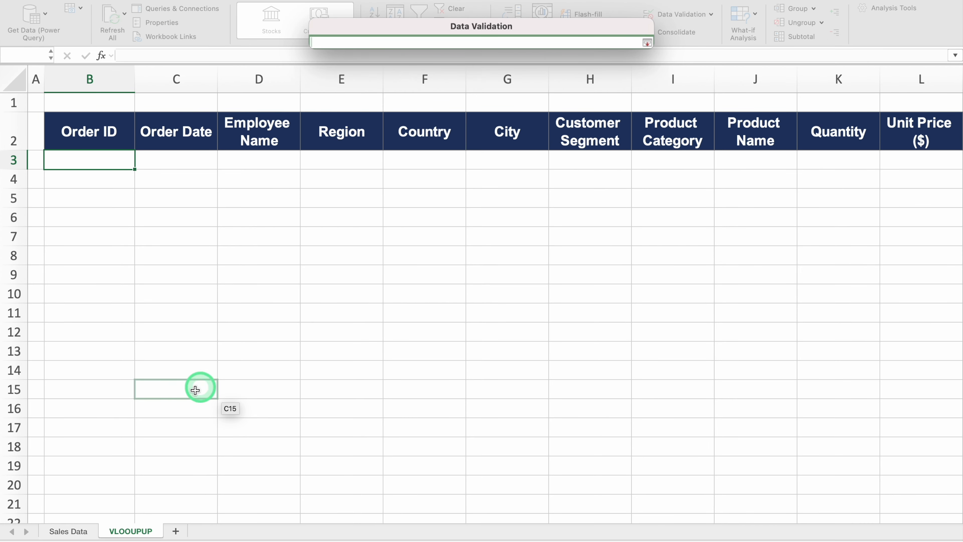
pyautogui.click(75, 531)
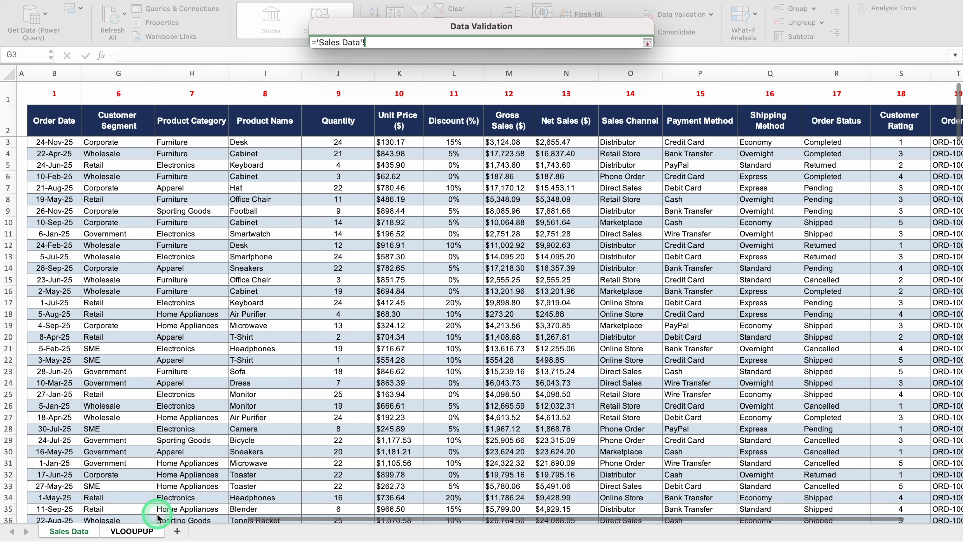
pyautogui.hscroll(3, 266, 523)
pyautogui.click(412, 522)
pyautogui.click(909, 146)
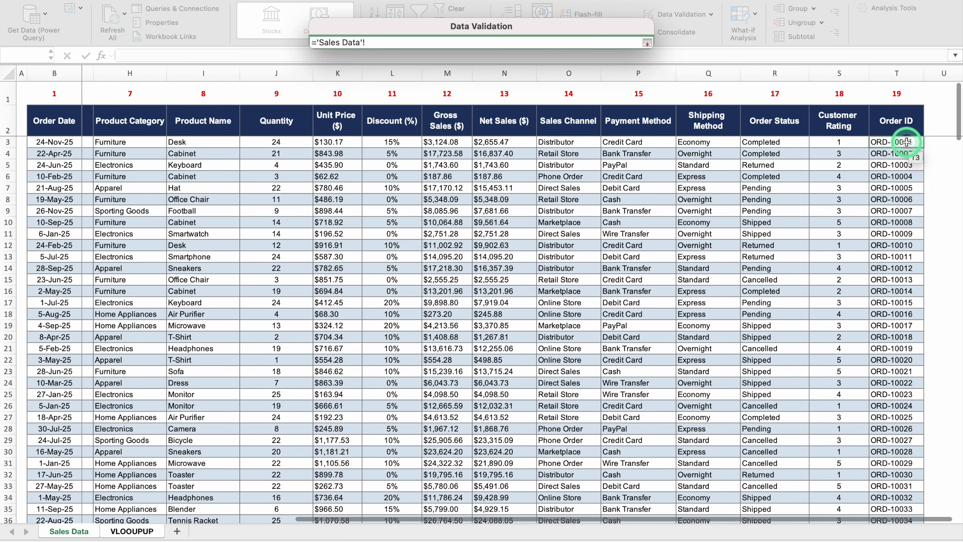
pyautogui.moveTo(909, 146); pyautogui.dragTo(908, 487)
pyautogui.click(651, 53)
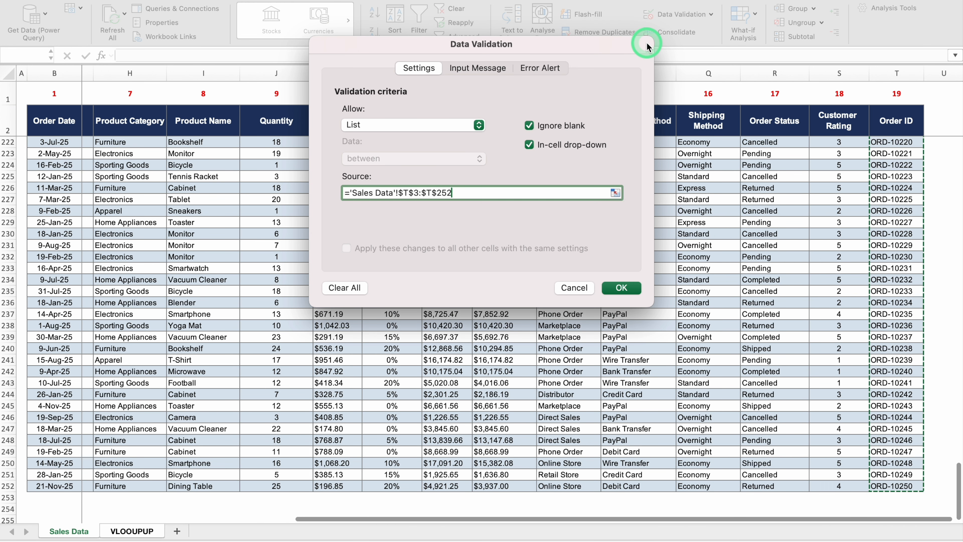
pyautogui.click(622, 288)
# Step: Choose the first order ID from the drop-down list in B3
pyautogui.click(140, 162)
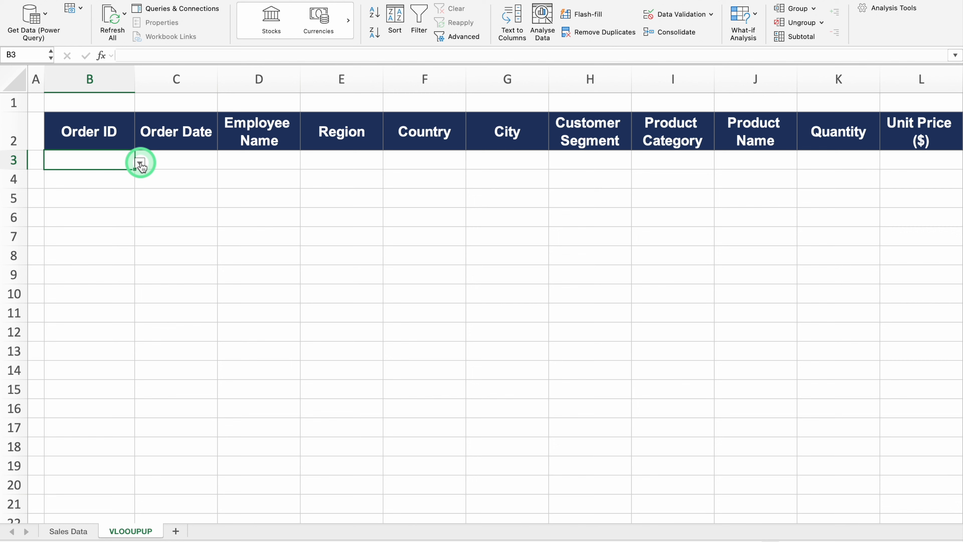
pyautogui.click(140, 162)
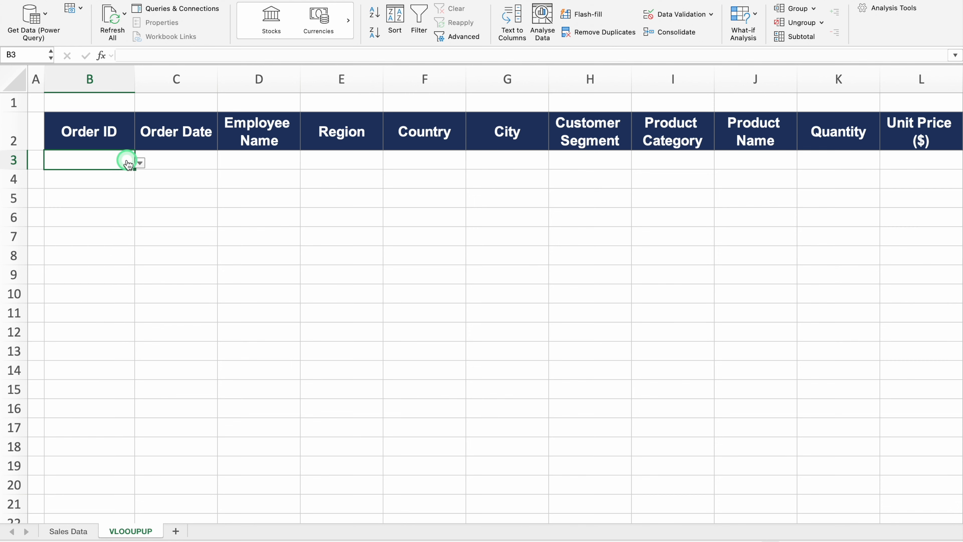
pyautogui.click(140, 162)
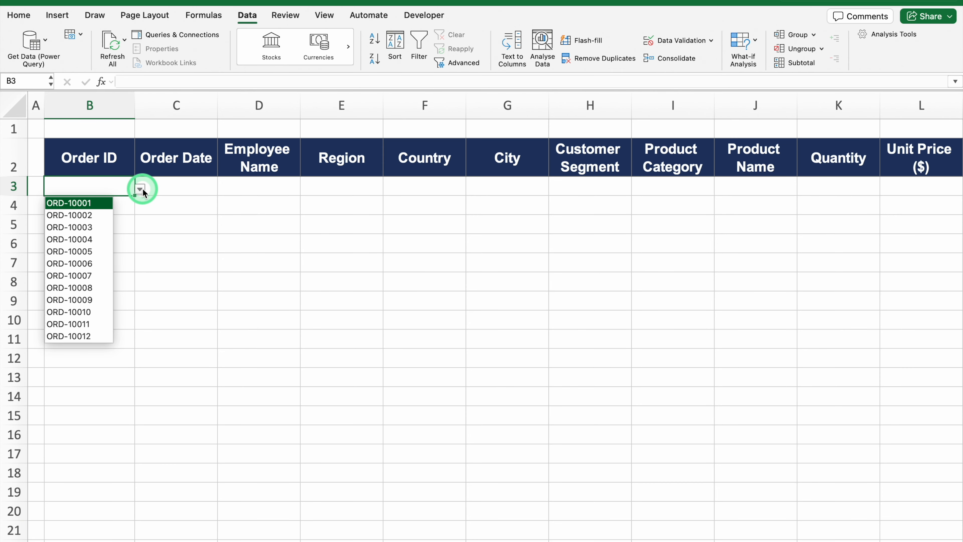
pyautogui.click(89, 202)
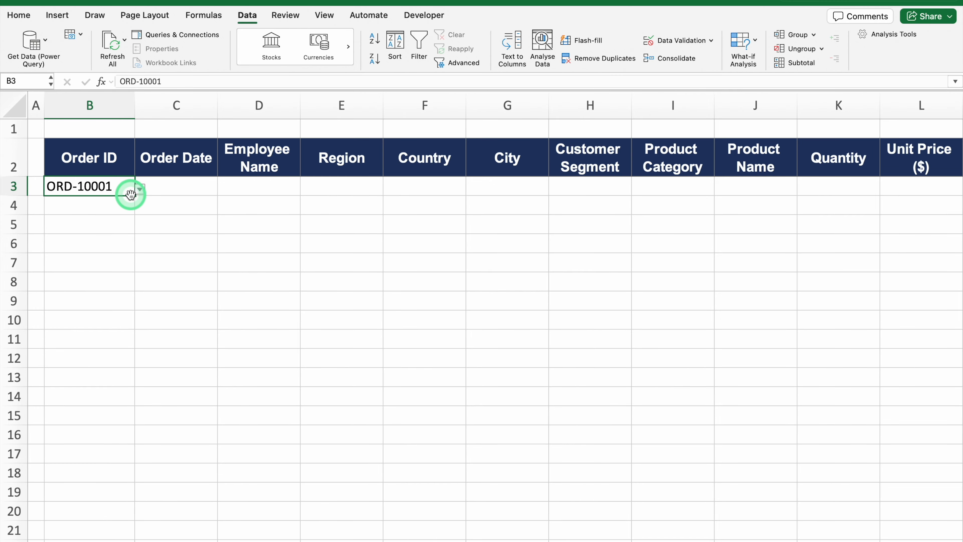
# Step: Fill the order ID series from B3 down to B17 and check the drop-down list in B17
pyautogui.moveTo(142, 198); pyautogui.dragTo(145, 463)
pyautogui.click(129, 455)
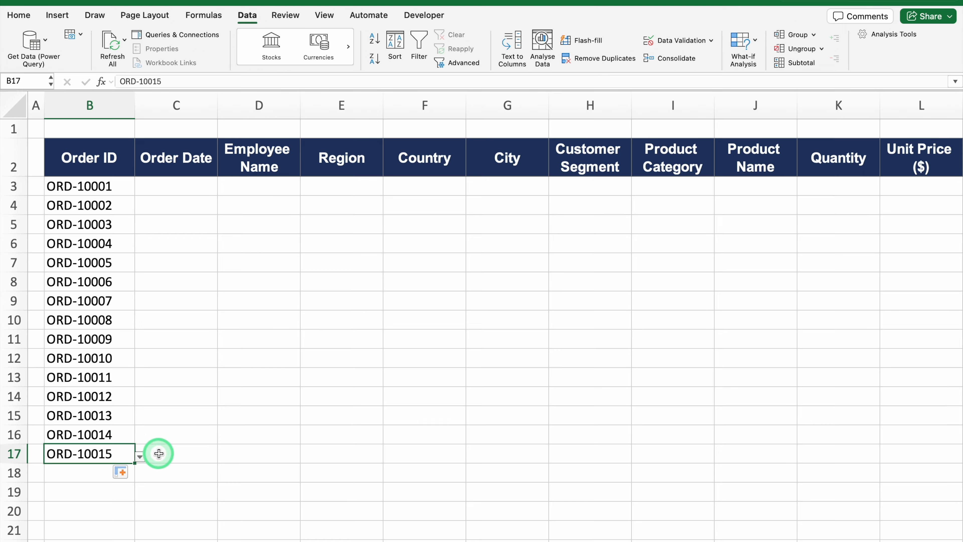
pyautogui.click(140, 456)
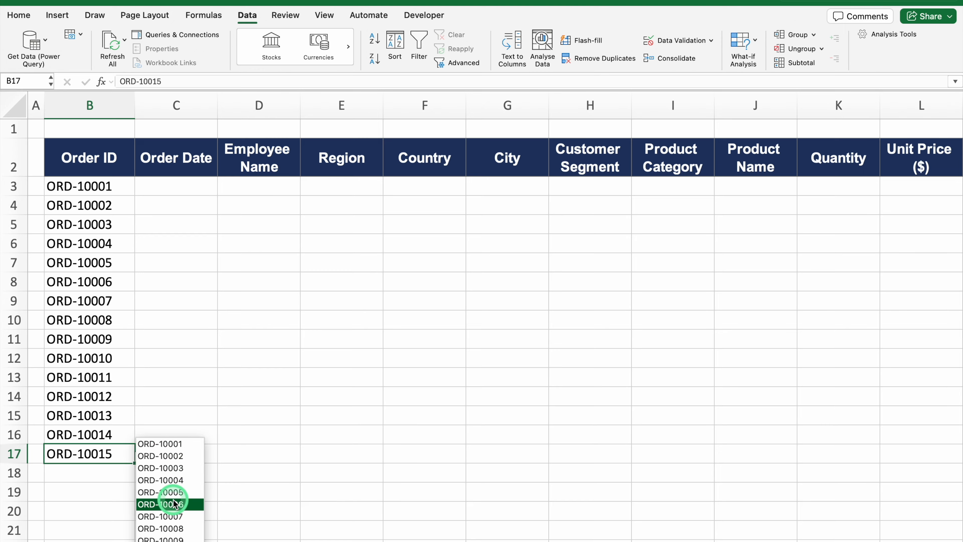
pyautogui.click(102, 463)
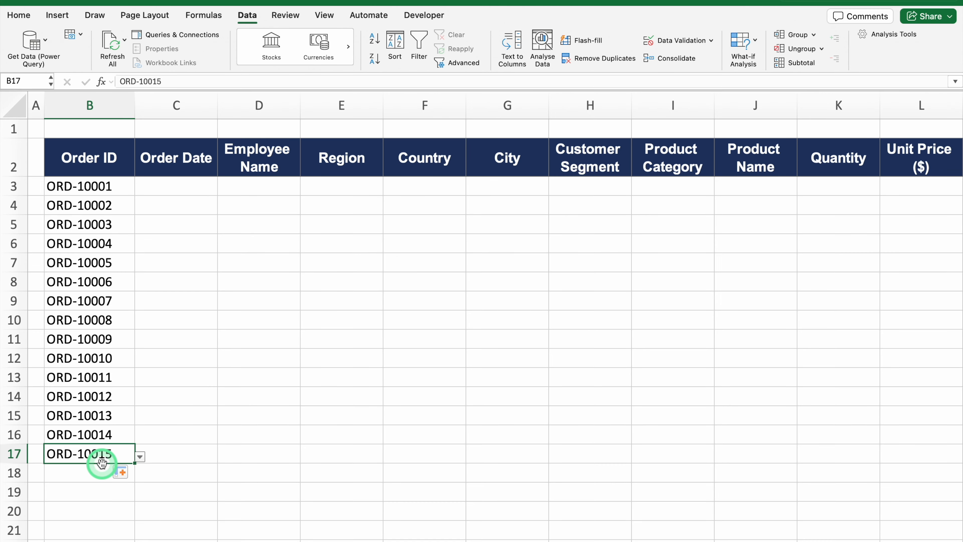
# Step: Widen the Order Date column C and enlarge the formula bar to make room for a long formula in C3
pyautogui.click(168, 186)
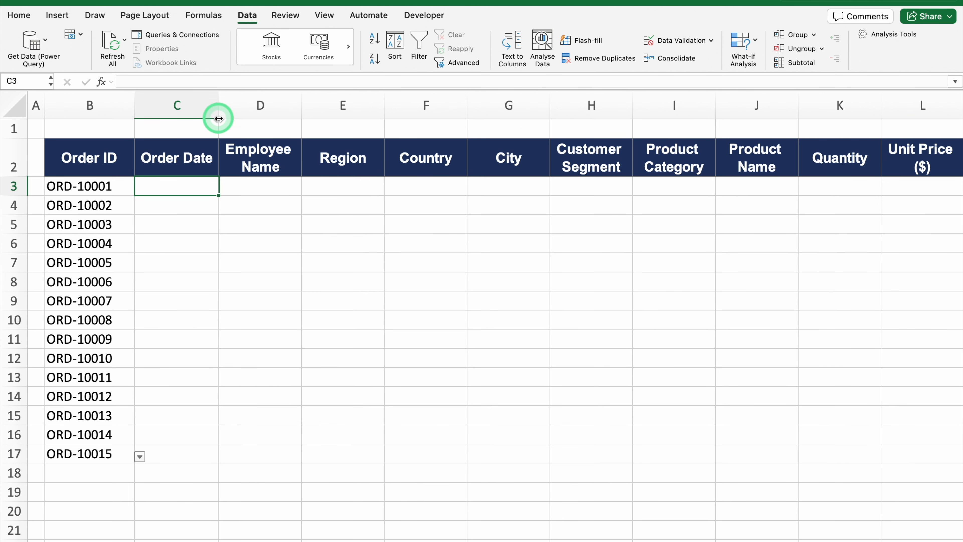
pyautogui.moveTo(217, 117); pyautogui.dragTo(470, 136)
pyautogui.moveTo(401, 91); pyautogui.dragTo(402, 193)
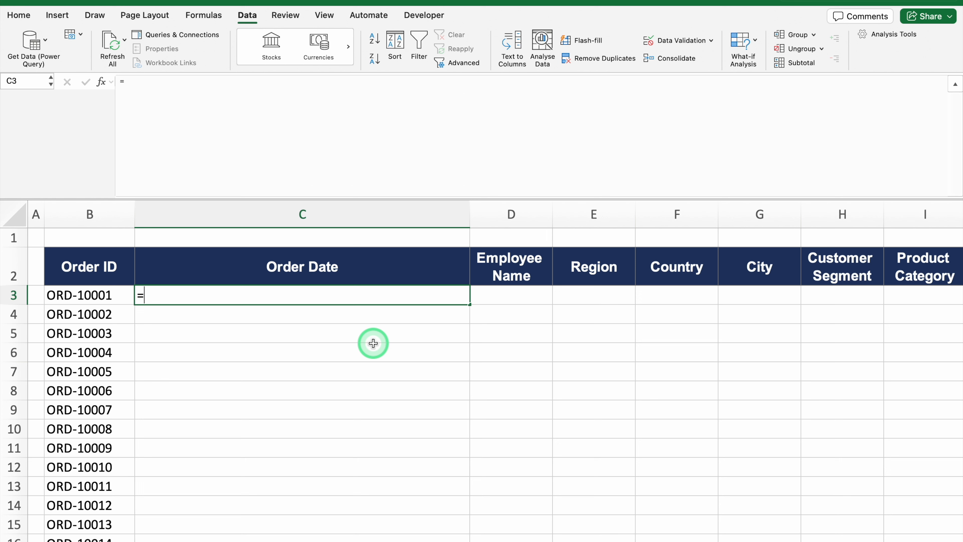
# Step: Begin a formula in C3 with VLOOKUP of $B3 and a nested CHOOSE whose index array is {1,2,3,…,19}
pyautogui.write('=VL')
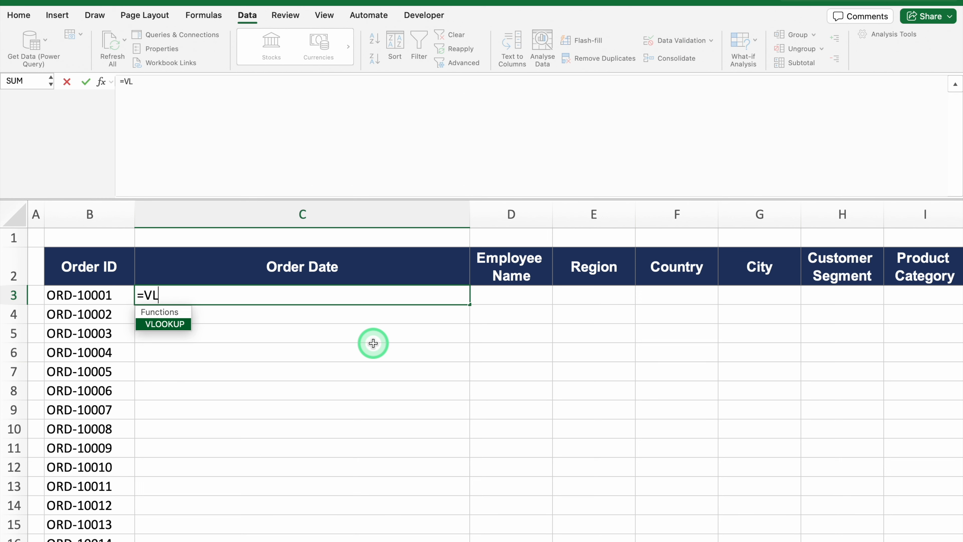
pyautogui.doubleClick(174, 326)
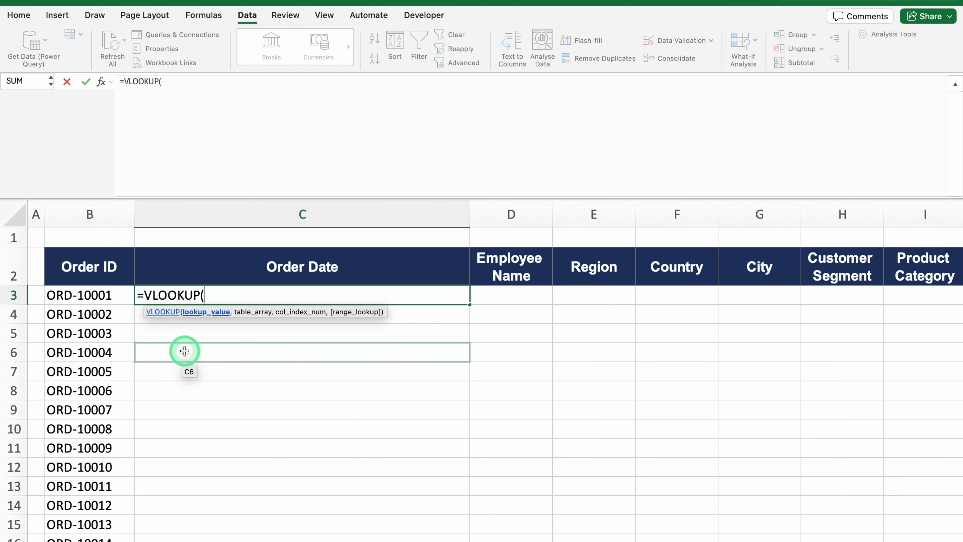
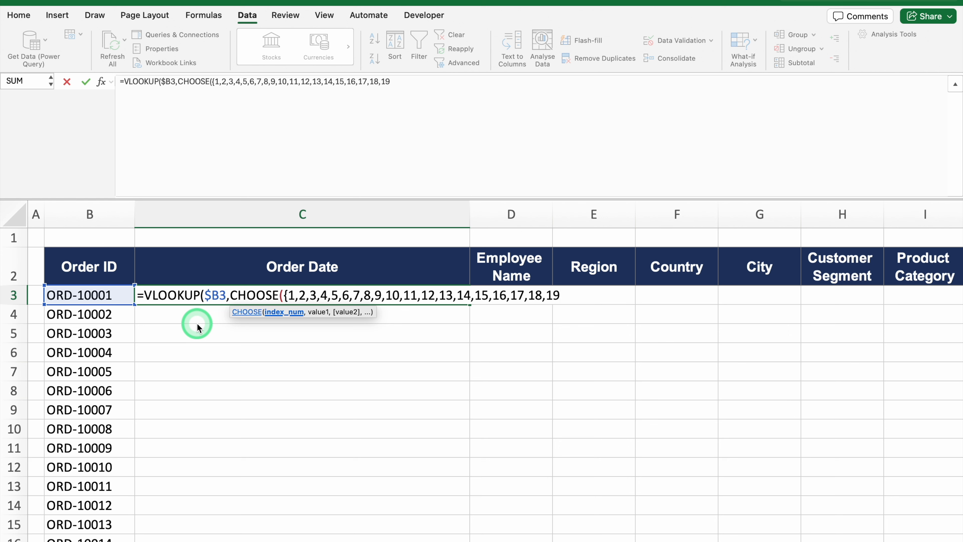
pyautogui.write(',')
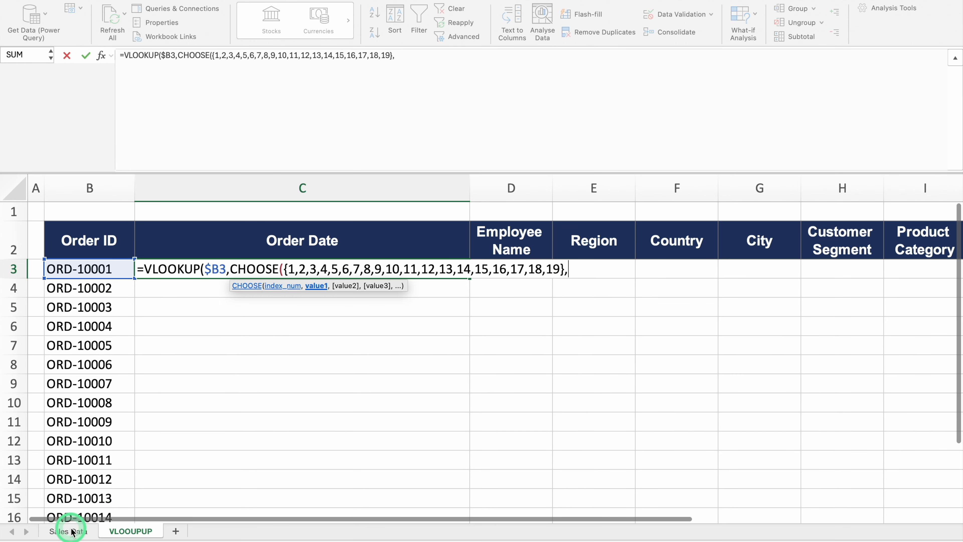
# Step: Add the Sales Data Order ID range $T$2:$T$252 as the first CHOOSE value, with absolute references
pyautogui.click(70, 531)
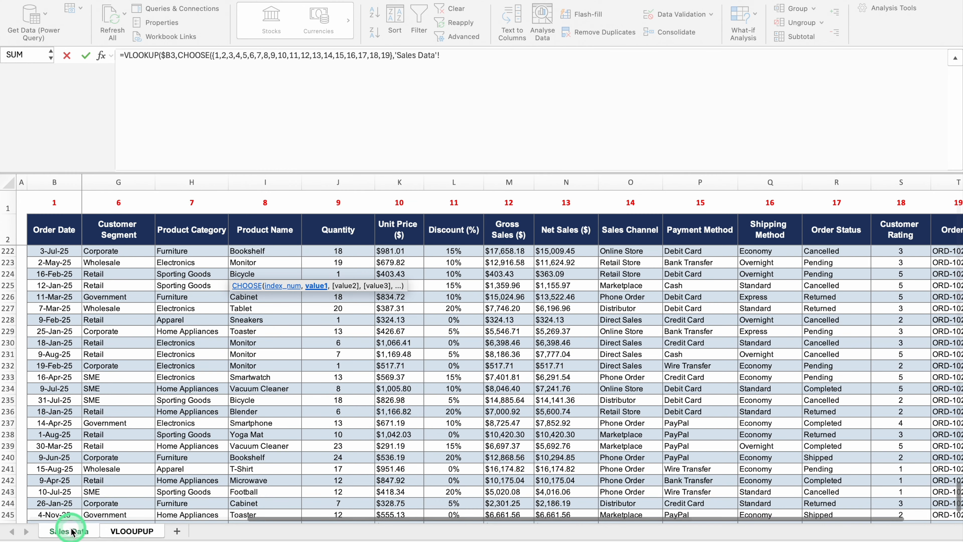
pyautogui.scroll(20, 575, 372)
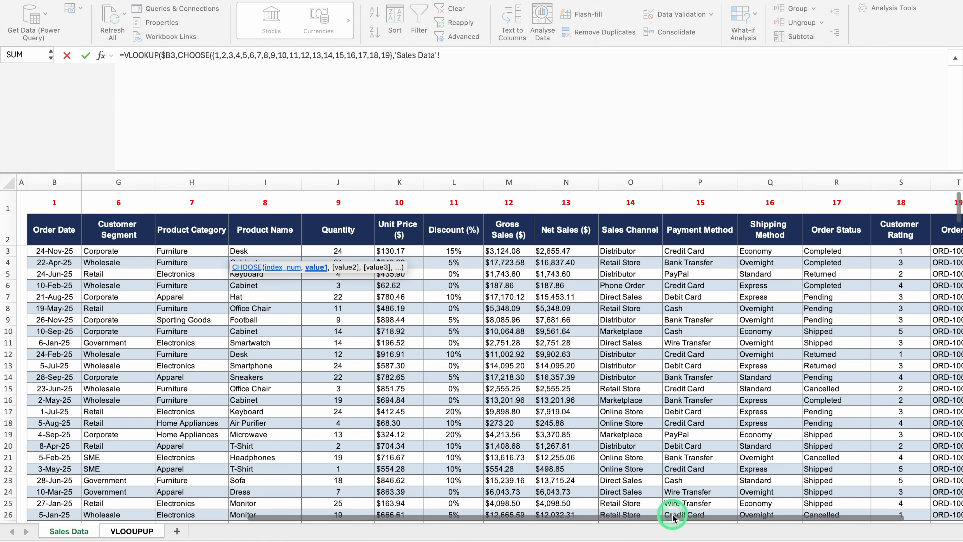
pyautogui.hscroll(2, 674, 519)
pyautogui.click(909, 225)
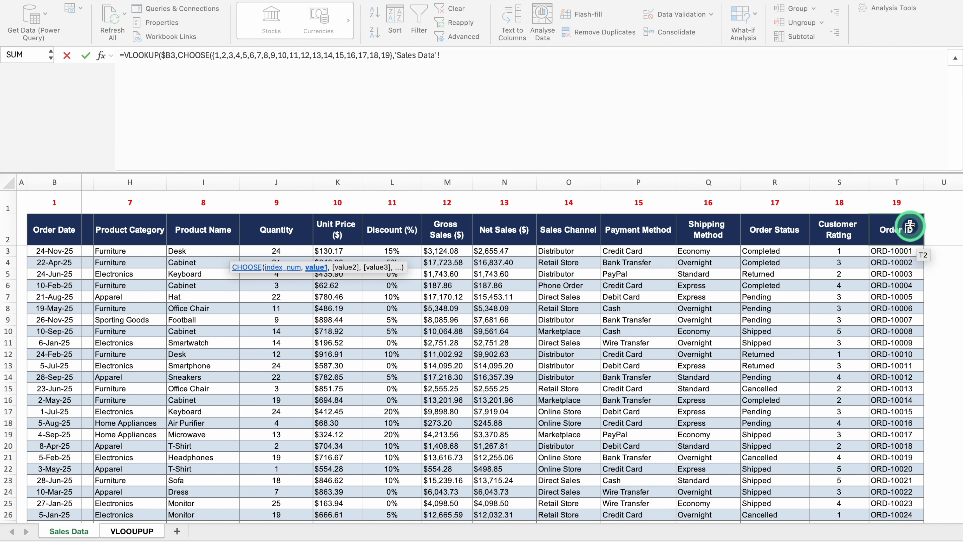
pyautogui.click(908, 227)
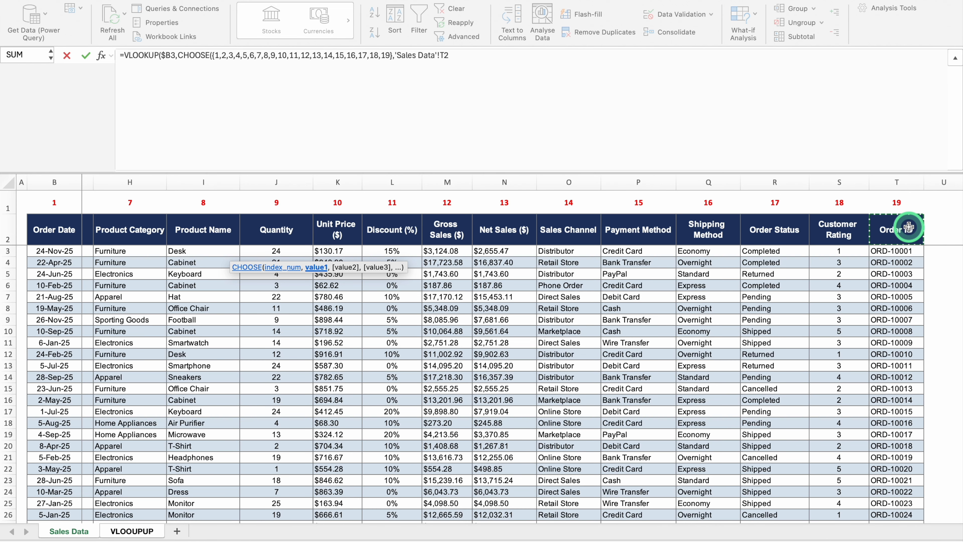
pyautogui.hotkey('ctrl', 'shift', 'Down')
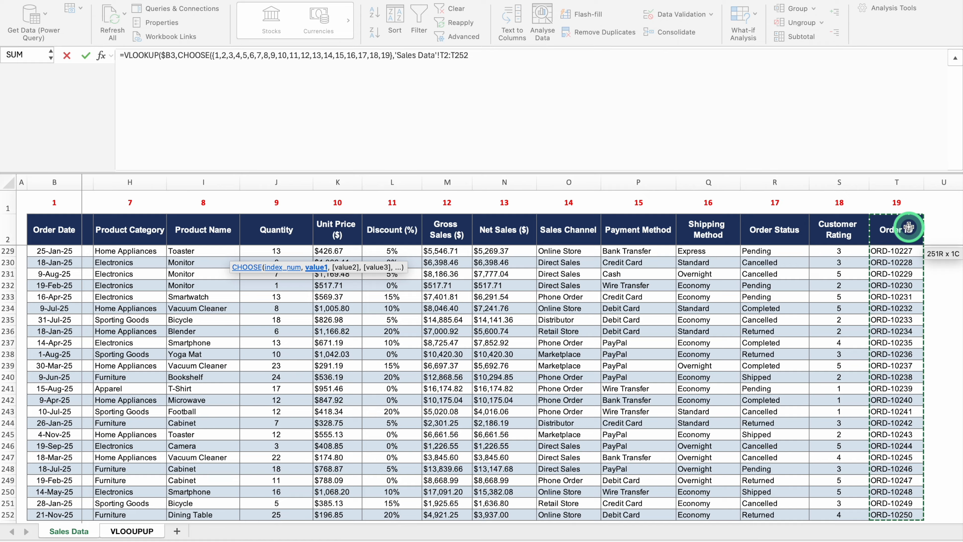
pyautogui.press('F4')
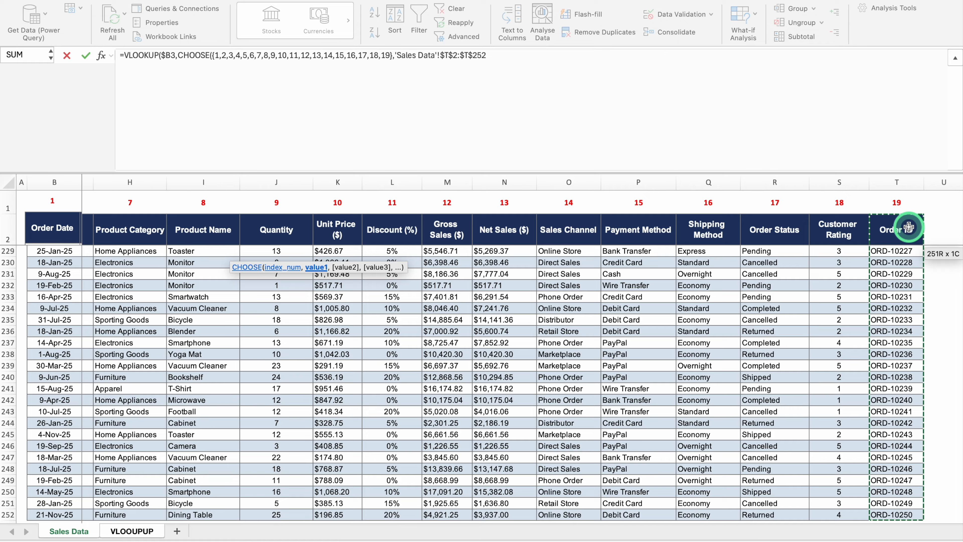
pyautogui.write(',')
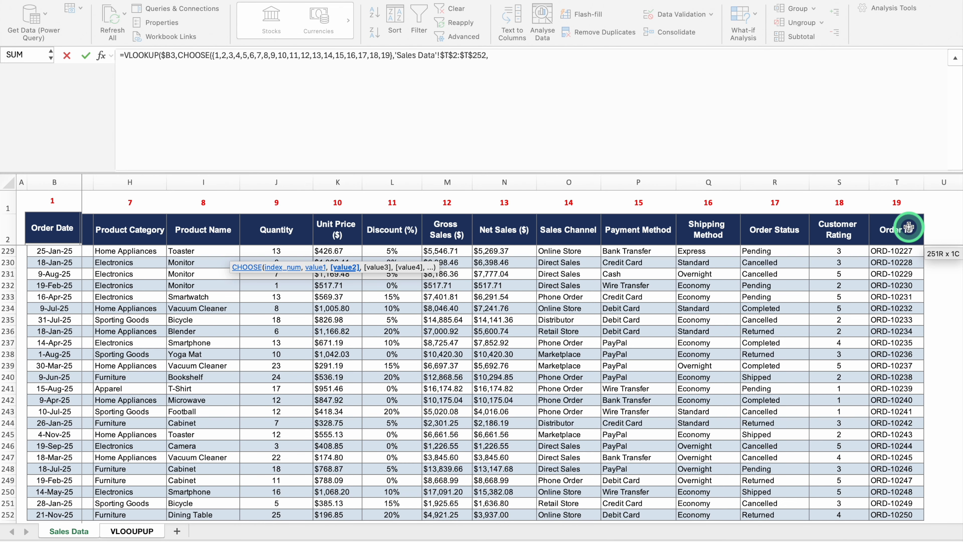
# Step: Add the Sales Data Order Date range $B$2:$B$252 as the second CHOOSE value, with absolute references
pyautogui.hscroll(-1, 689, 520)
pyautogui.moveTo(689, 520); pyautogui.dragTo(343, 520)
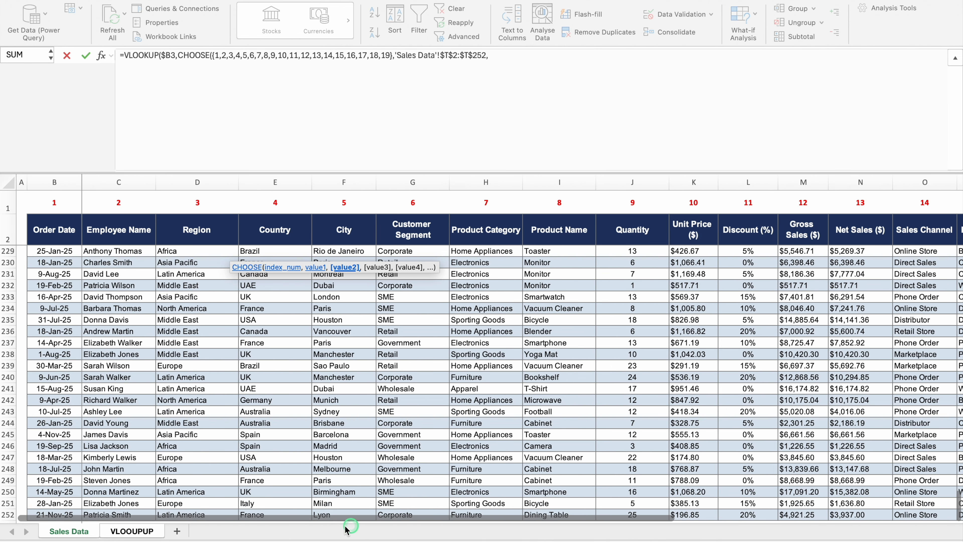
pyautogui.click(55, 230)
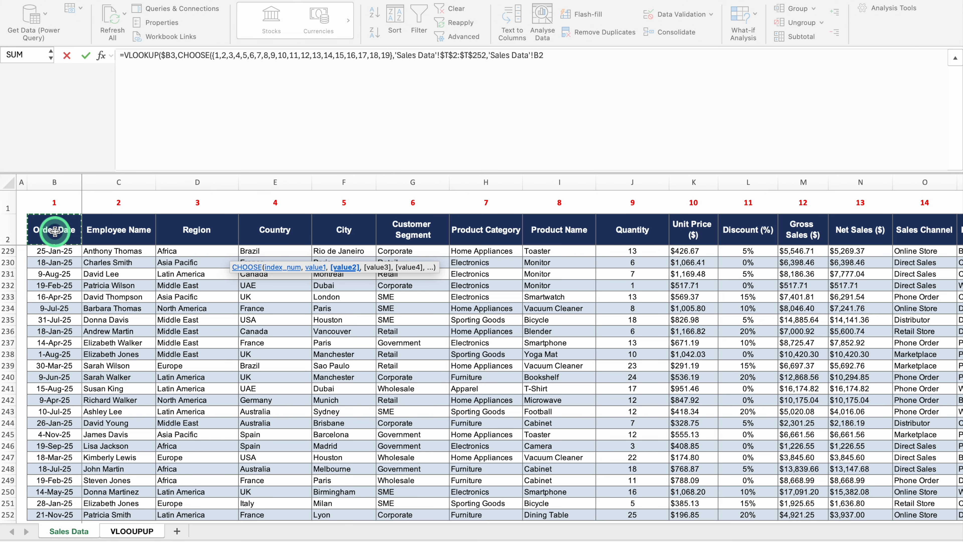
pyautogui.hotkey('ctrl', 'shift', 'Down')
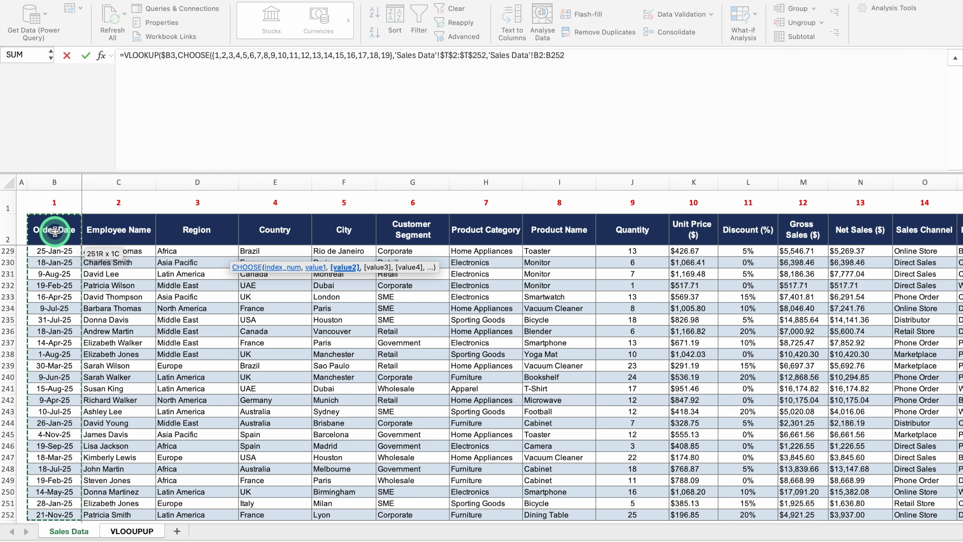
pyautogui.press('F4')
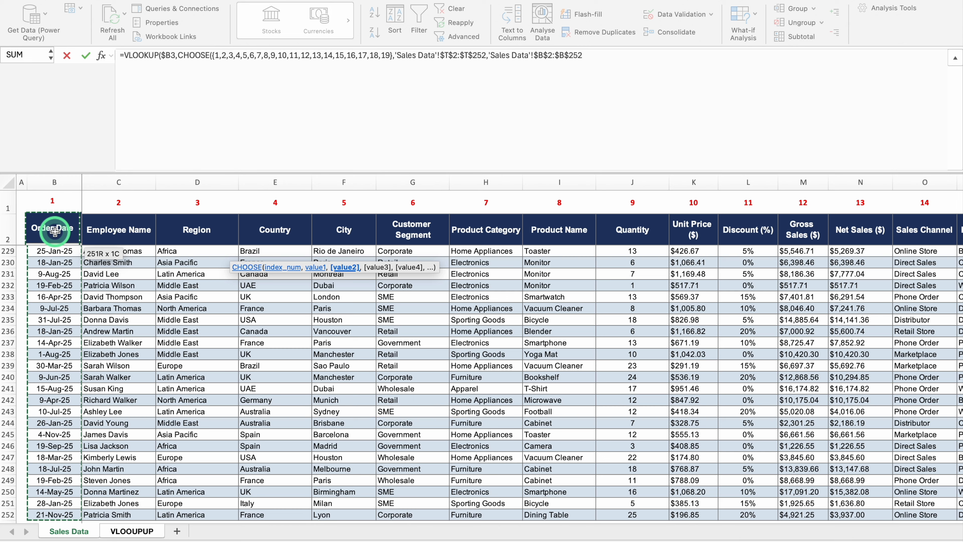
pyautogui.write(',')
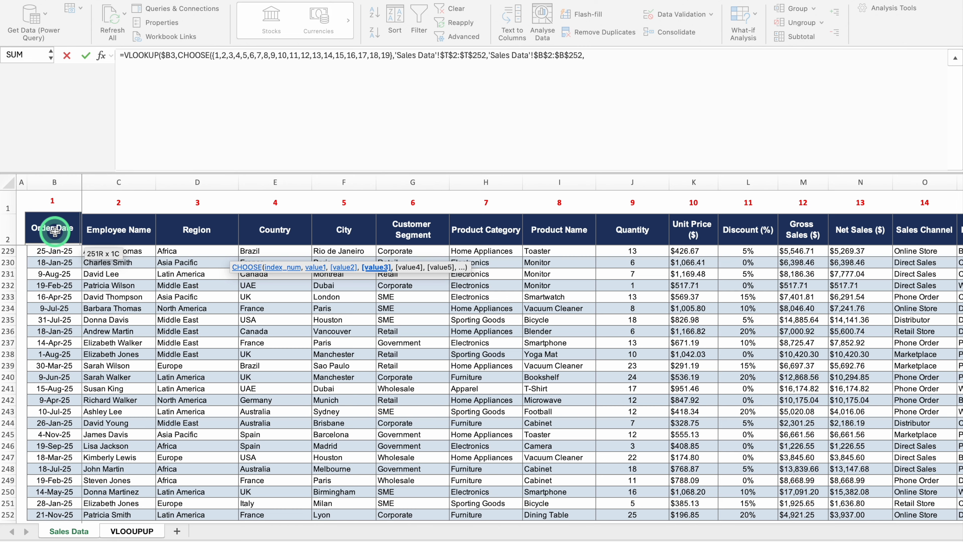
# Step: Add the Employee Name range $C$2:$C$252 as the third CHOOSE value, with absolute references
pyautogui.click(105, 238)
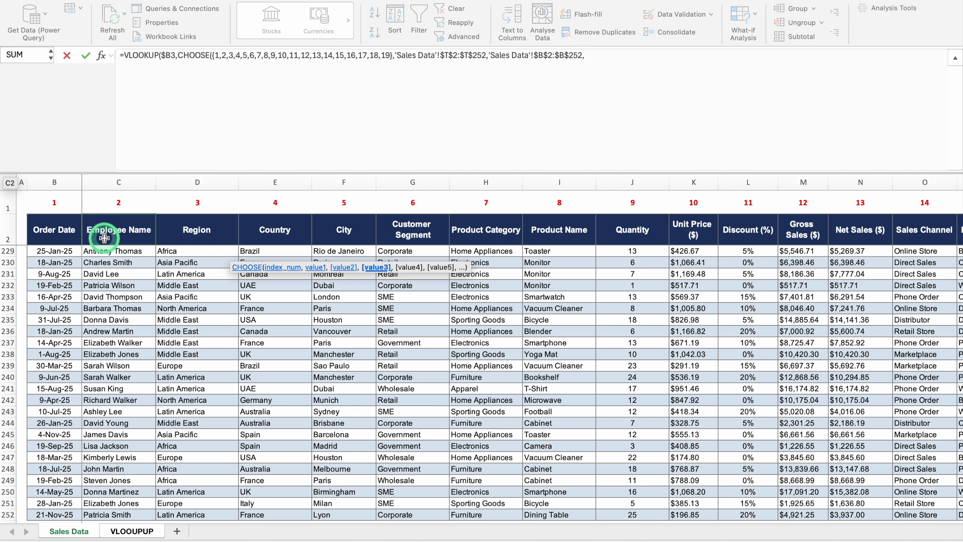
pyautogui.click(59, 240)
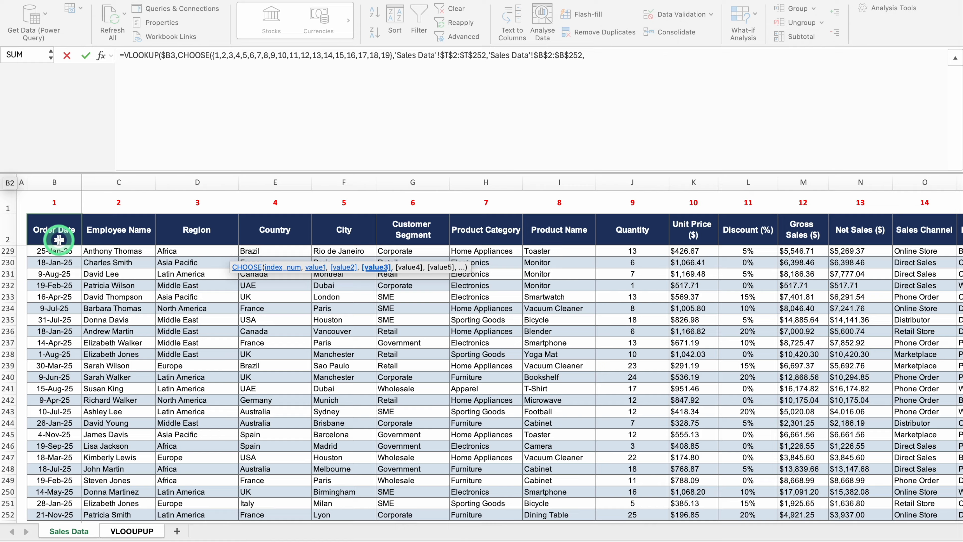
pyautogui.click(124, 225)
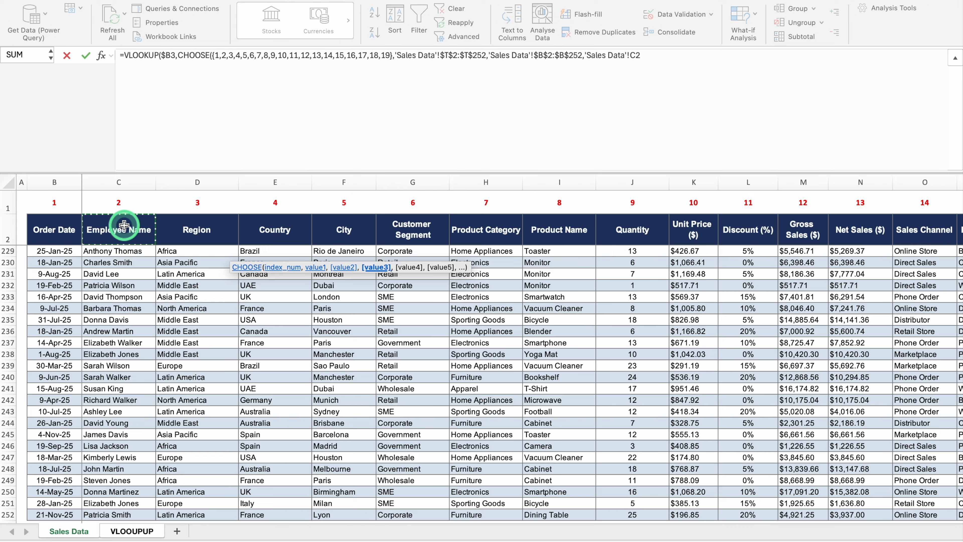
pyautogui.hotkey('ctrl', 'shift', 'Down')
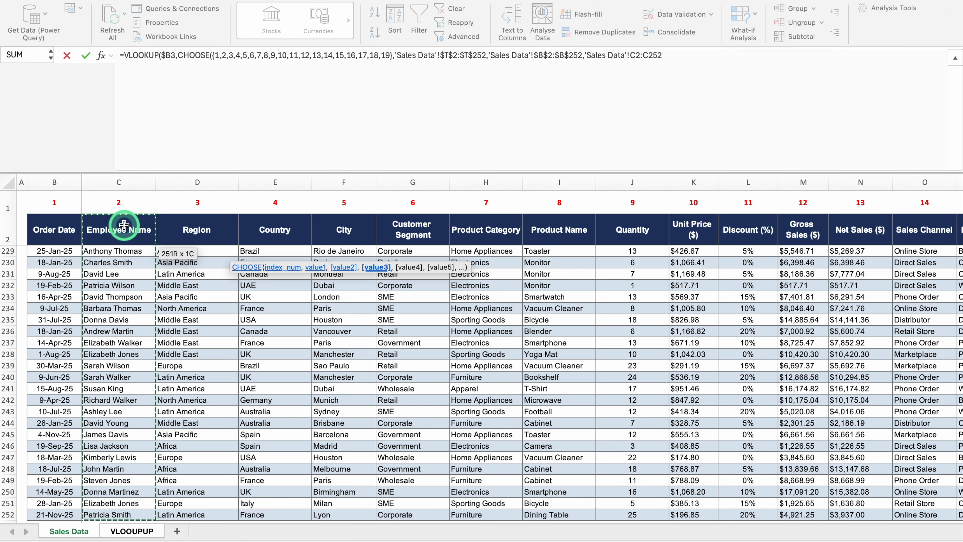
pyautogui.press('F4')
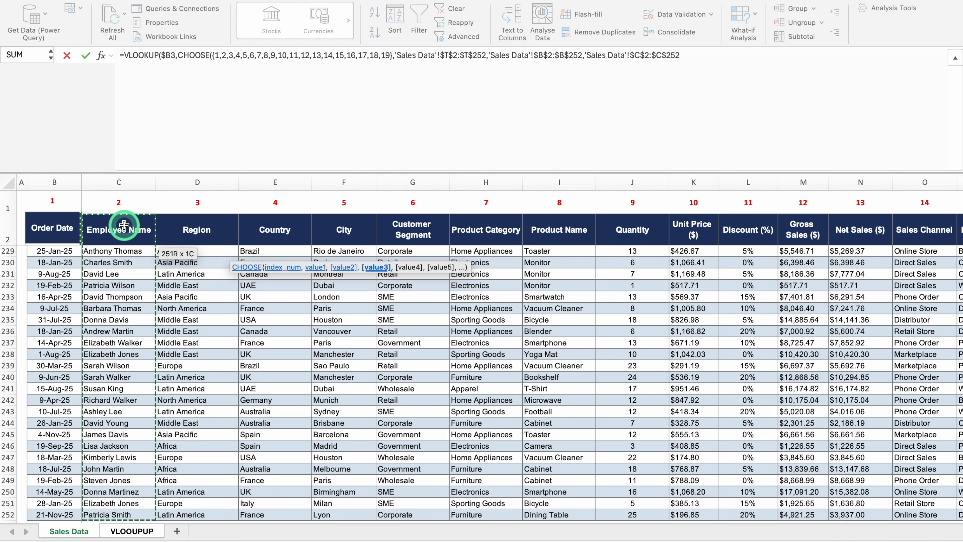
pyautogui.write(',')
# Step: Add the remaining columns from Region (D) through Customer Rating (S), rows 2 to 252, as separate absolute CHOOSE values
pyautogui.click(191, 228)
pyautogui.press('super+shift+Down')
pyautogui.press('F4')
pyautogui.write(',')
pyautogui.click(404, 224)
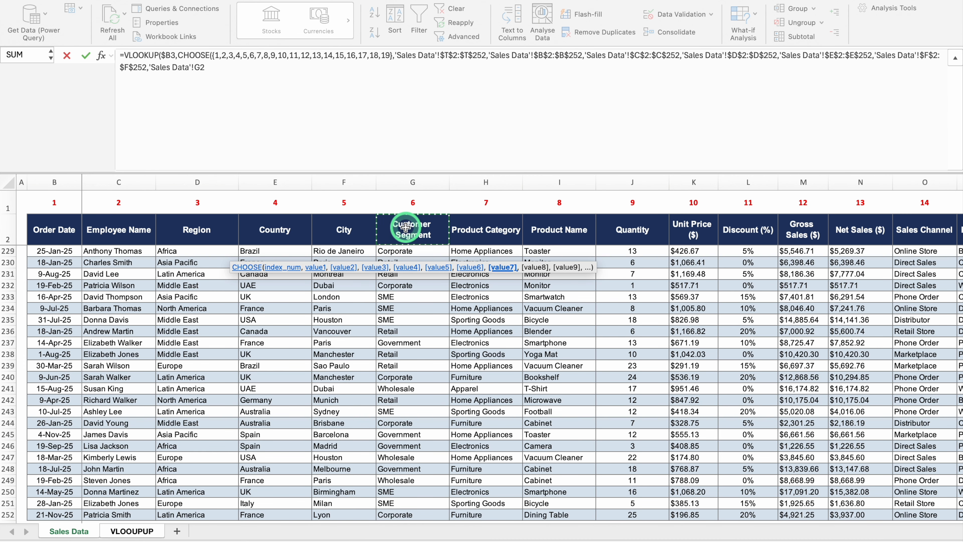
pyautogui.click(805, 225)
pyautogui.hscroll(9, 806, 226)
pyautogui.click(854, 223)
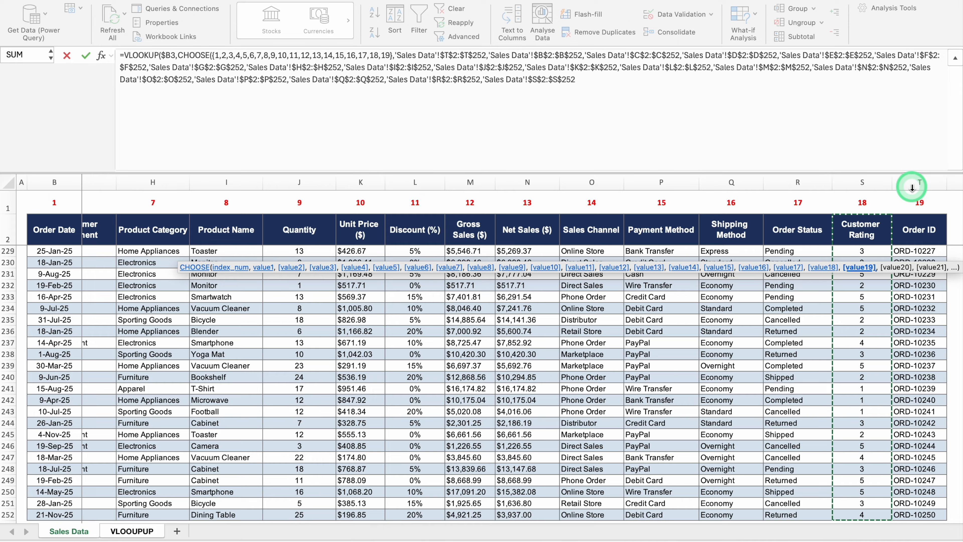
# Step: Close CHOOSE and complete the VLOOKUP in C3 with column index 2 and exact match 0
pyautogui.write(')')
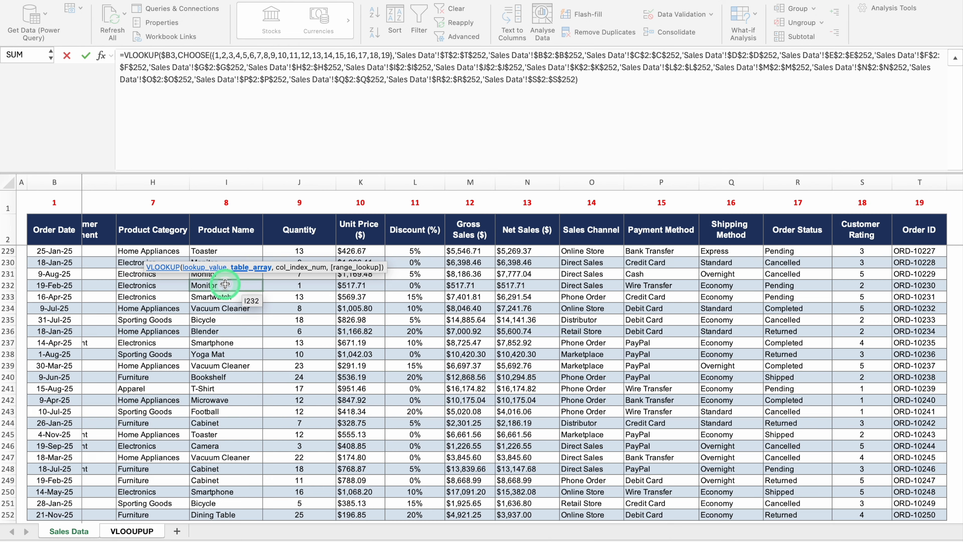
pyautogui.write(',')
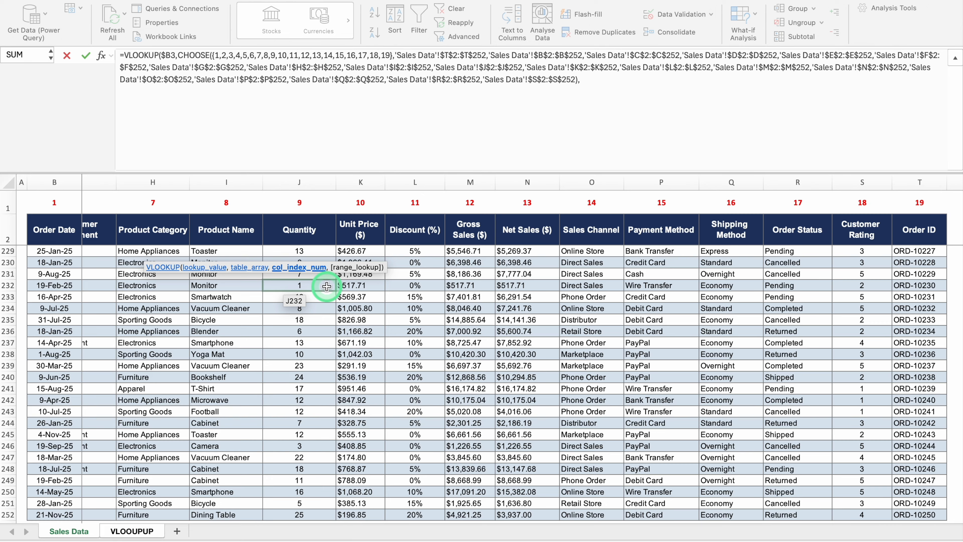
pyautogui.write('2')
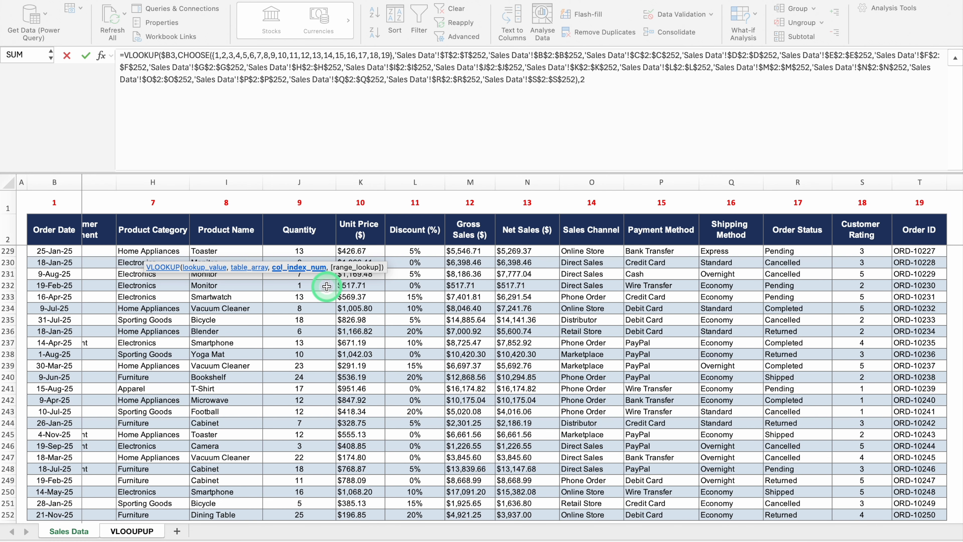
pyautogui.write(',')
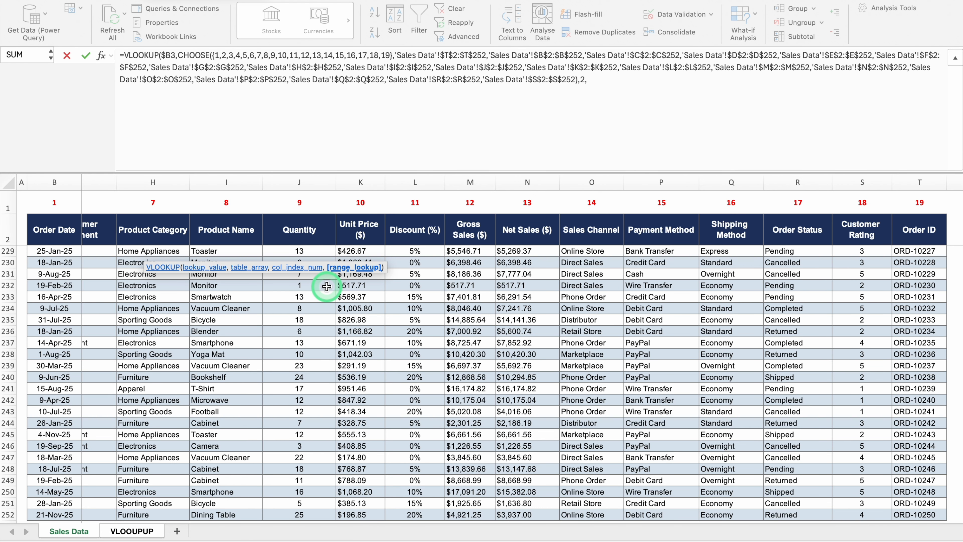
pyautogui.write('0)')
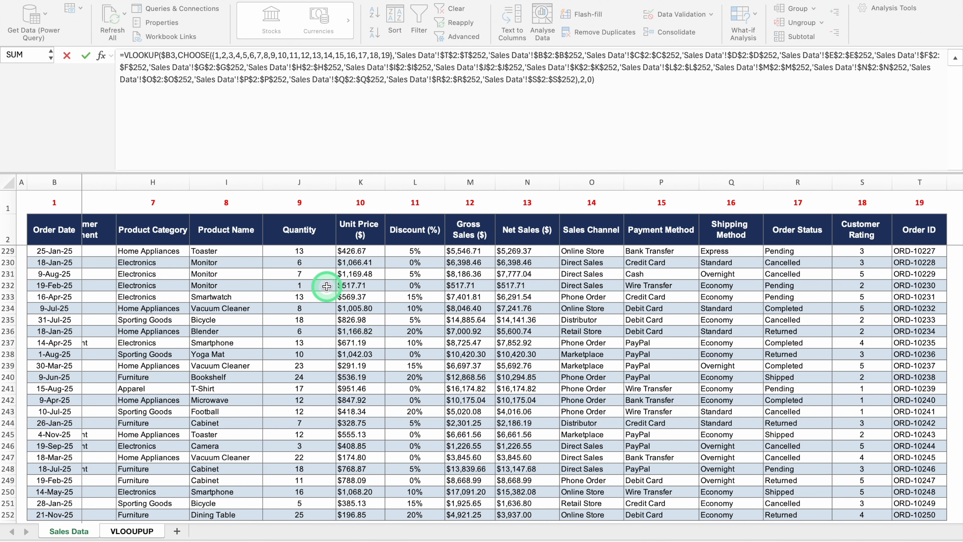
pyautogui.press('Return')
pyautogui.press('Up')
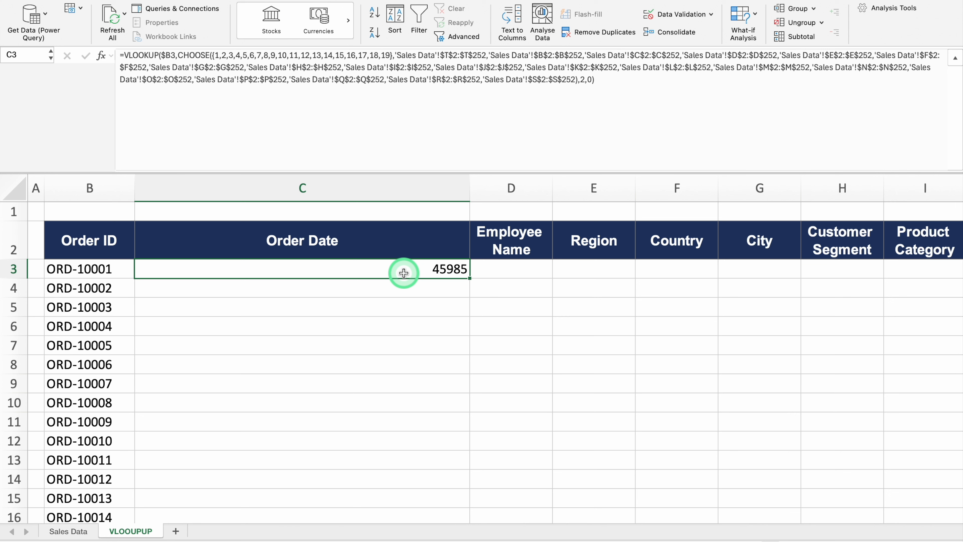
# Step: Edit the formula in C3, replacing VLOOKUP's column index 2 with the start of a nested MATCH function
pyautogui.doubleClick(340, 268)
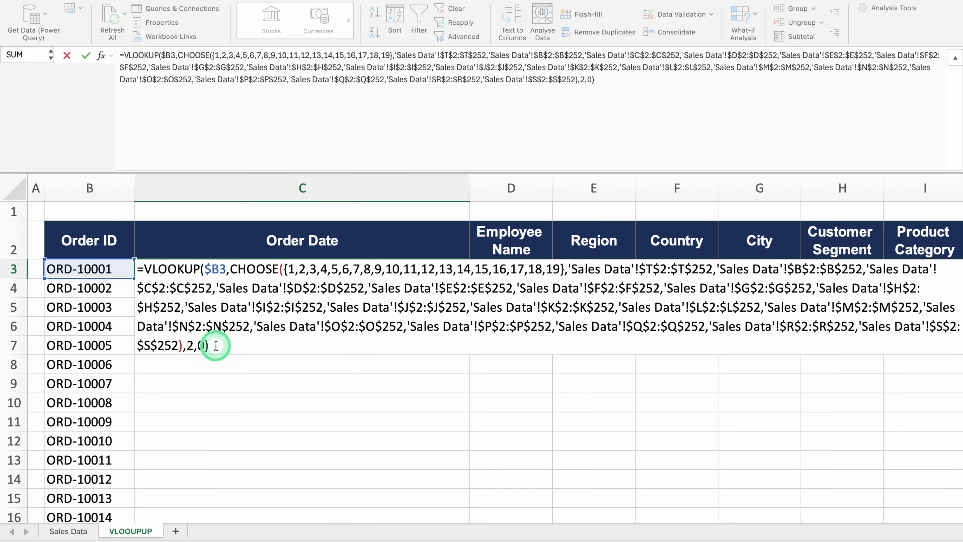
pyautogui.press('Right')
pyautogui.press('Right')
pyautogui.press('Right')
pyautogui.press('Right')
pyautogui.press('Right')
pyautogui.press('Right')
pyautogui.press('Right')
pyautogui.press('Right')
pyautogui.press('Right')
pyautogui.press('Right')
pyautogui.press('Right')
pyautogui.press('Right')
pyautogui.press('Right')
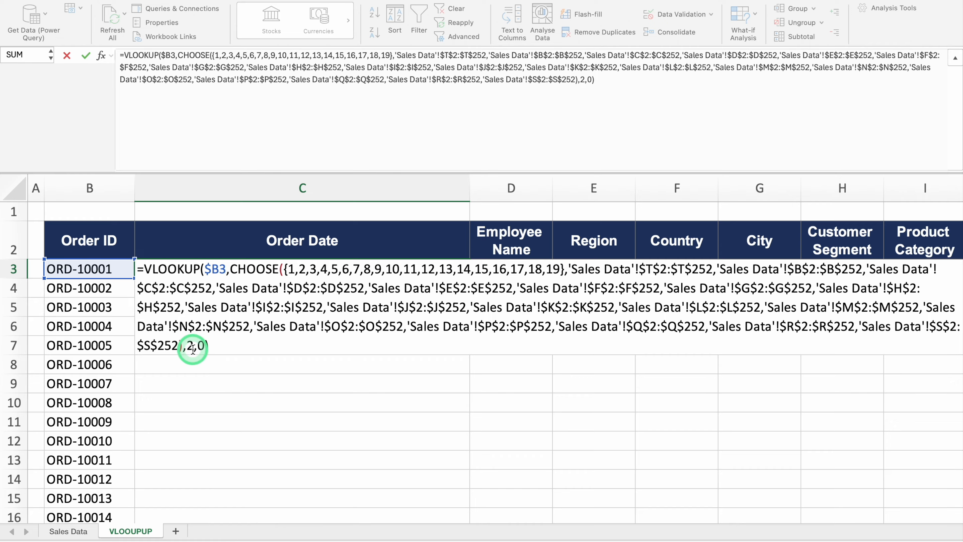
pyautogui.click(193, 349)
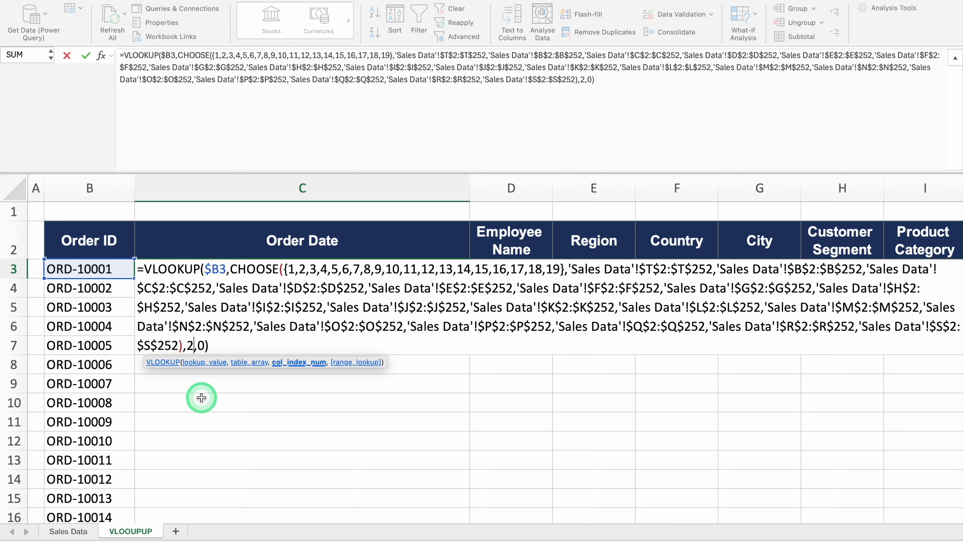
pyautogui.press('BackSpace')
pyautogui.moveTo(258, 363); pyautogui.dragTo(272, 163)
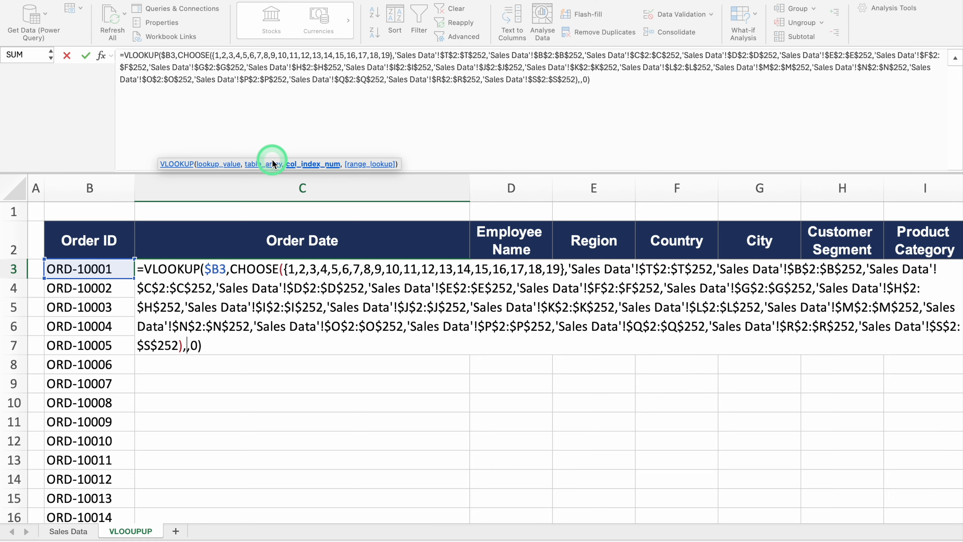
pyautogui.write('MATCH(')
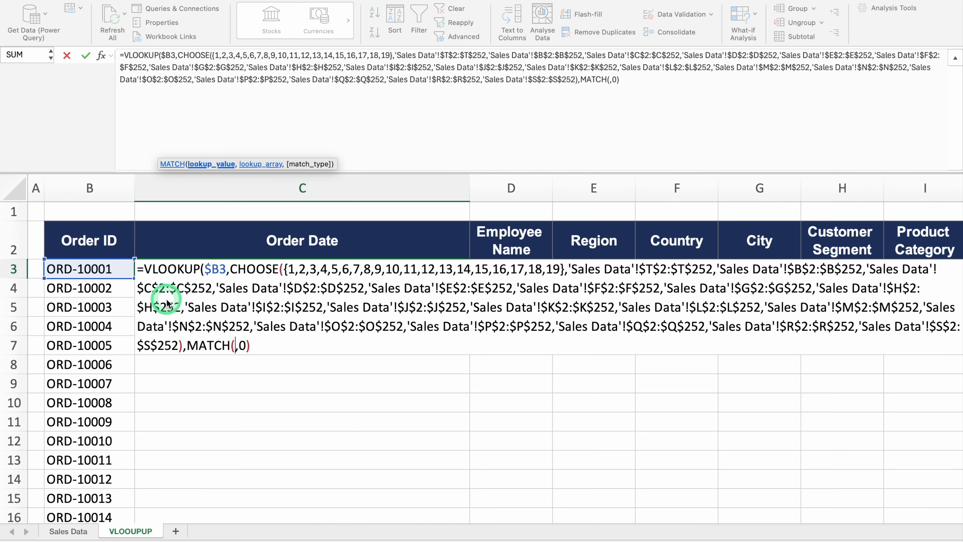
# Step: Set MATCH's lookup value to the Order Date header cell with its row locked, C$2
pyautogui.click(218, 180)
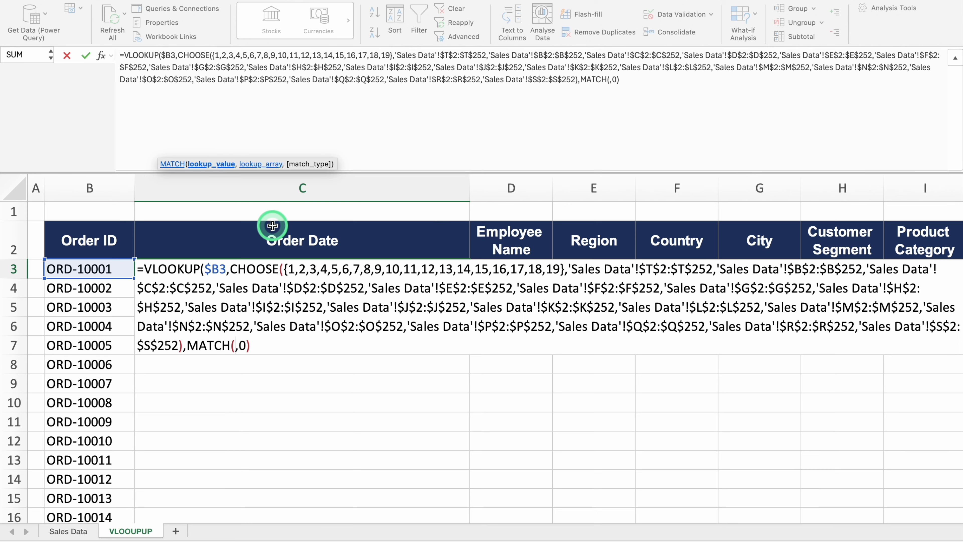
pyautogui.click(273, 234)
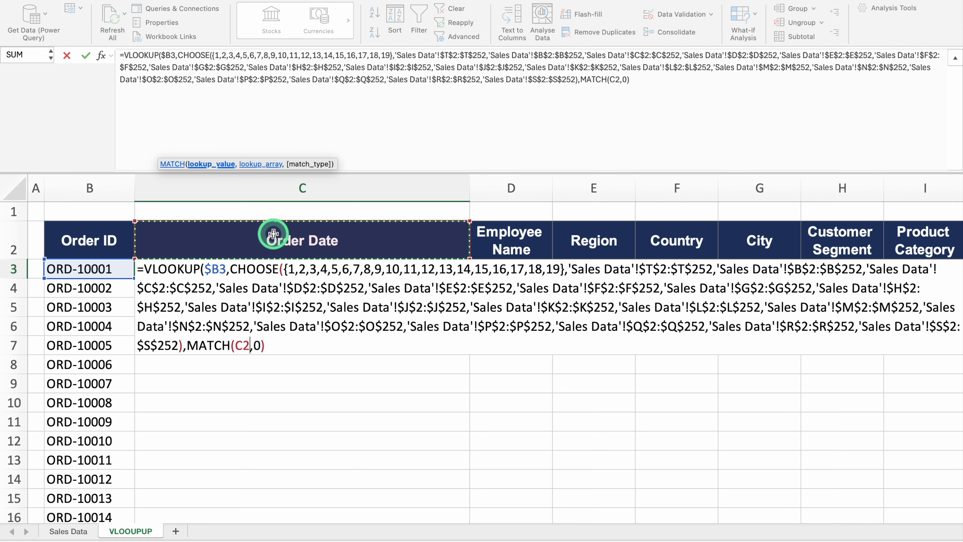
pyautogui.press('F4')
pyautogui.press('F4')
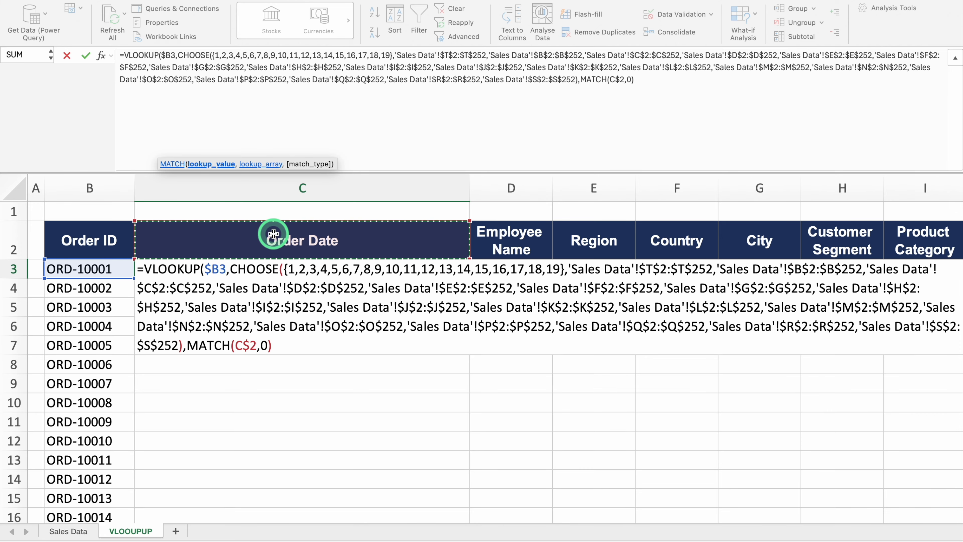
pyautogui.write(',')
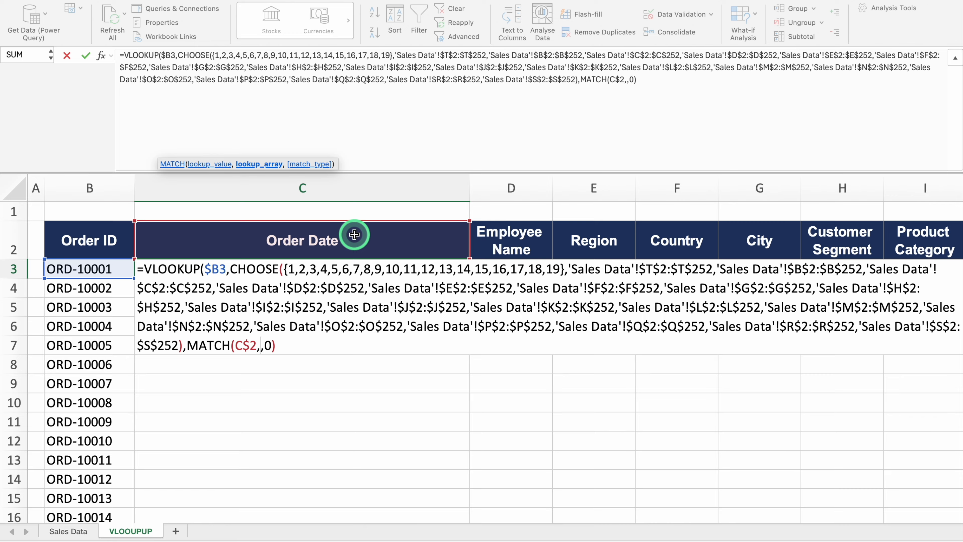
# Step: Set MATCH's lookup array to the Sales Data header row as the absolute range $B$2:$T$2
pyautogui.click(72, 532)
pyautogui.click(52, 232)
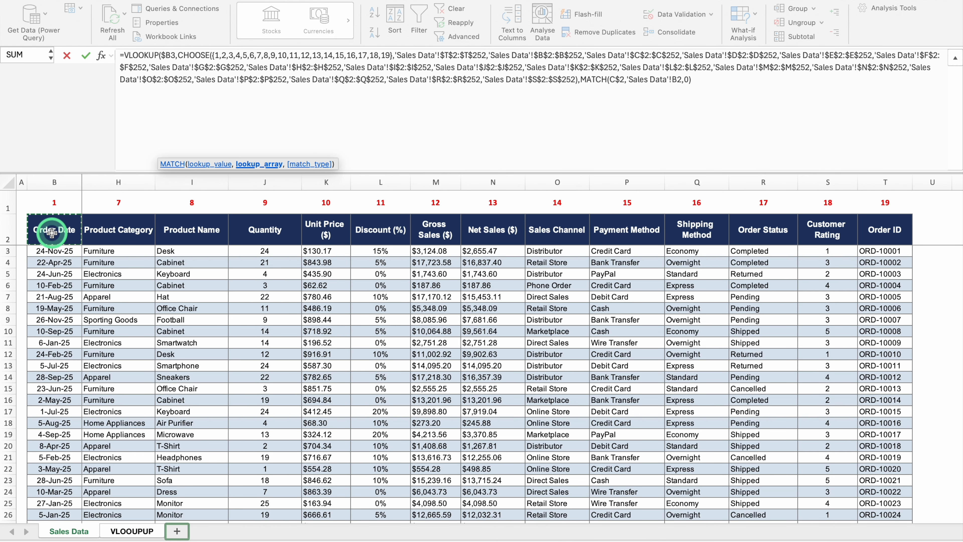
pyautogui.hotkey('ctrl', 'shift', 'Right')
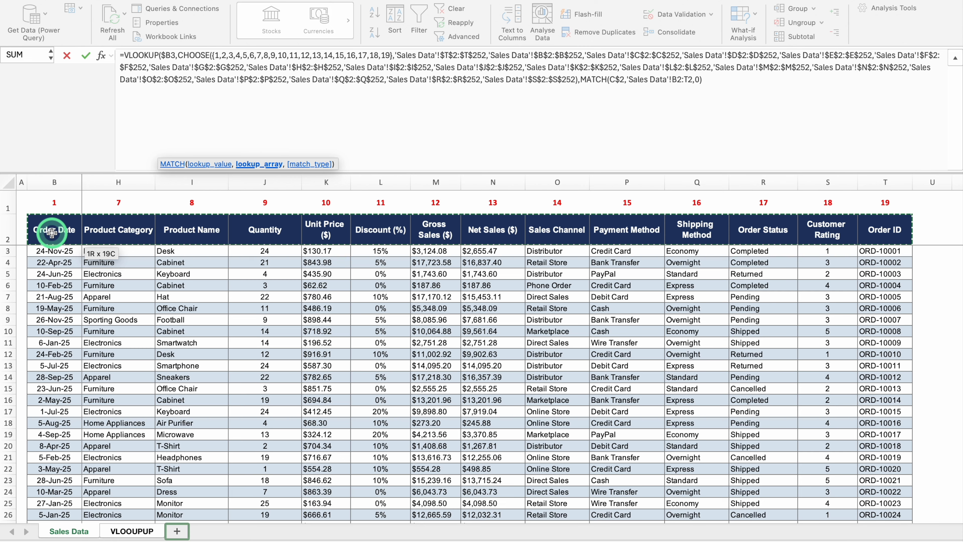
pyautogui.press('F4')
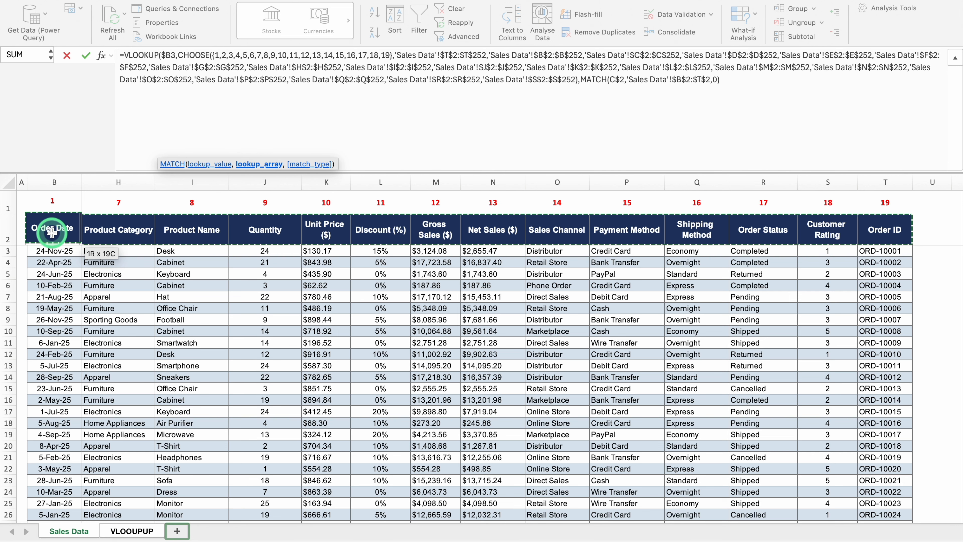
# Step: Set MATCH's match type to 0 (exact match), close the function and enter the formula in C3
pyautogui.write(',')
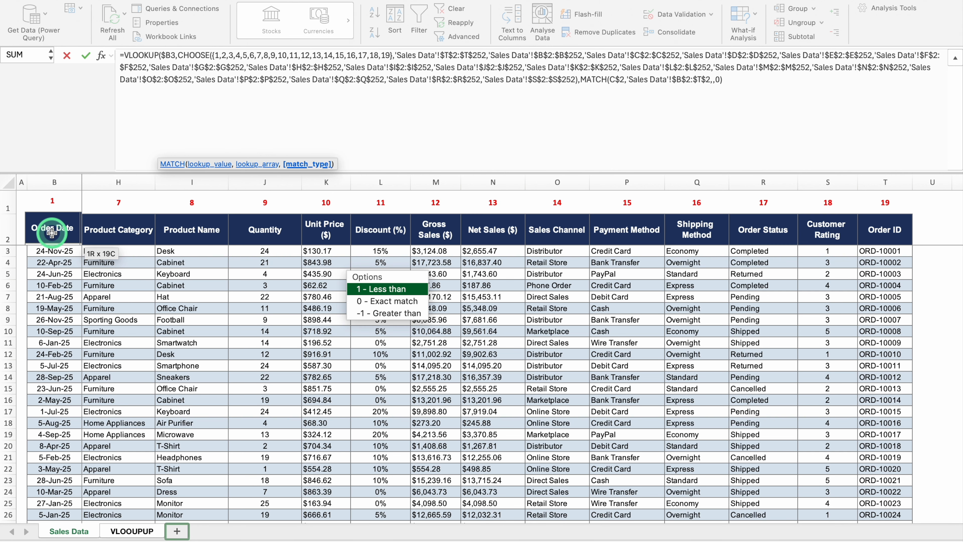
pyautogui.doubleClick(398, 303)
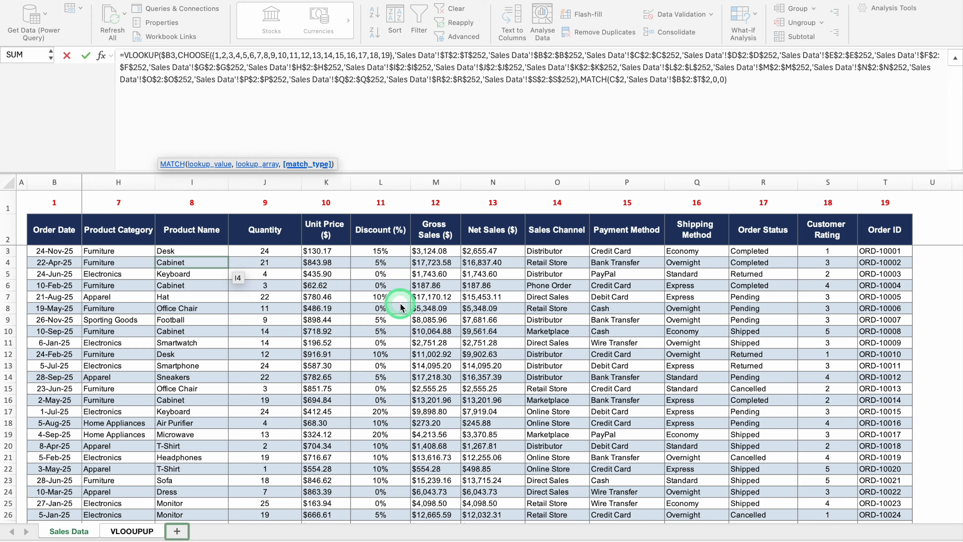
pyautogui.write(')')
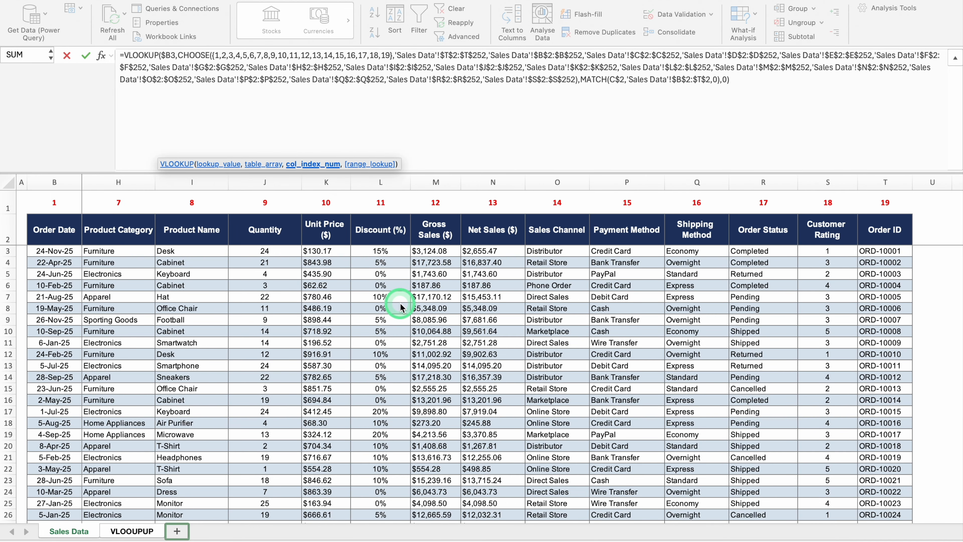
pyautogui.press('Return')
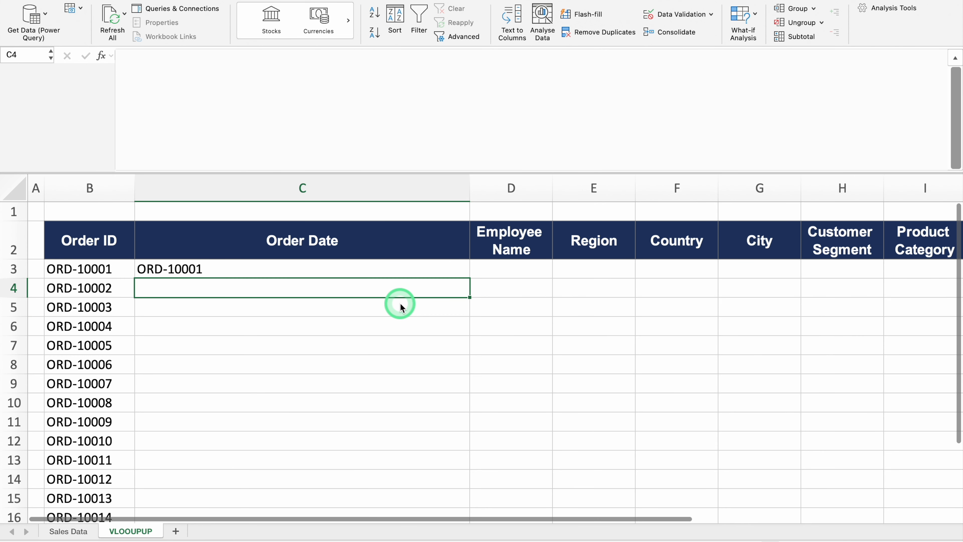
# Step: Edit the formula in C3 to add +1 after the MATCH function
pyautogui.click(397, 270)
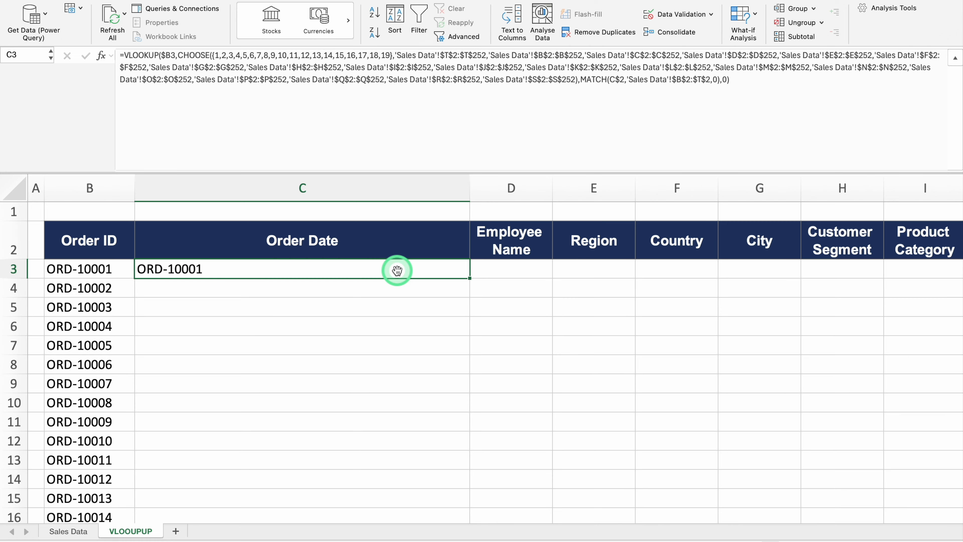
pyautogui.doubleClick(375, 270)
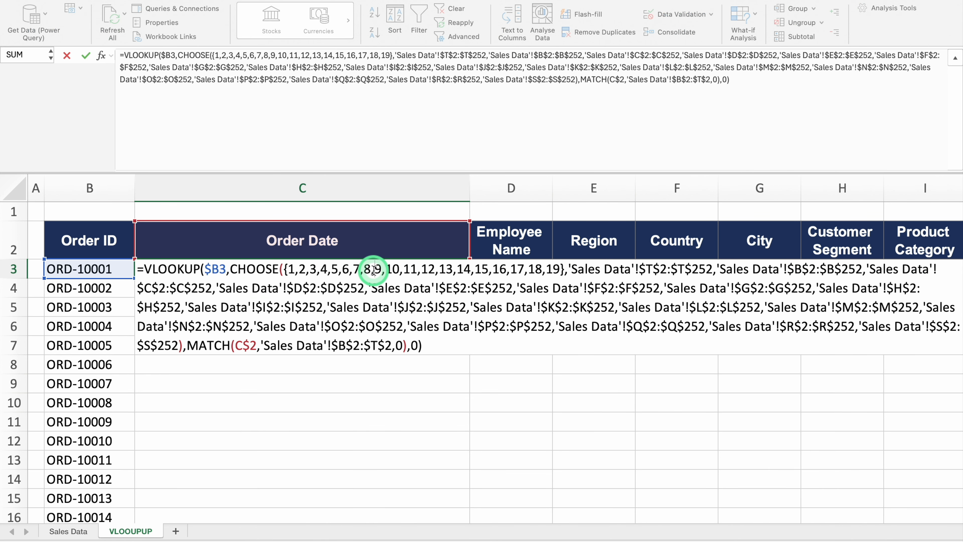
pyautogui.click(407, 346)
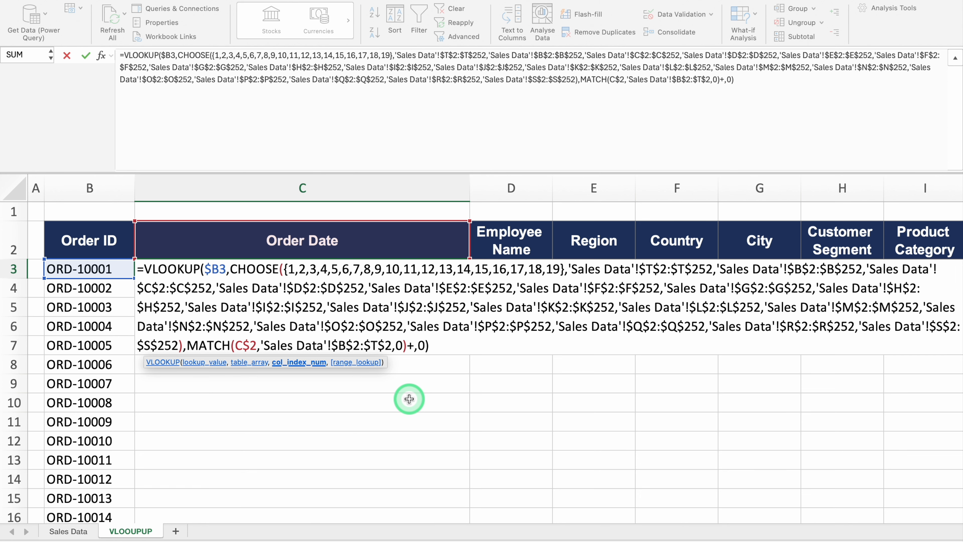
pyautogui.press('Return')
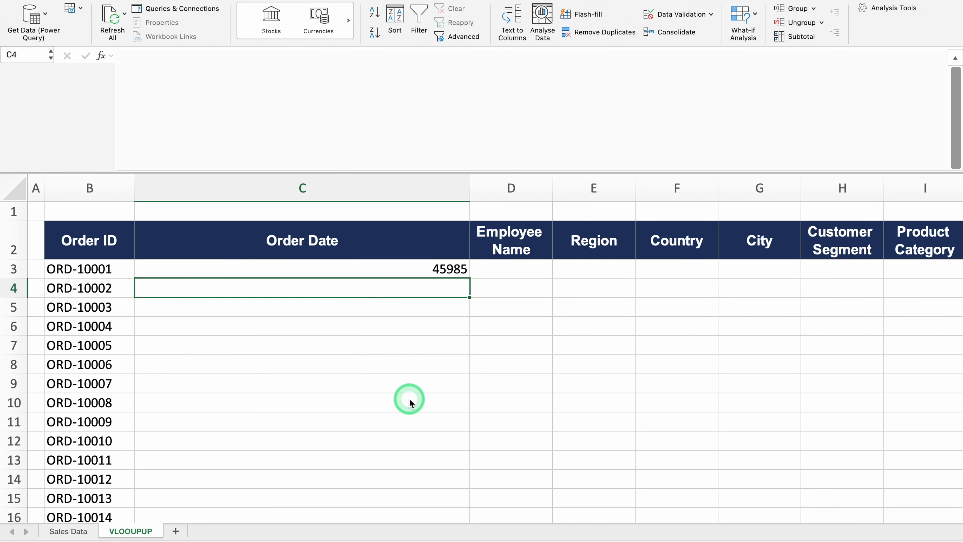
# Step: Centre the contents of cell C3 horizontally
pyautogui.click(376, 269)
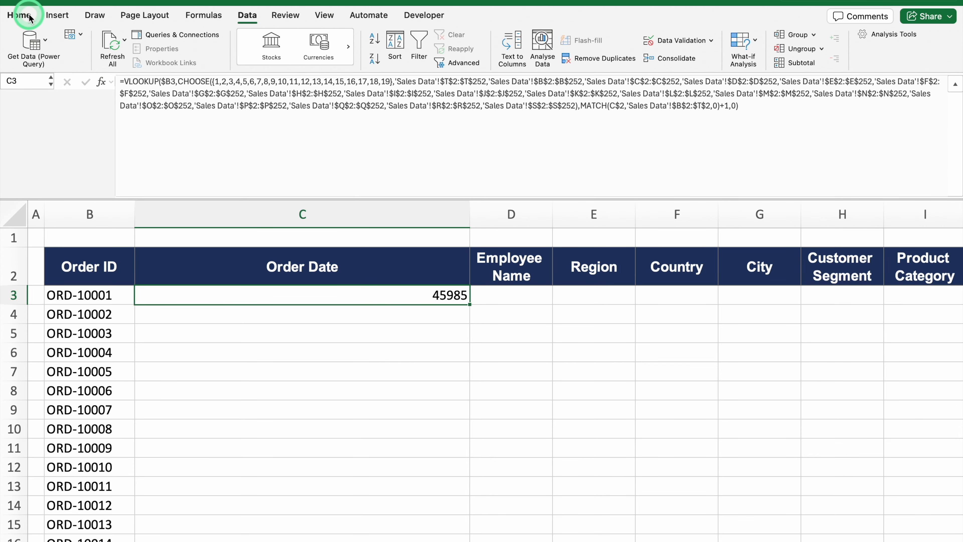
pyautogui.click(29, 17)
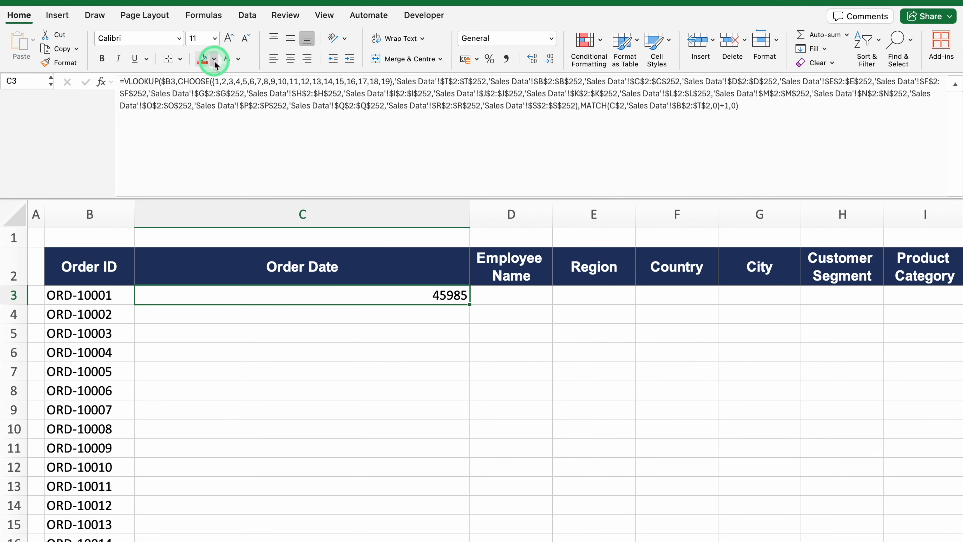
pyautogui.click(290, 58)
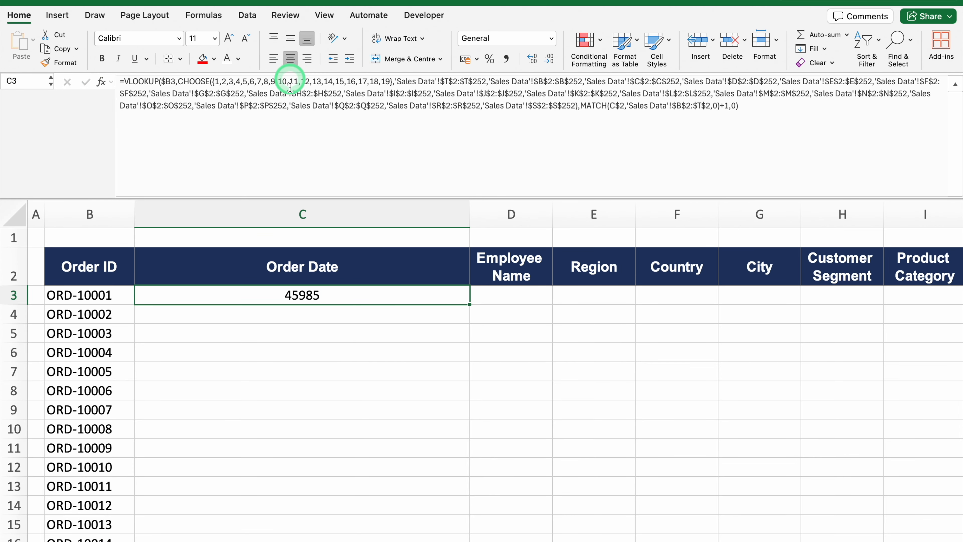
# Step: Format column C as a Date of type 14-Mar-12 and narrow the column
pyautogui.click(285, 210)
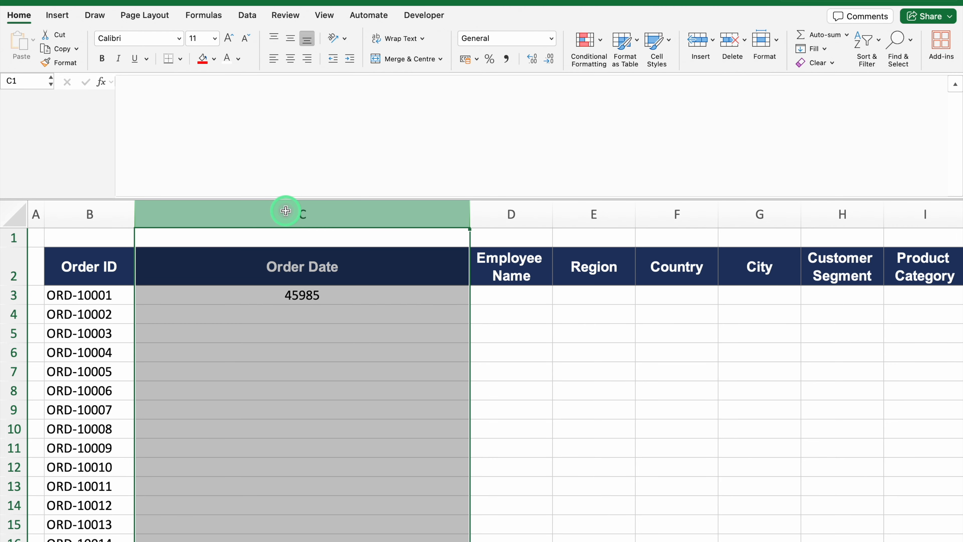
pyautogui.press('super+1')
pyautogui.click(335, 150)
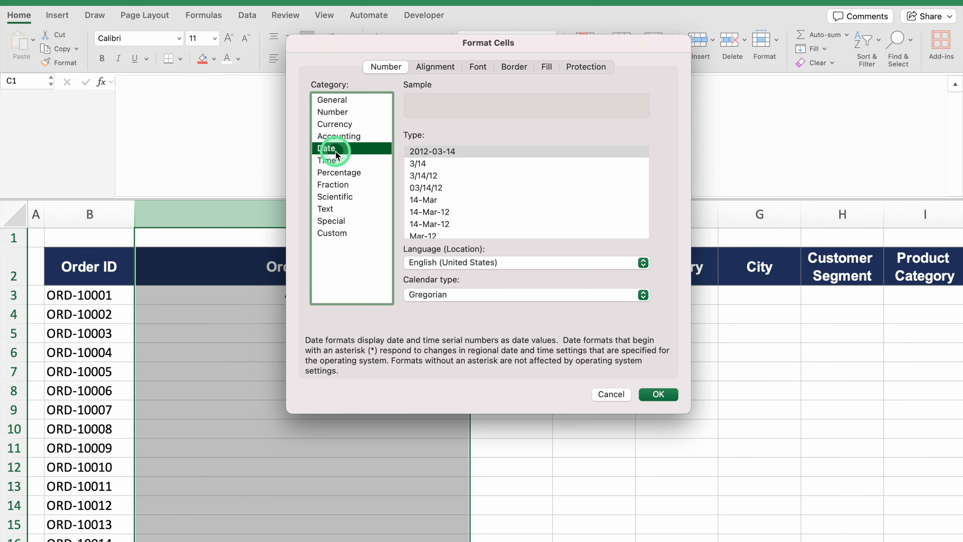
pyautogui.click(452, 215)
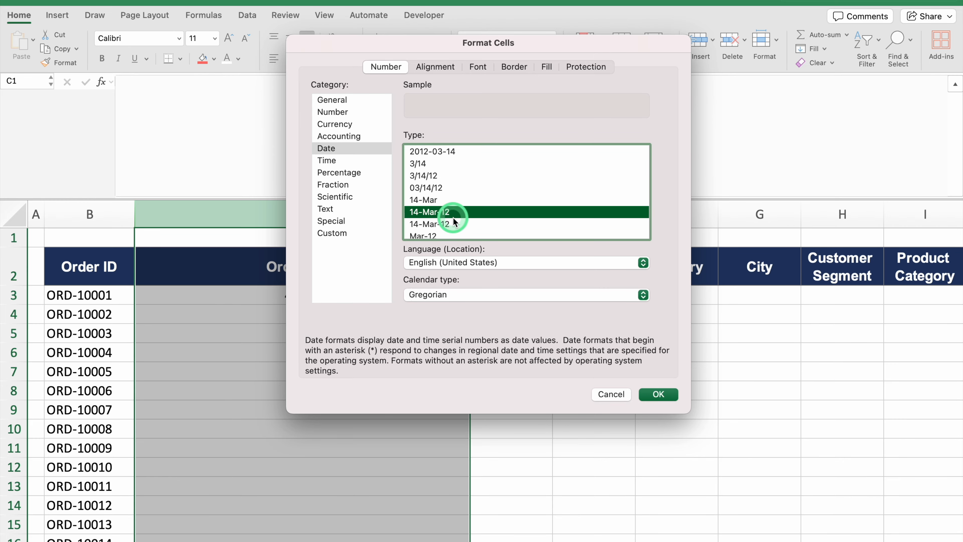
pyautogui.click(658, 394)
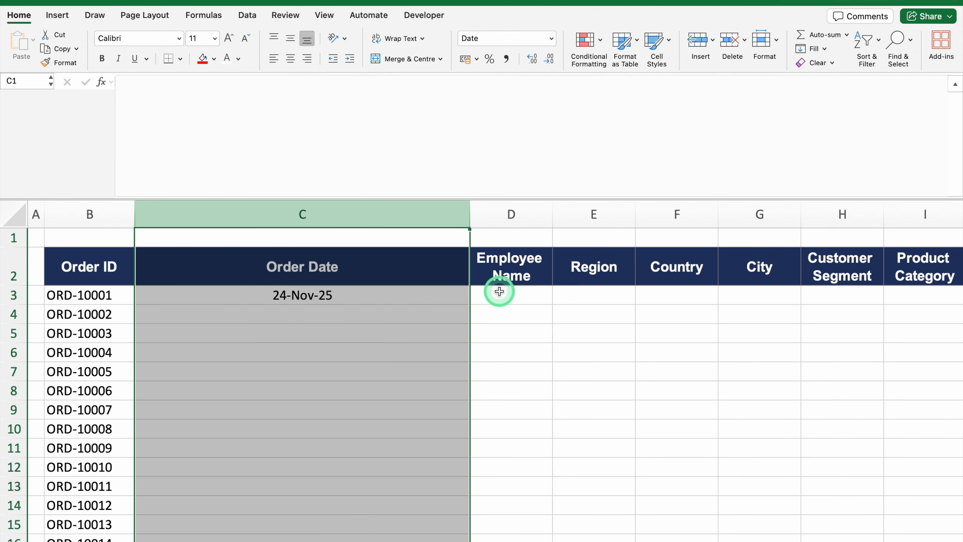
pyautogui.click(368, 269)
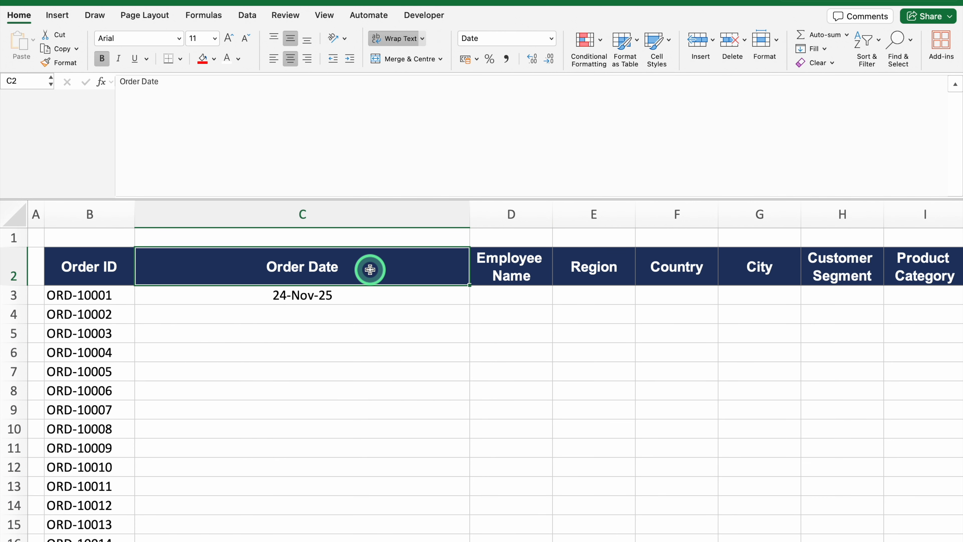
pyautogui.moveTo(469, 213); pyautogui.dragTo(274, 229)
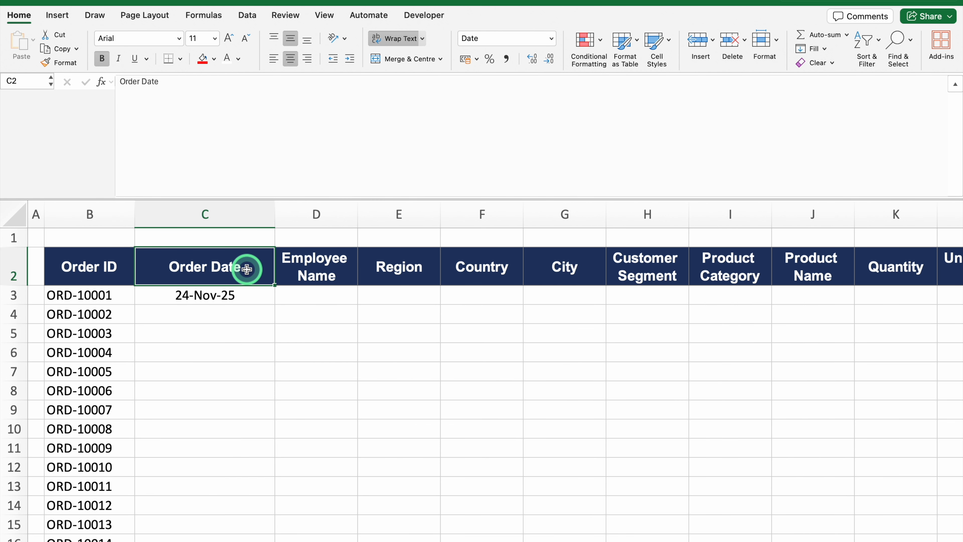
# Step: Start a data validation rule on header cell C2 that allows a List
pyautogui.click(246, 16)
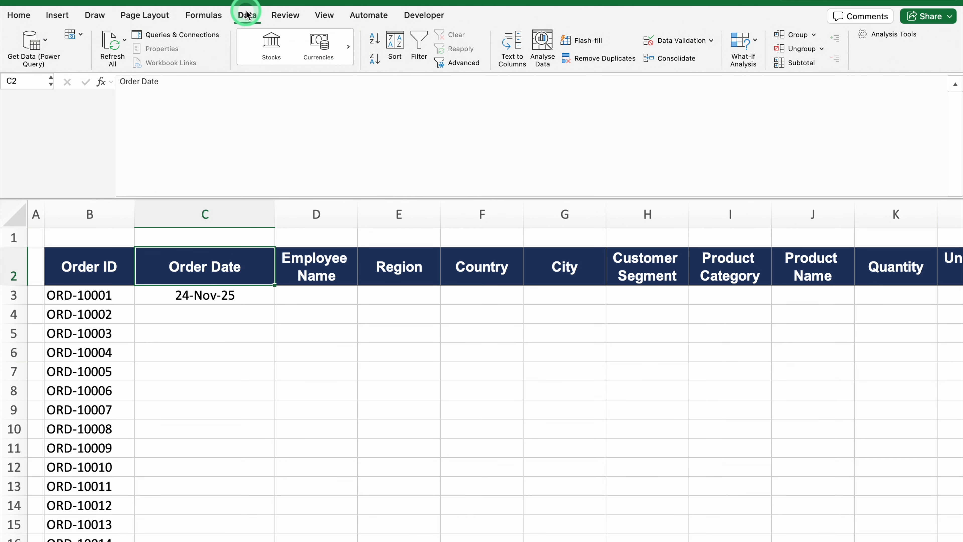
pyautogui.click(675, 40)
pyautogui.click(475, 151)
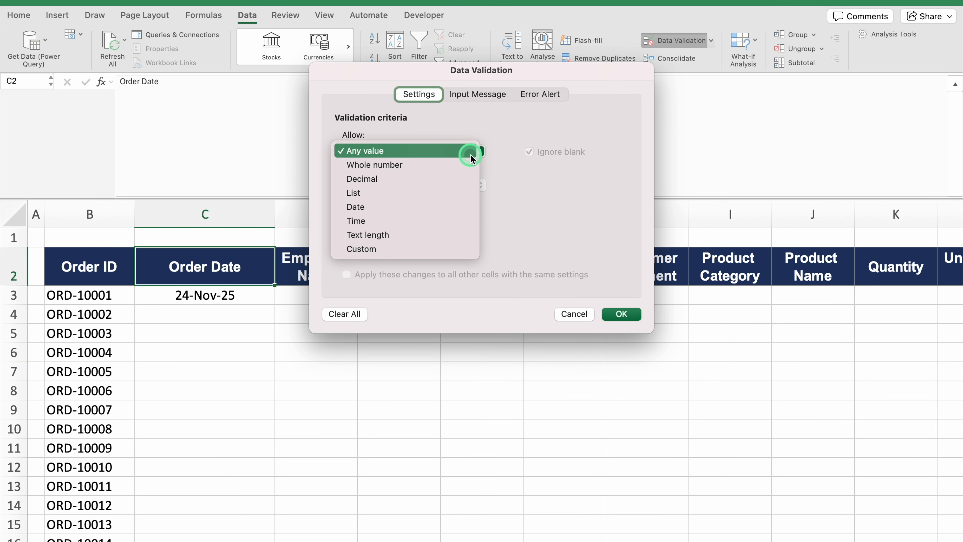
pyautogui.click(394, 191)
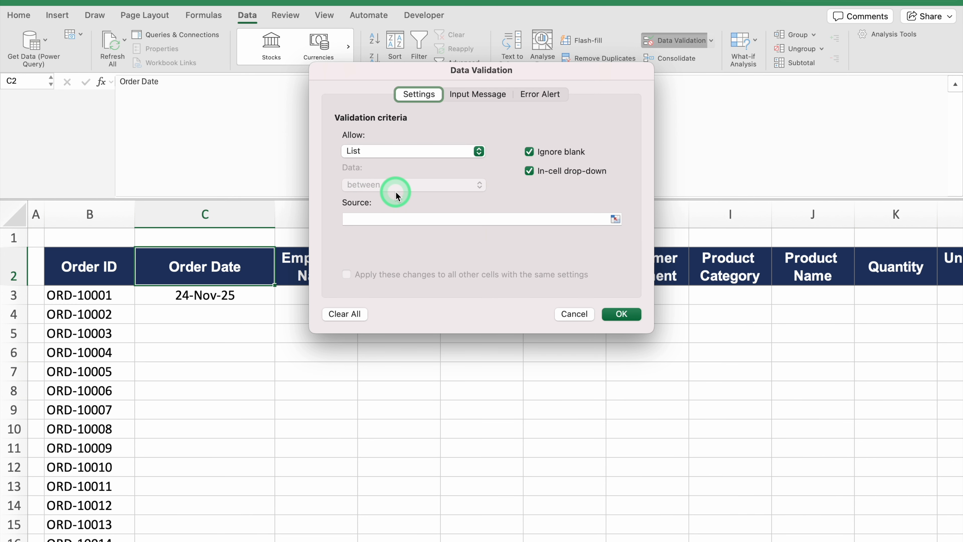
pyautogui.click(402, 217)
# Step: Use the Sales Data header row, starting at Order Date, as the list source and apply the validation
pyautogui.click(615, 219)
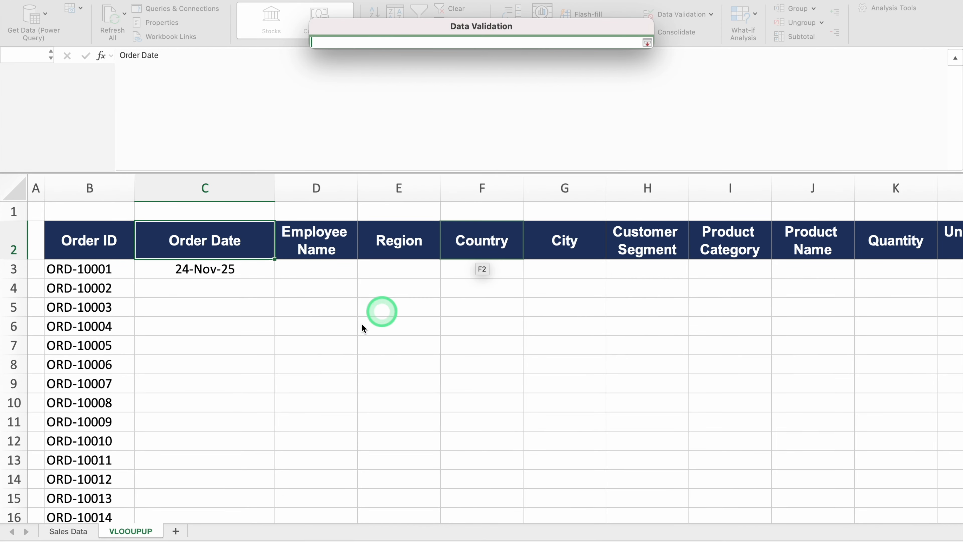
pyautogui.click(64, 531)
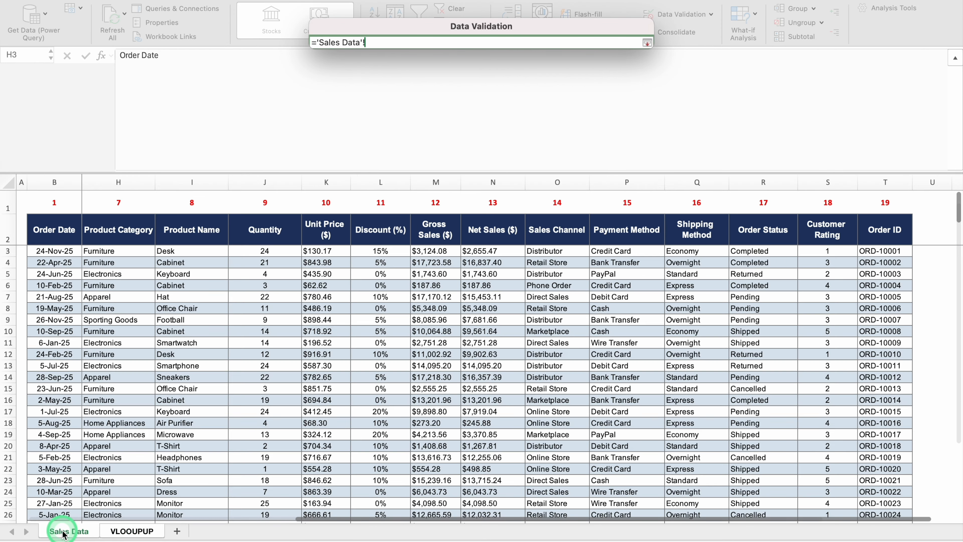
pyautogui.moveTo(371, 520); pyautogui.dragTo(27, 506)
pyautogui.click(47, 230)
pyautogui.moveTo(46, 231); pyautogui.dragTo(829, 232)
pyautogui.click(648, 44)
pyautogui.click(619, 286)
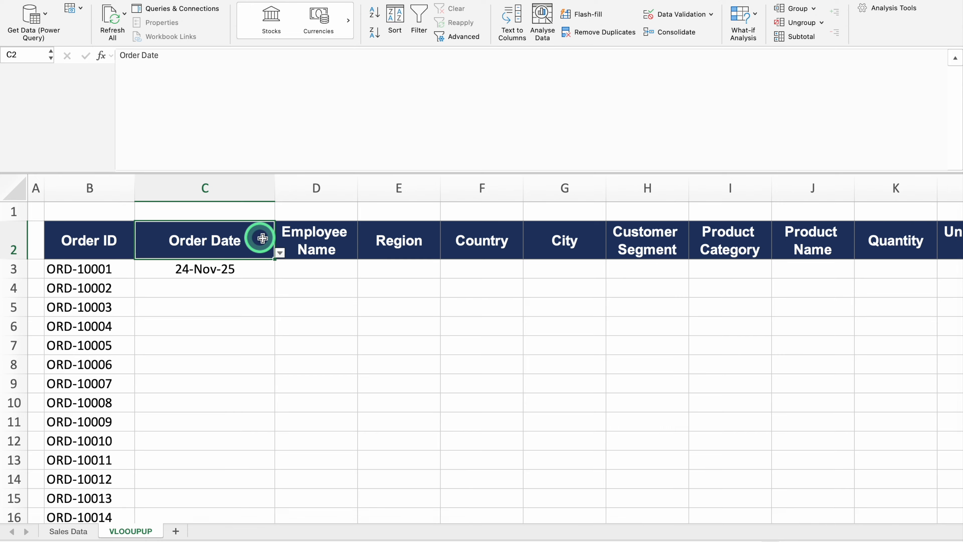
# Step: Switch the C2 header to Employee Name and back to Order Date to test the drop-down list
pyautogui.click(281, 252)
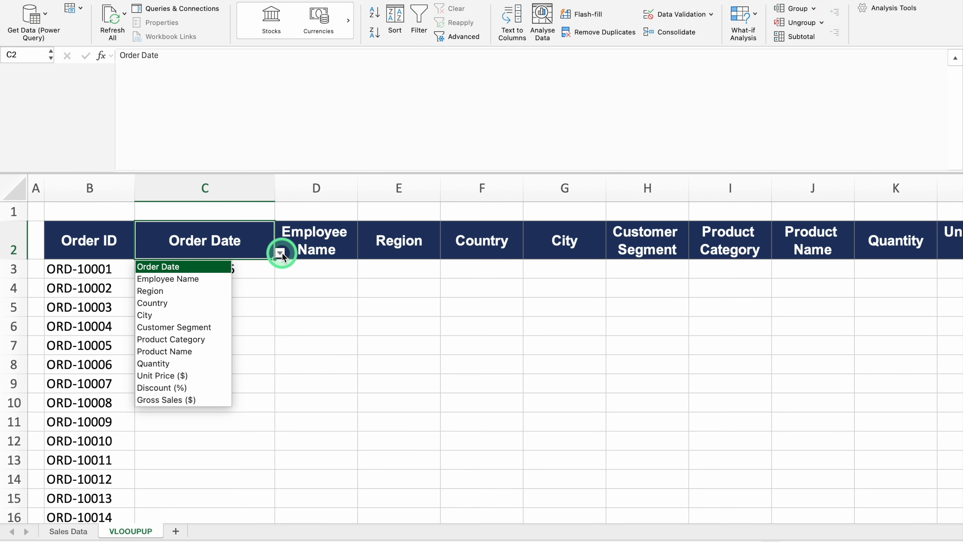
pyautogui.click(202, 278)
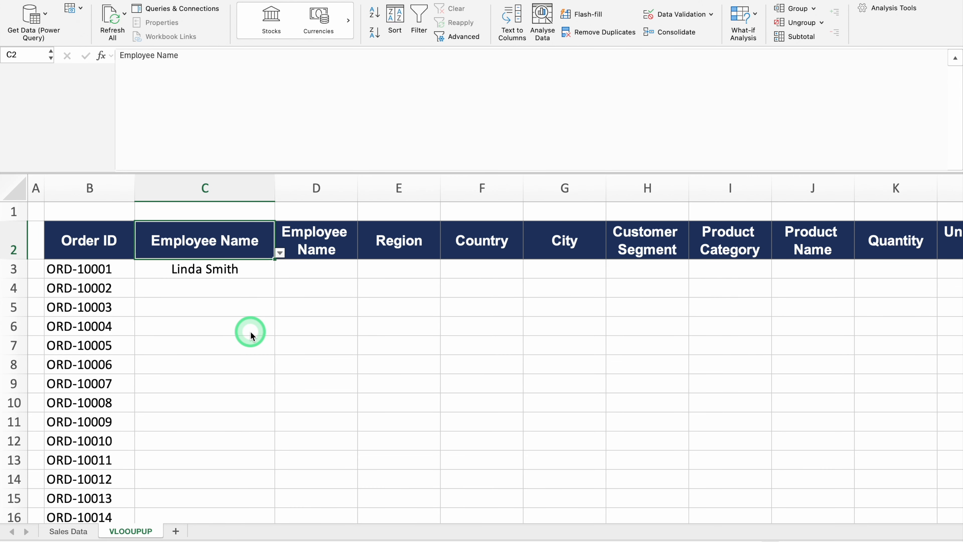
pyautogui.click(279, 253)
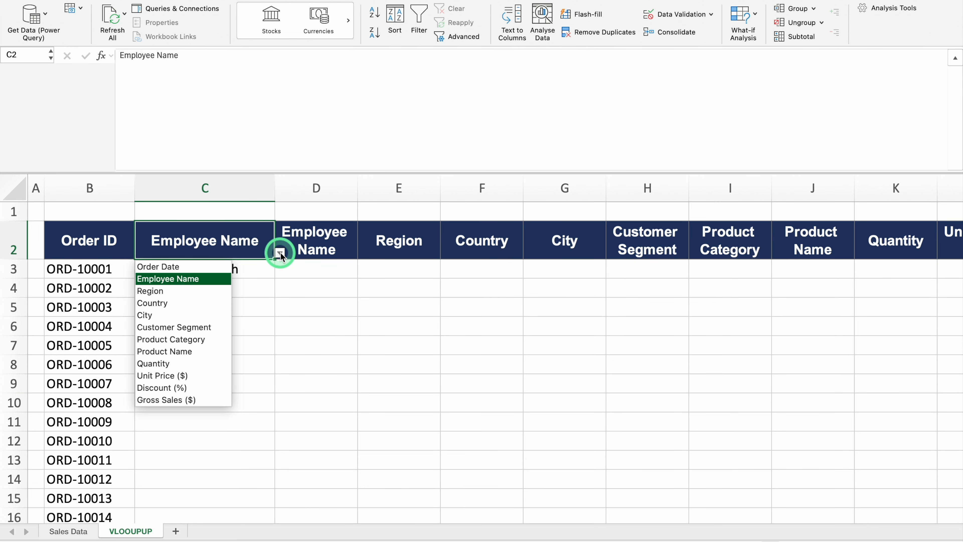
pyautogui.click(218, 266)
# Step: Copy the Order Date drop-down header from C2 across to L2
pyautogui.moveTo(568, 255); pyautogui.dragTo(746, 232)
pyautogui.moveTo(17, 241); pyautogui.dragTo(15, 259)
# Step: Choose Employee Name for the header in L2, Country in K2 and Customer Segment in J2
pyautogui.click(728, 239)
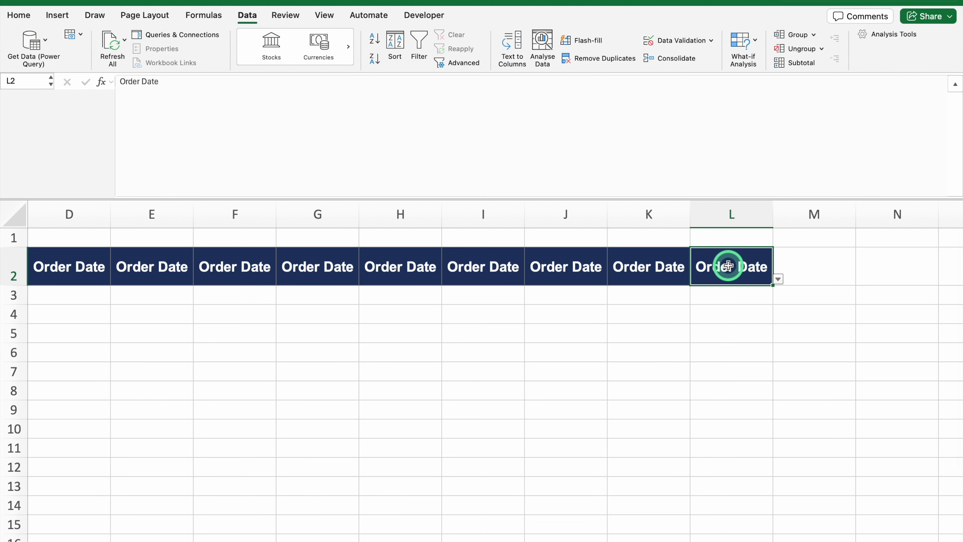
pyautogui.click(779, 279)
pyautogui.click(739, 305)
pyautogui.click(657, 267)
pyautogui.click(695, 279)
pyautogui.click(650, 329)
pyautogui.click(573, 267)
pyautogui.click(613, 280)
pyautogui.click(570, 353)
# Step: Choose Product Name for the header in I2, Quantity in H2, Unit Price ($) in G2, Gross Sales ($) in F2 and Discount (%) in E2
pyautogui.click(447, 280)
pyautogui.click(375, 389)
pyautogui.click(322, 267)
pyautogui.click(364, 280)
pyautogui.click(294, 401)
pyautogui.click(239, 267)
pyautogui.click(281, 280)
pyautogui.click(224, 425)
# Step: Choose Employee Name for the header in D2
pyautogui.hscroll(-1, 276, 534)
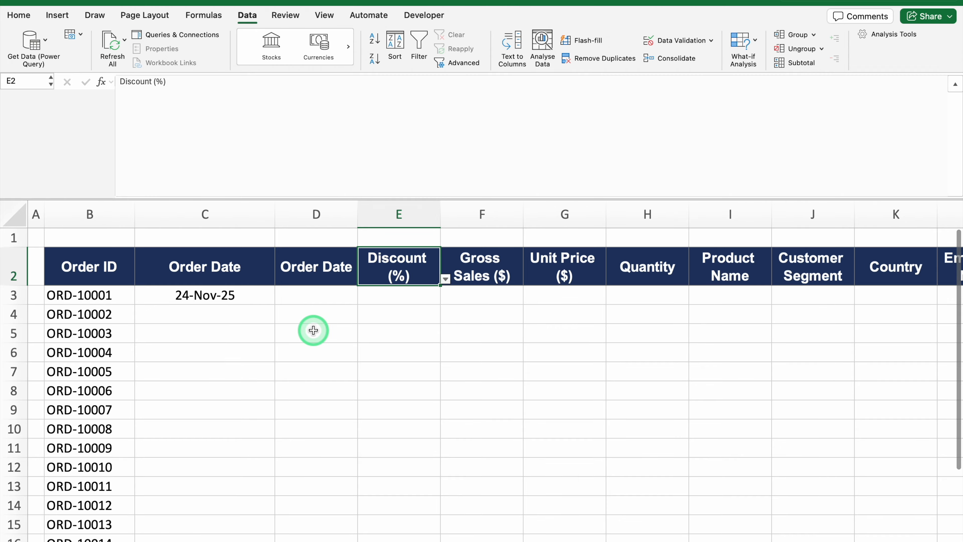
pyautogui.click(318, 269)
pyautogui.click(362, 279)
pyautogui.click(327, 305)
pyautogui.click(382, 370)
# Step: Fill the lookup formula from C3 across to column M and down to row 17
pyautogui.click(246, 297)
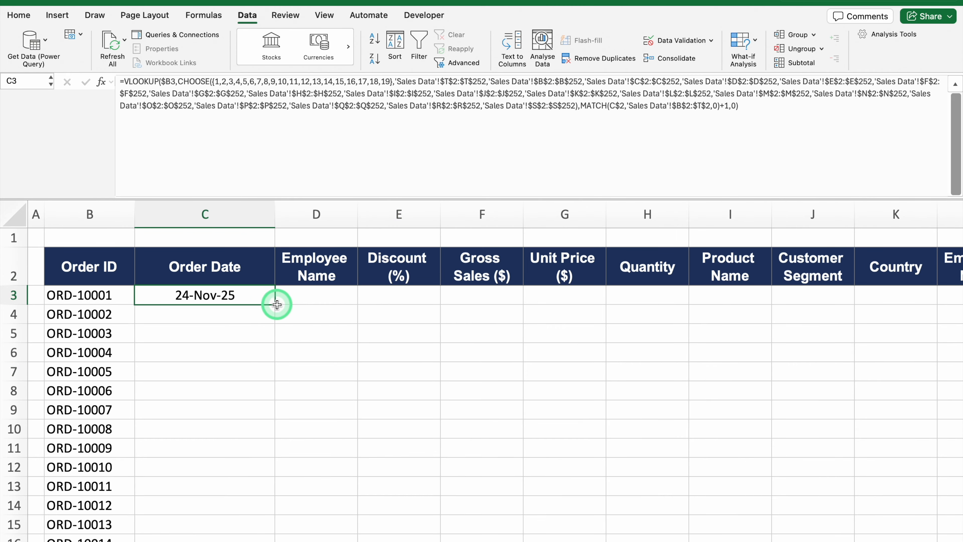
pyautogui.moveTo(275, 304); pyautogui.dragTo(845, 504)
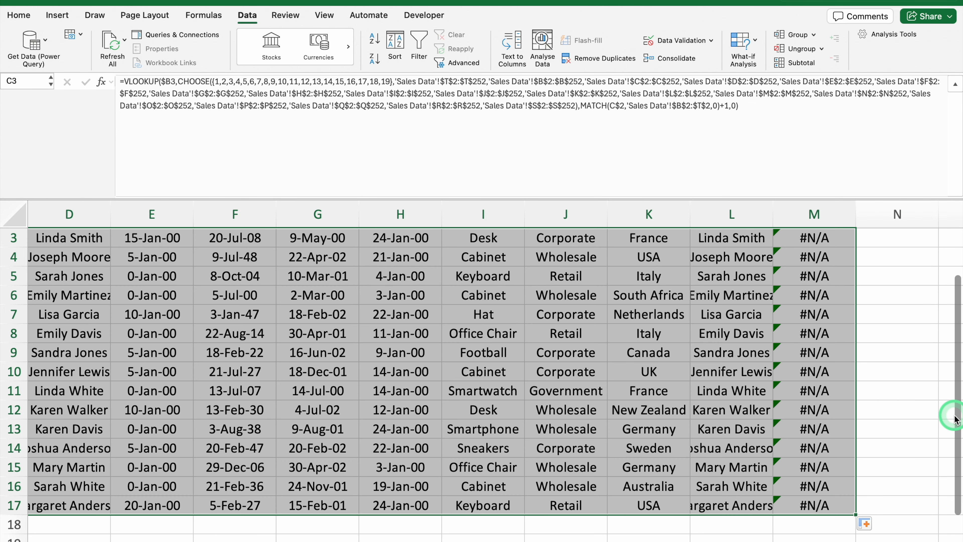
pyautogui.moveTo(954, 419); pyautogui.dragTo(959, 325)
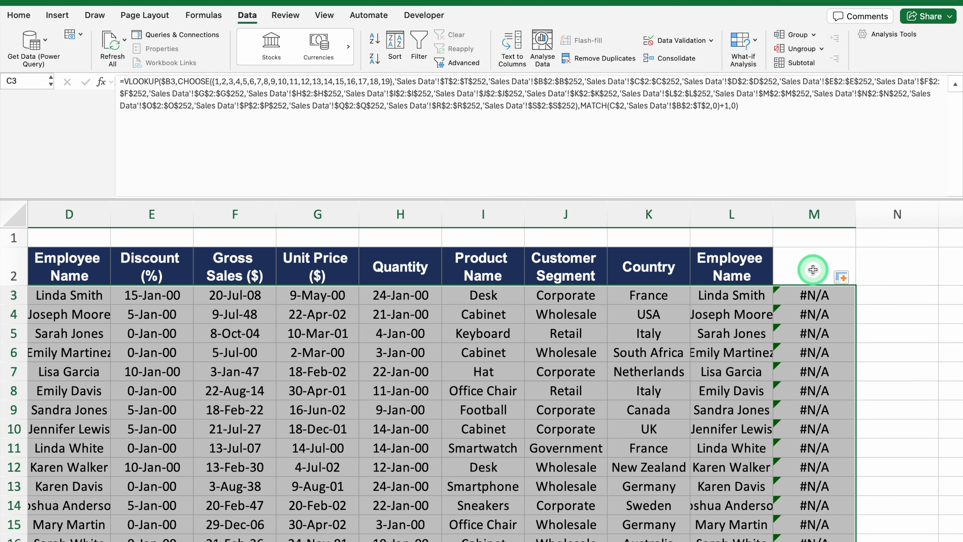
pyautogui.moveTo(619, 541); pyautogui.dragTo(396, 541)
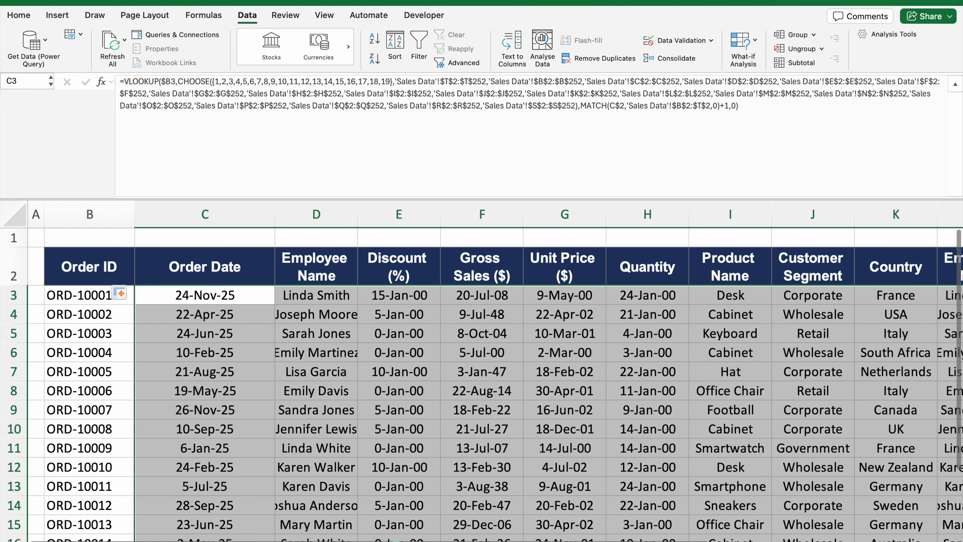
# Step: Wrap the VLOOKUP formula in C3 in IFERROR with an empty string "" as the value if error
pyautogui.click(227, 296)
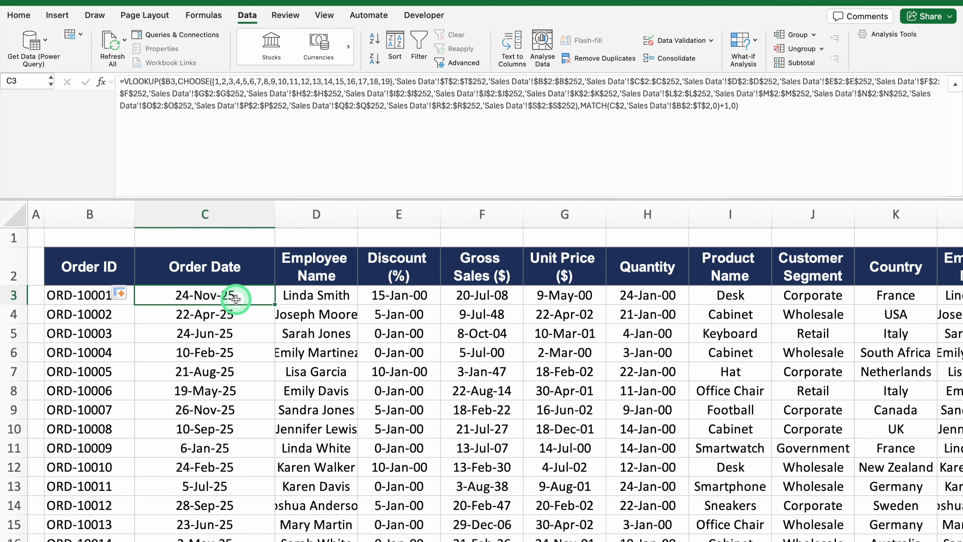
pyautogui.click(125, 82)
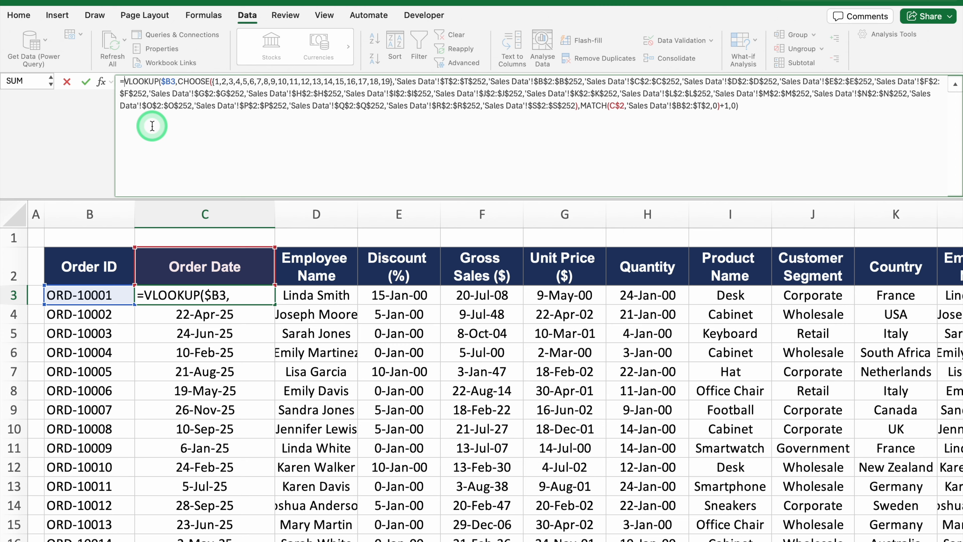
pyautogui.write('IFE')
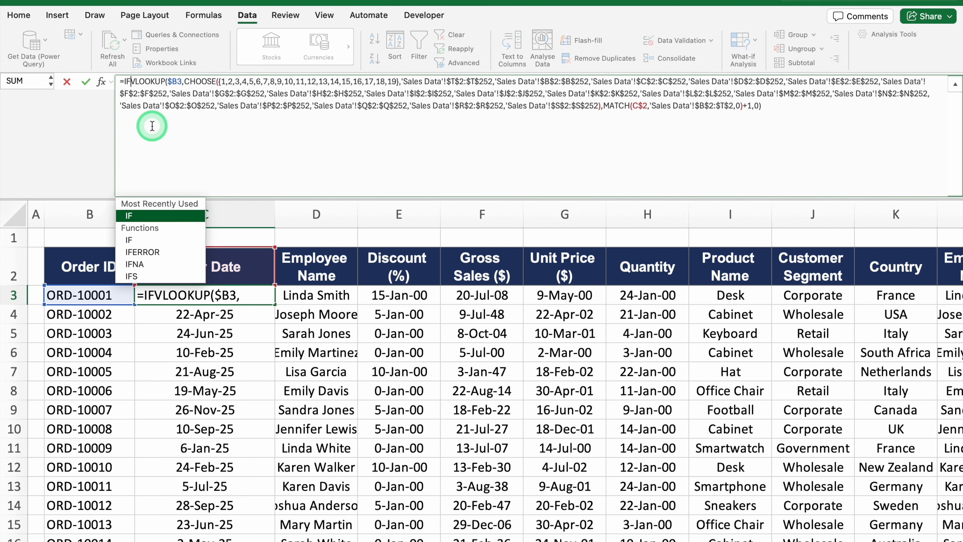
pyautogui.doubleClick(150, 216)
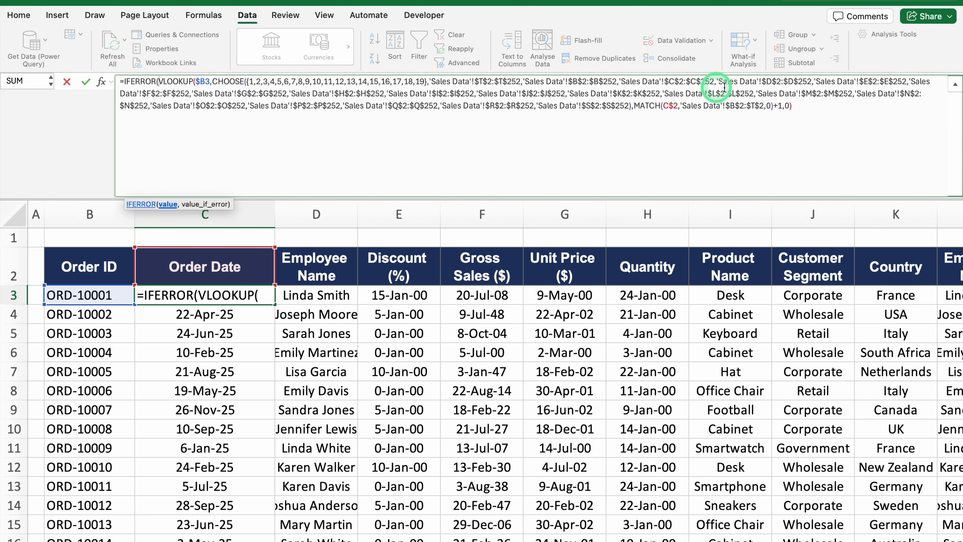
pyautogui.click(798, 105)
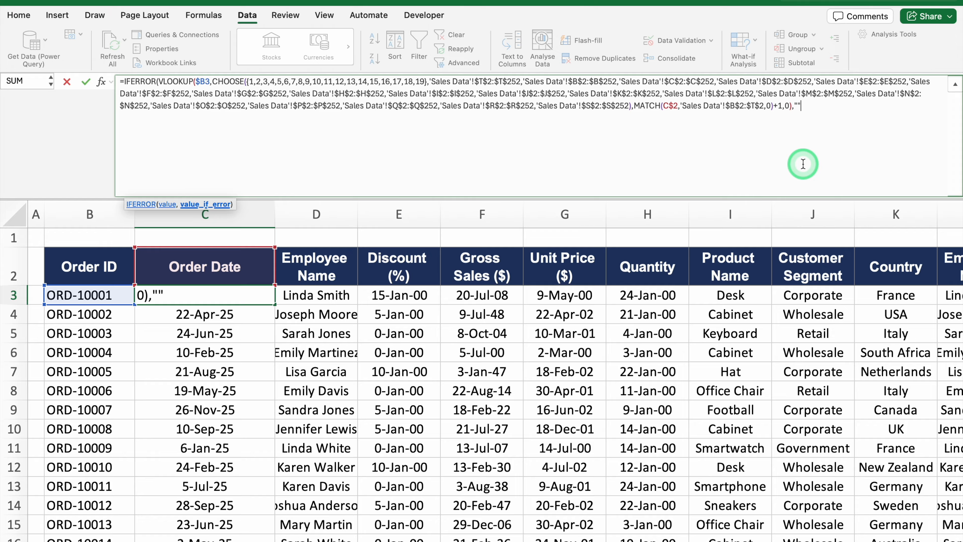
pyautogui.write(',"")')
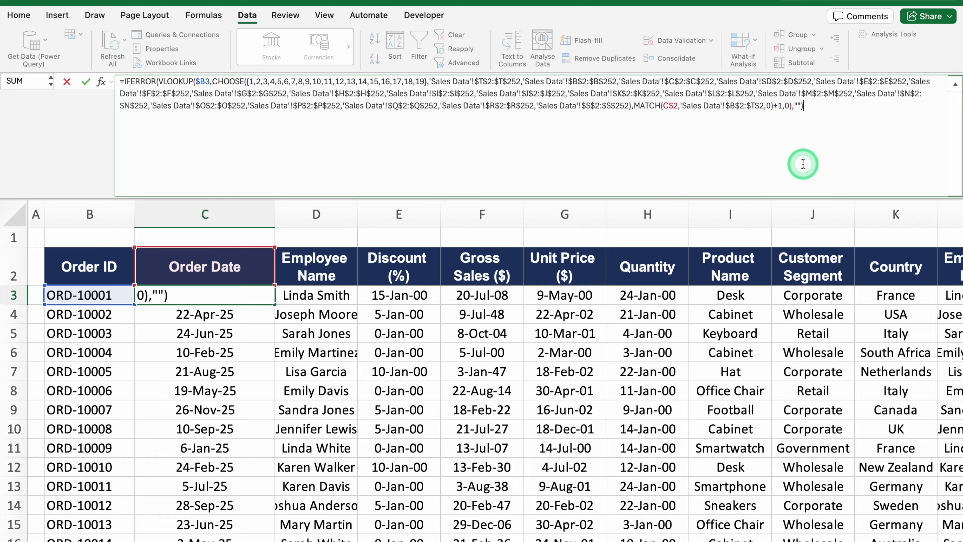
pyautogui.press('Return')
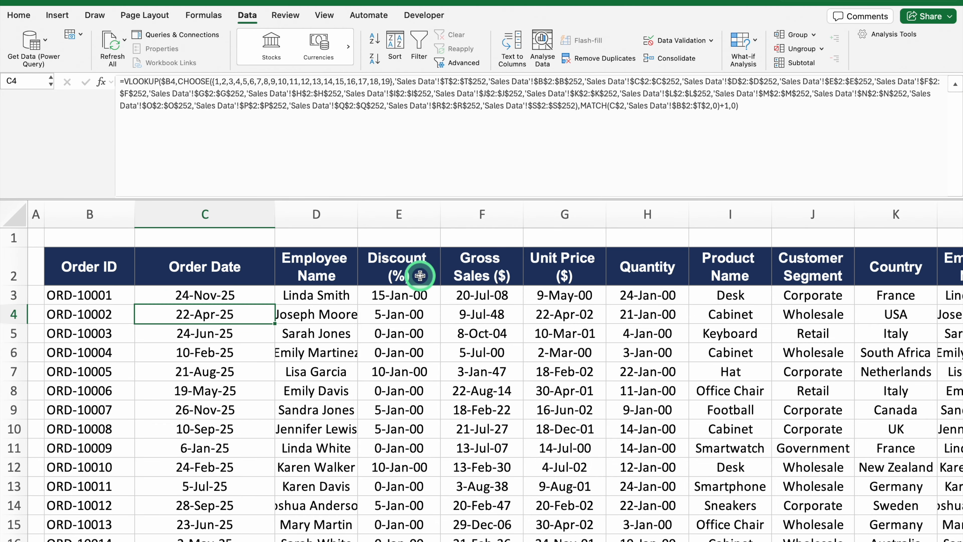
# Step: Fill the IFERROR formula from C3 across to column M and down through the last Order ID row
pyautogui.click(265, 300)
pyautogui.moveTo(274, 304); pyautogui.dragTo(953, 414)
pyautogui.scroll(3, 953, 417)
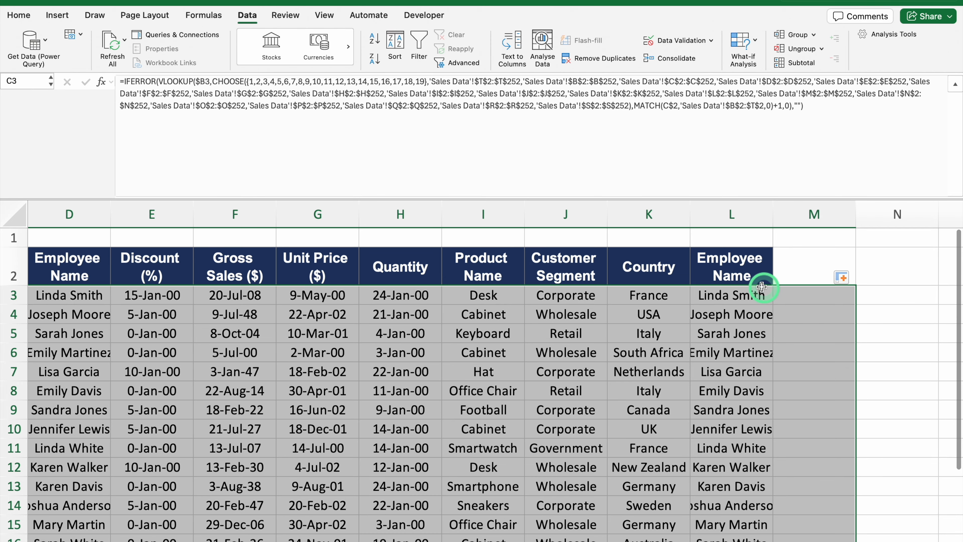
pyautogui.click(806, 299)
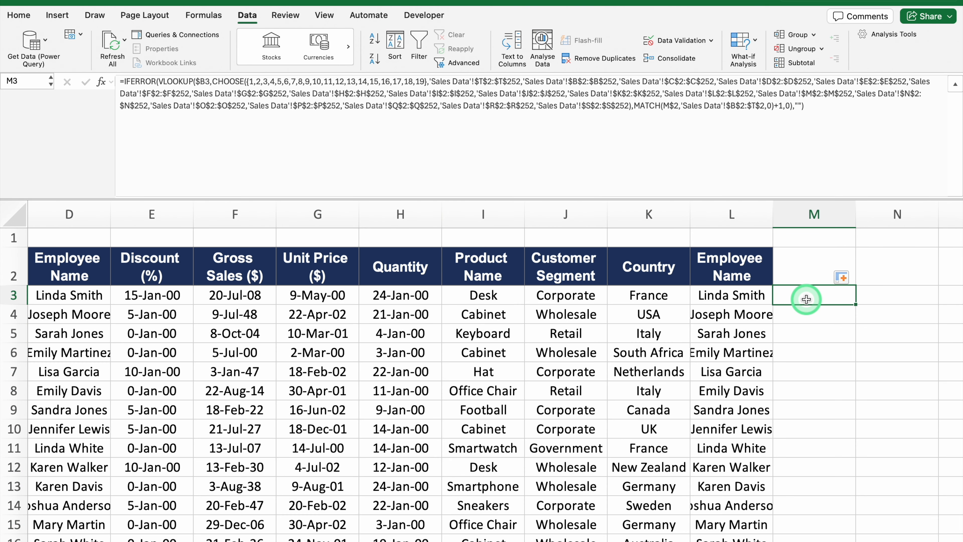
# Step: Copy the drop-down header from L2 to M2 and choose Order Status for M2
pyautogui.click(756, 264)
pyautogui.moveTo(803, 285); pyautogui.dragTo(837, 284)
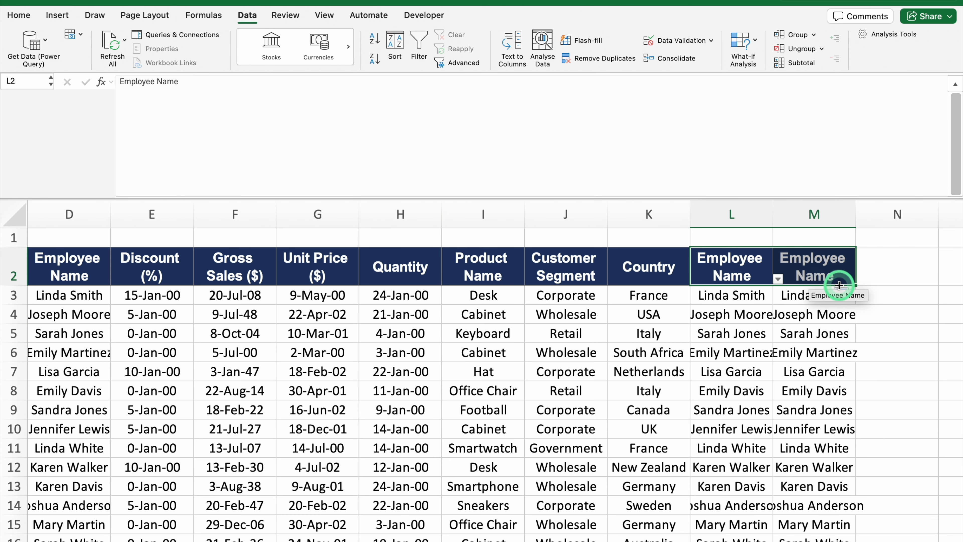
pyautogui.click(860, 281)
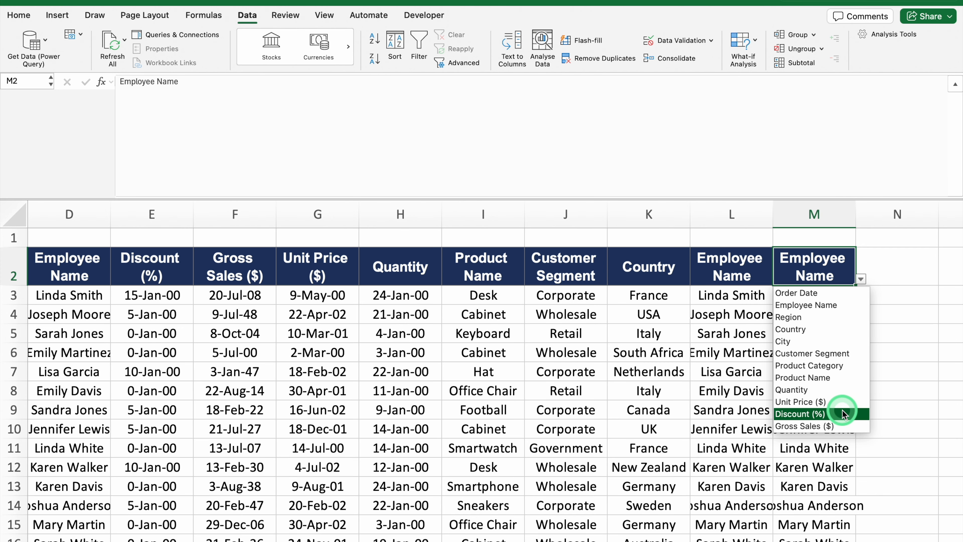
pyautogui.scroll(-5, 842, 411)
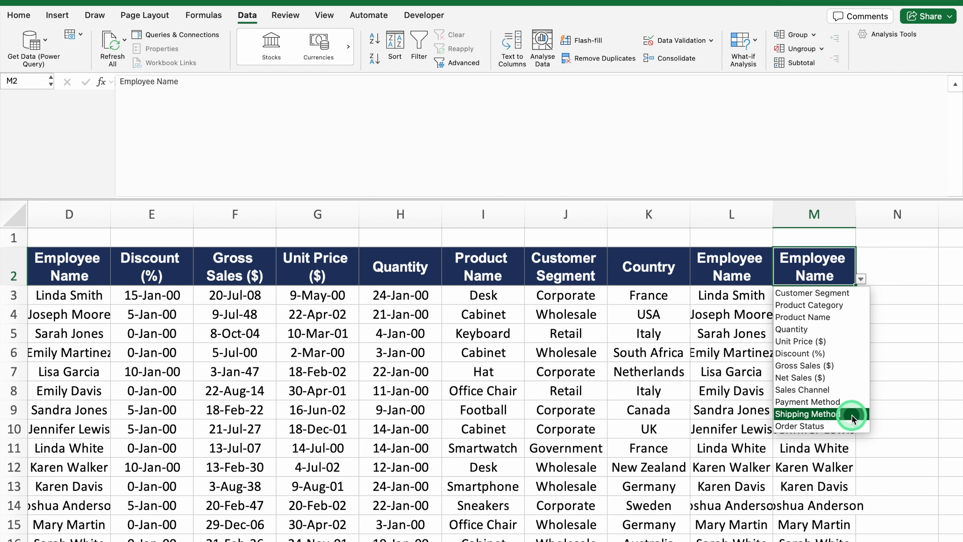
pyautogui.click(853, 425)
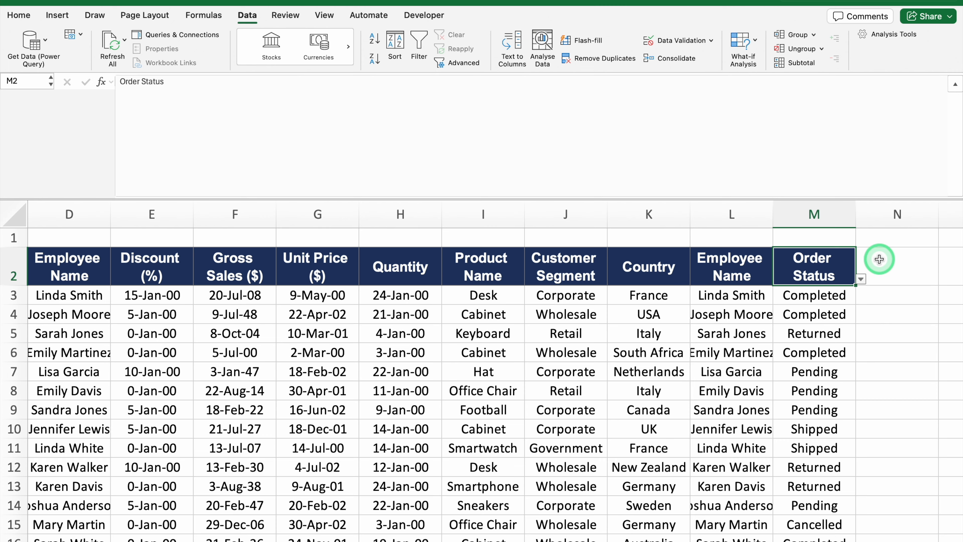
# Step: Auto-fit the widths of columns L, K, J and D to their contents and collapse the formula bar to one line
pyautogui.doubleClick(773, 214)
pyautogui.moveTo(686, 214); pyautogui.dragTo(689, 214)
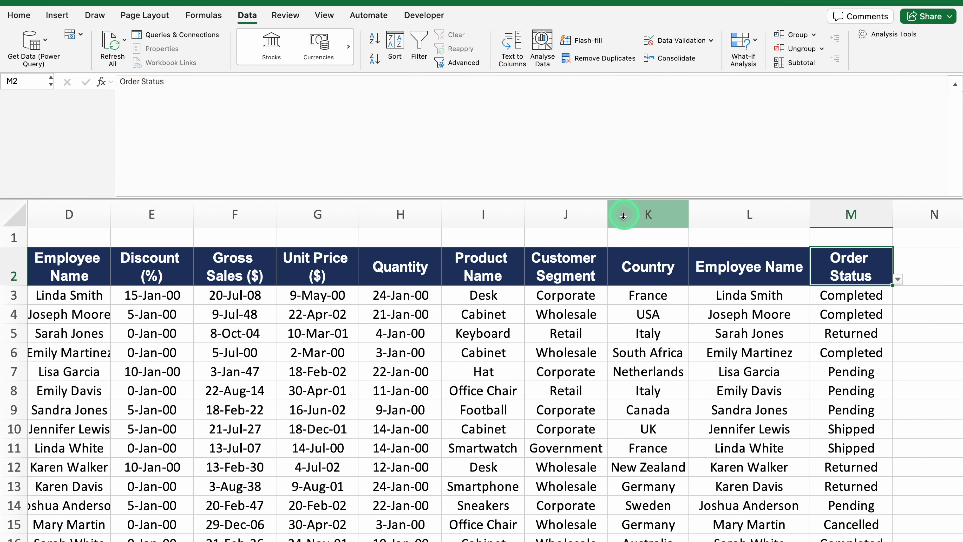
pyautogui.doubleClick(606, 215)
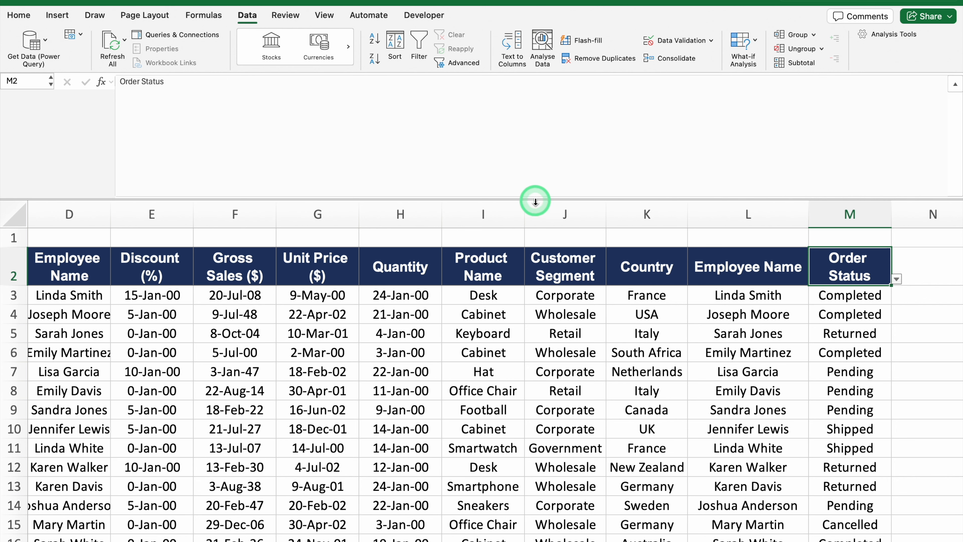
pyautogui.moveTo(535, 199); pyautogui.dragTo(534, 72)
pyautogui.hscroll(-5, 473, 359)
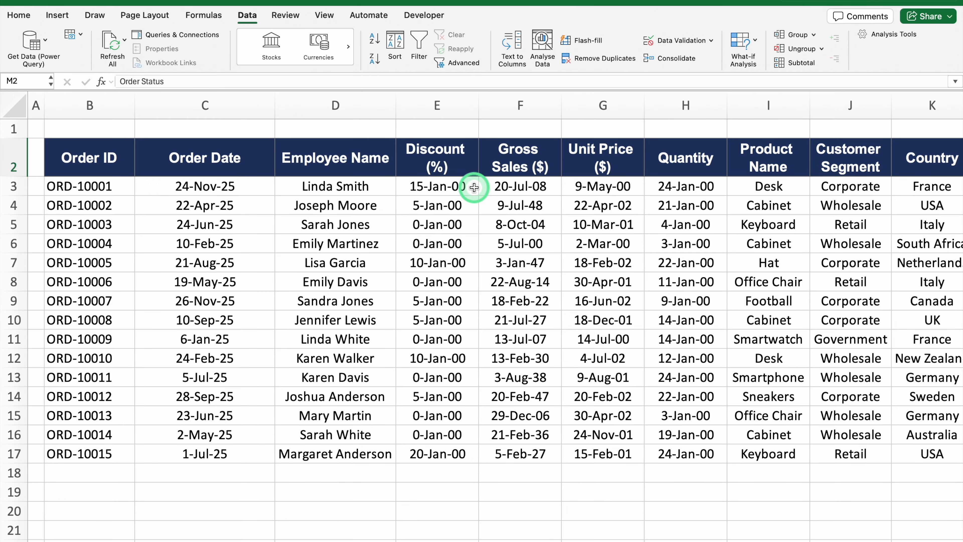
# Step: Set the number format of columns E to G, Discount (%) through Unit Price ($), to General
pyautogui.moveTo(437, 106)
pyautogui.mouseDown()
pyautogui.moveTo(600, 103)
pyautogui.moveTo(594, 110)
pyautogui.mouseUp()
pyautogui.press('super+1')
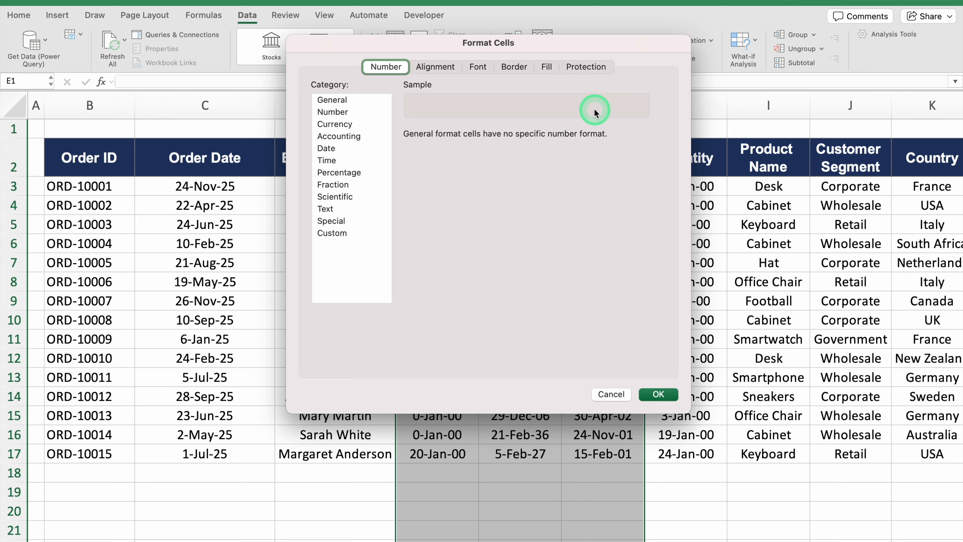
pyautogui.click(332, 99)
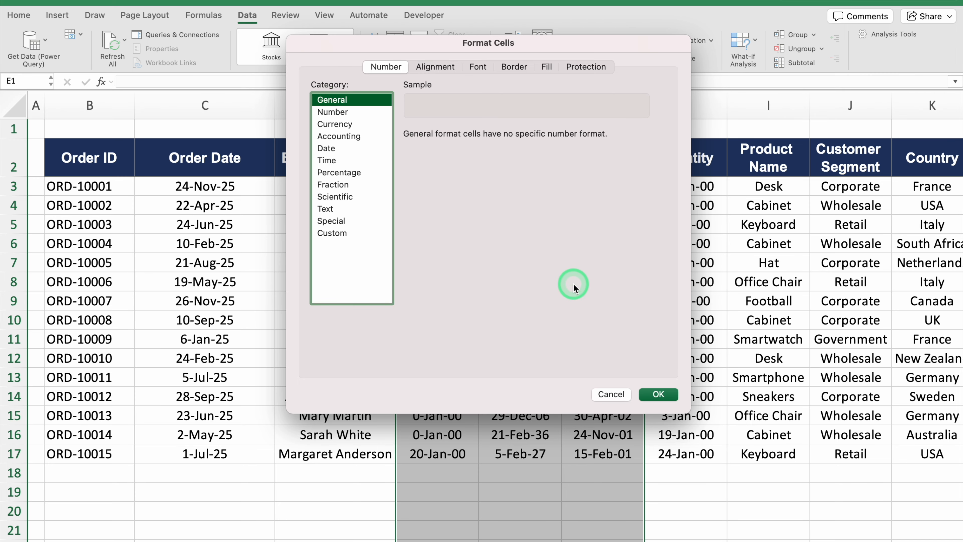
pyautogui.click(658, 394)
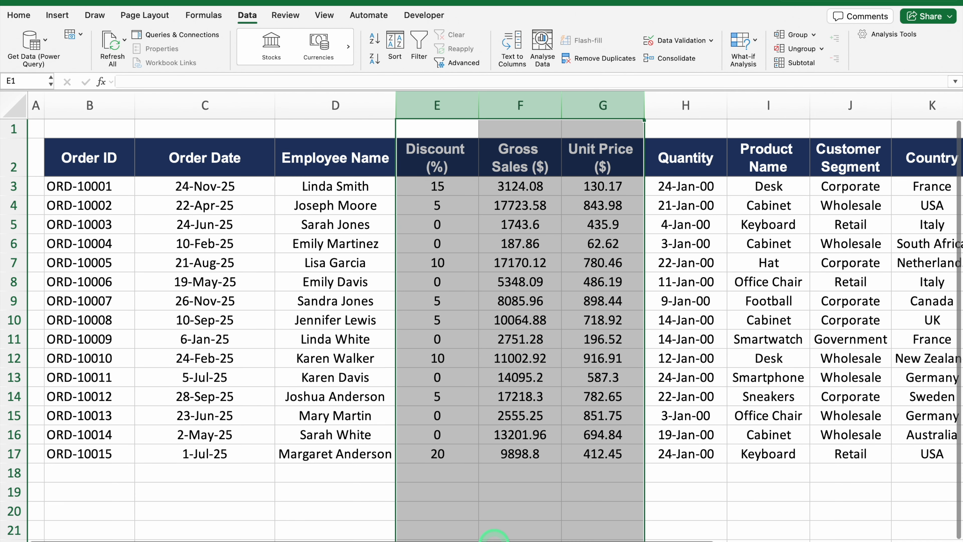
# Step: Set the number format of the Quantity column H to General and check the table across all columns
pyautogui.click(697, 104)
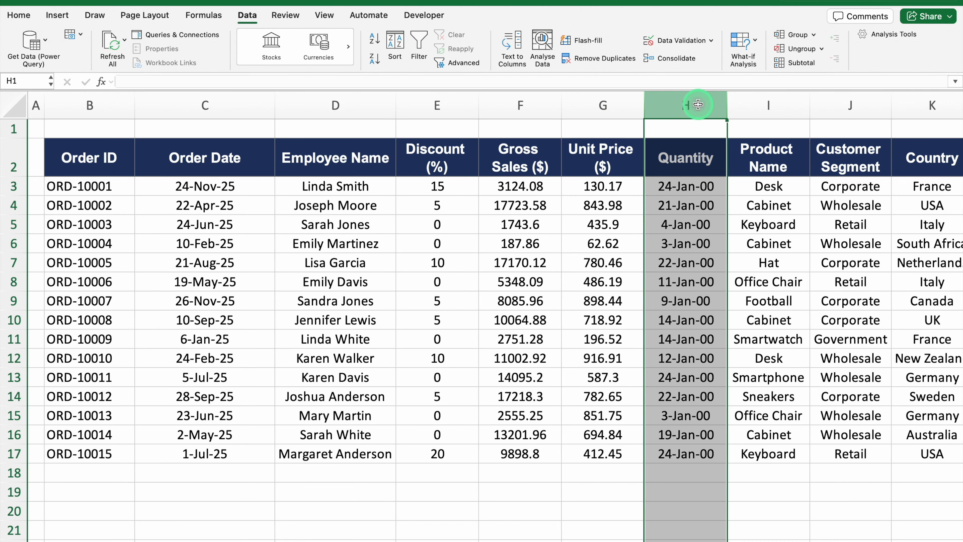
pyautogui.press('super+1')
pyautogui.click(331, 100)
pyautogui.click(659, 394)
pyautogui.moveTo(538, 534); pyautogui.dragTo(758, 535)
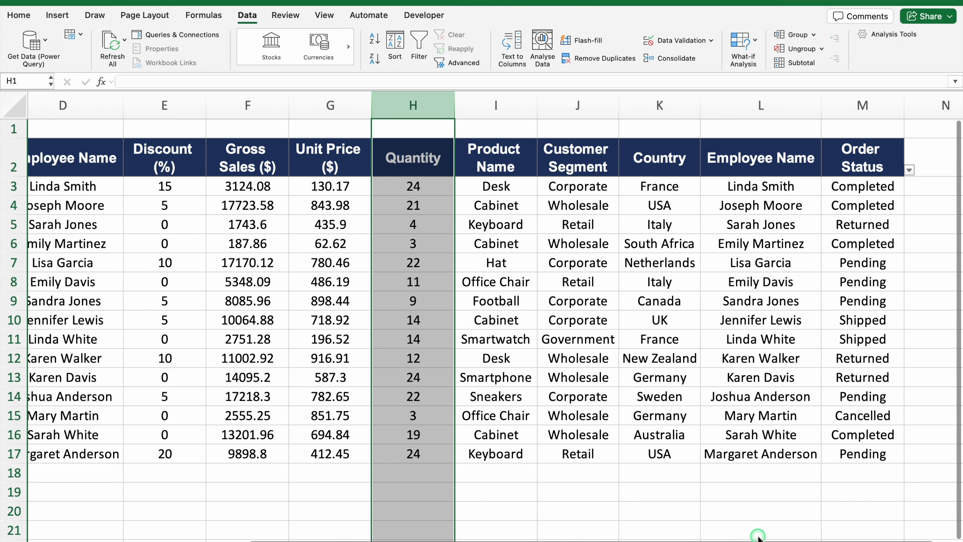
pyautogui.moveTo(757, 535); pyautogui.dragTo(466, 512)
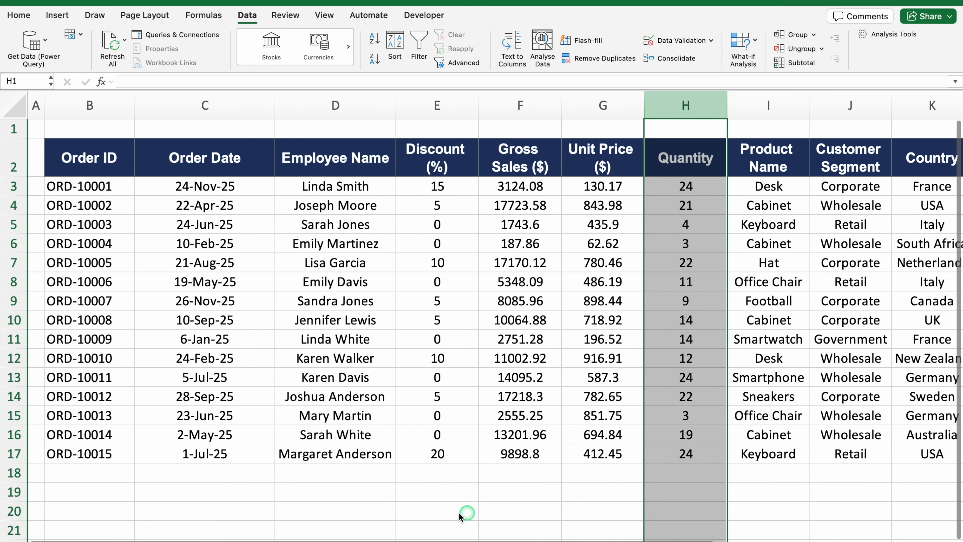
pyautogui.click(433, 512)
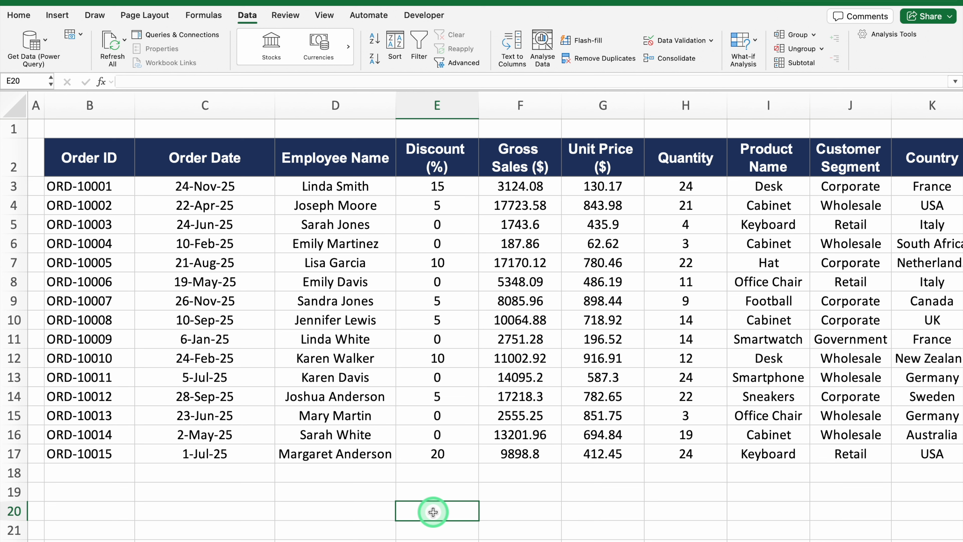